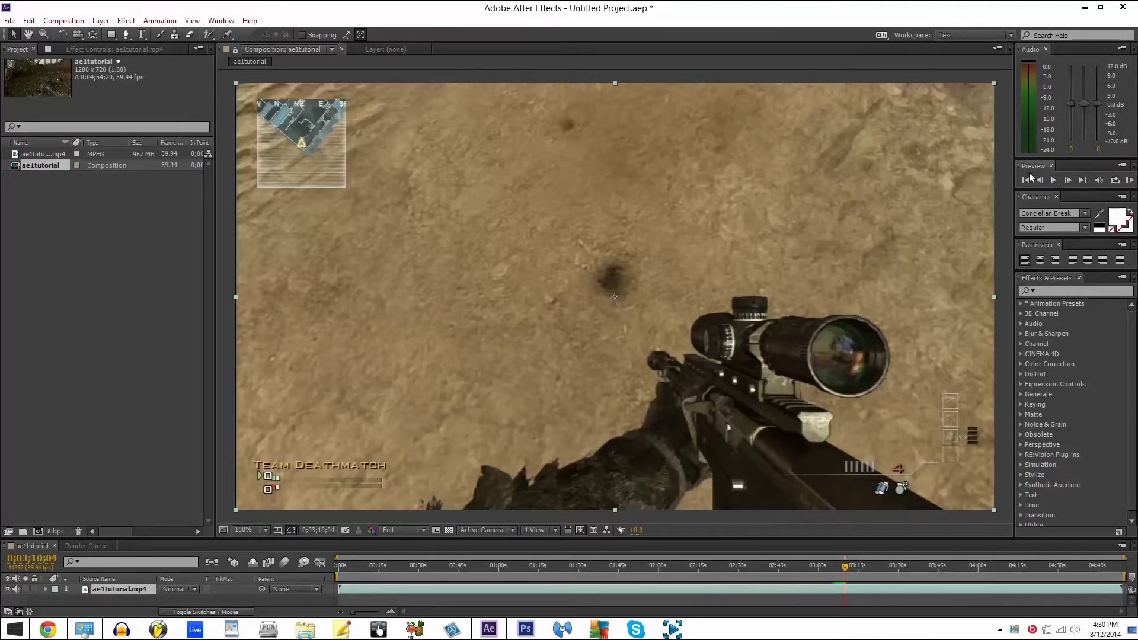
- Examine the footage frame by frame around 0;03;10;04 to find where the gun's reload movement begins
left_click(1065, 180)
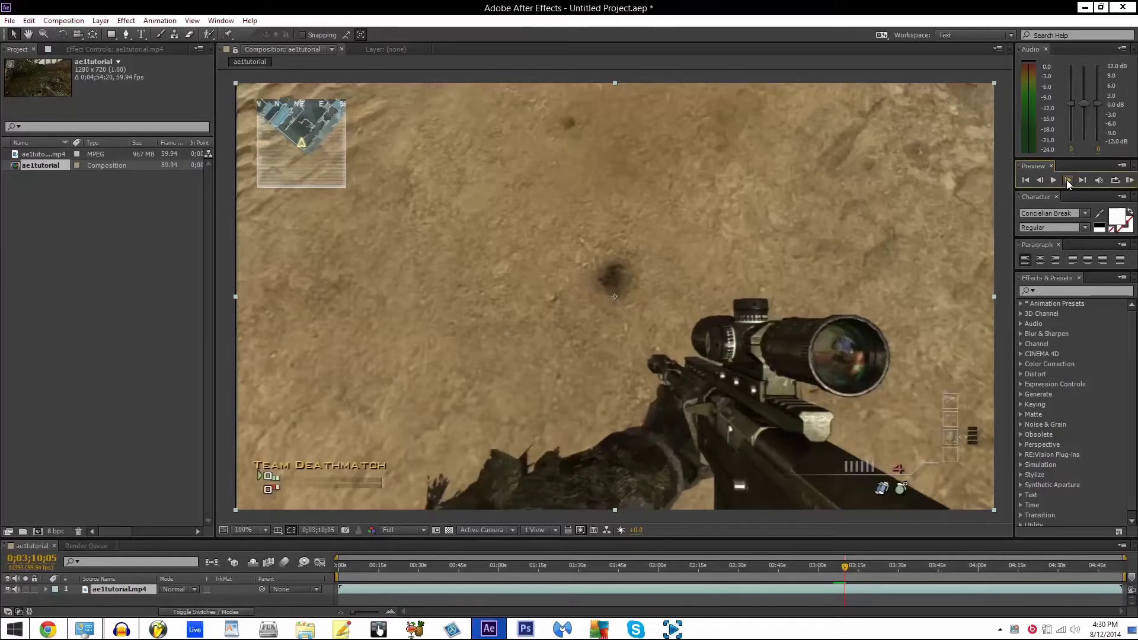
left_click(1065, 180)
left_click(1066, 180)
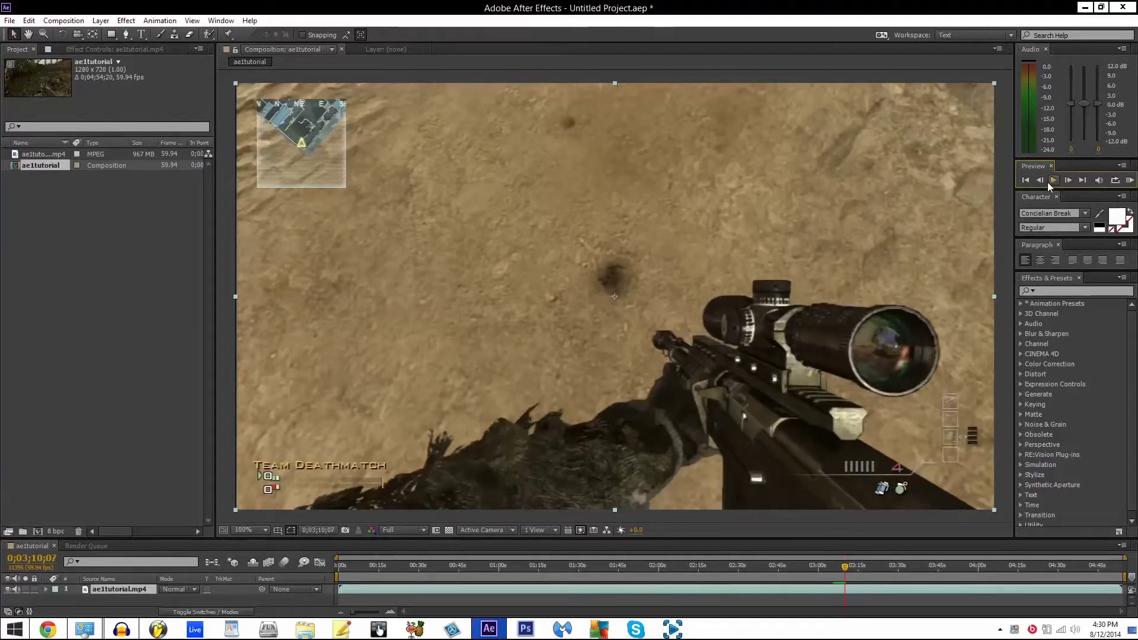
left_click(1042, 181)
left_click(1042, 181)
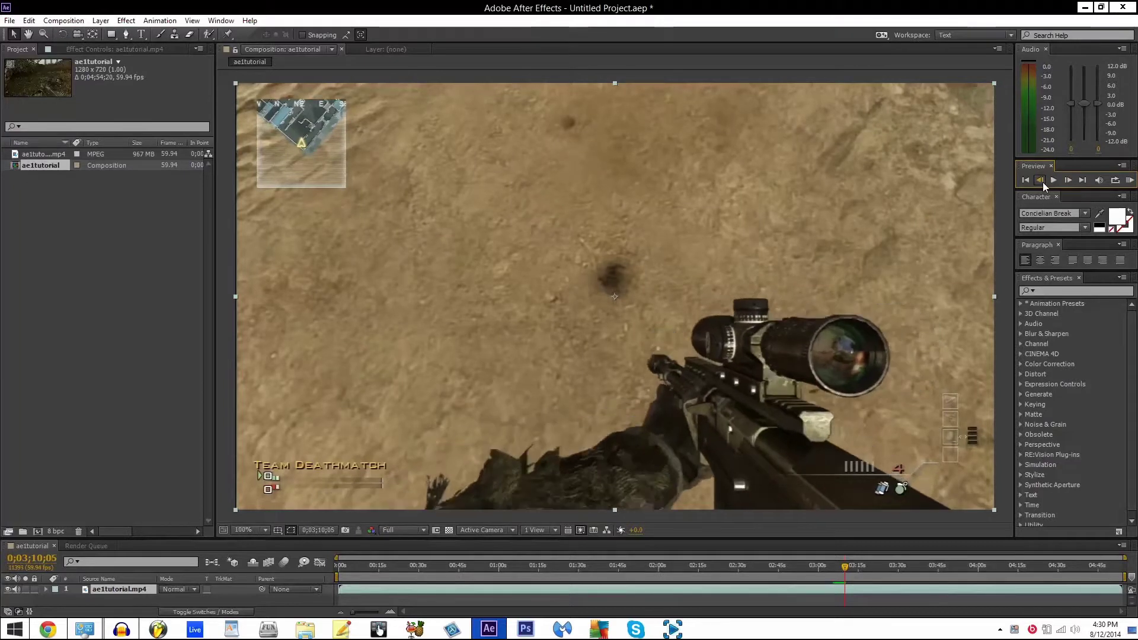
left_click(1042, 181)
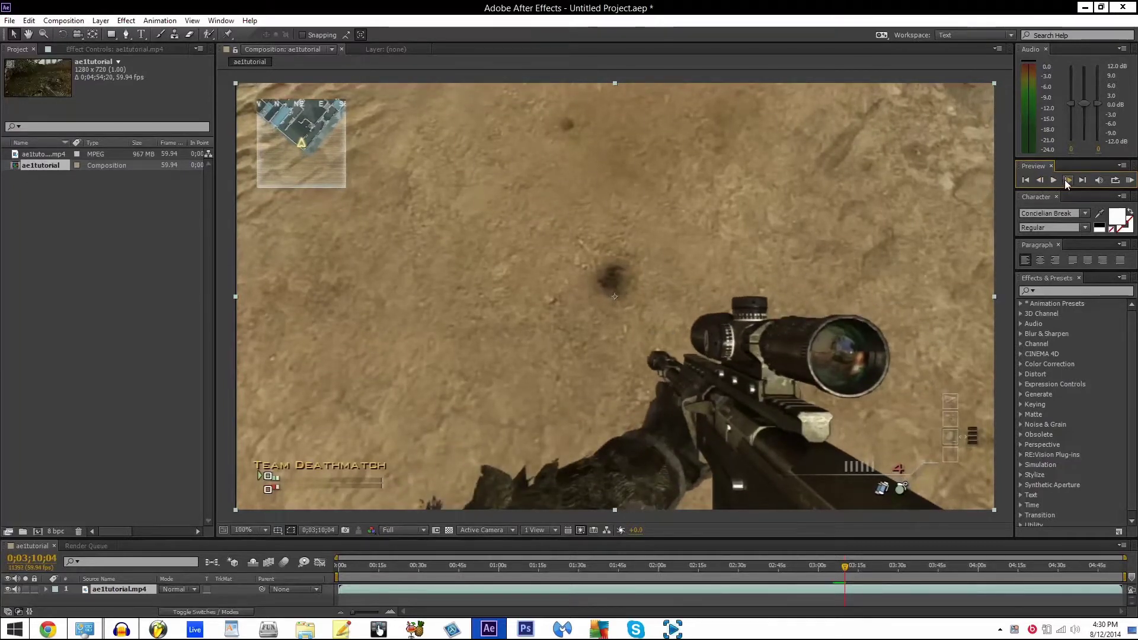
left_click(1068, 179)
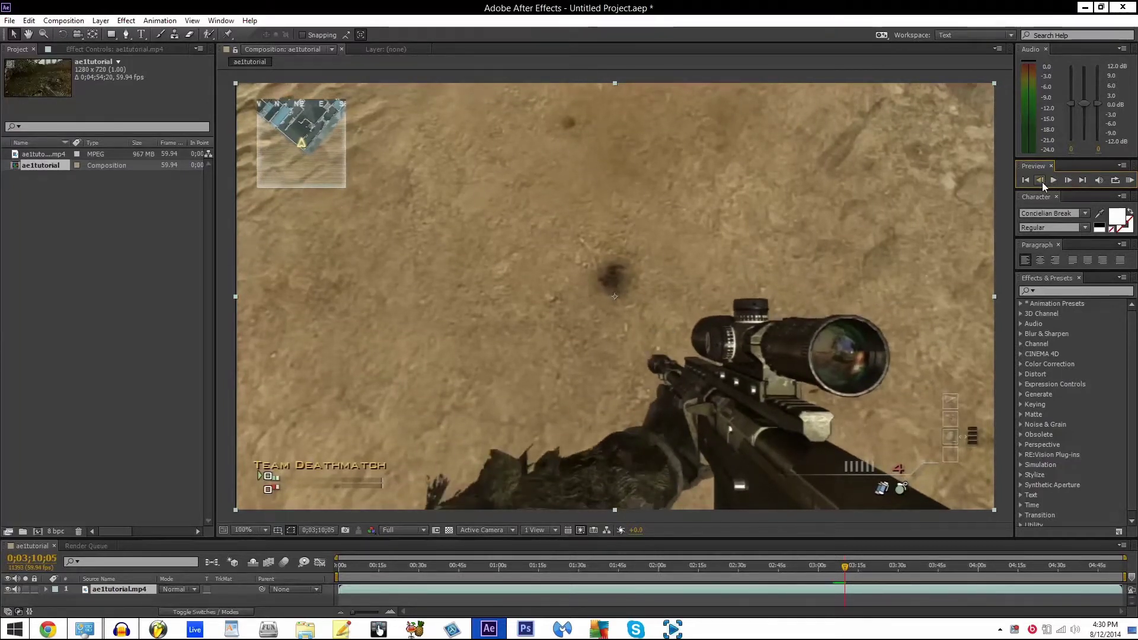
left_click(1042, 182)
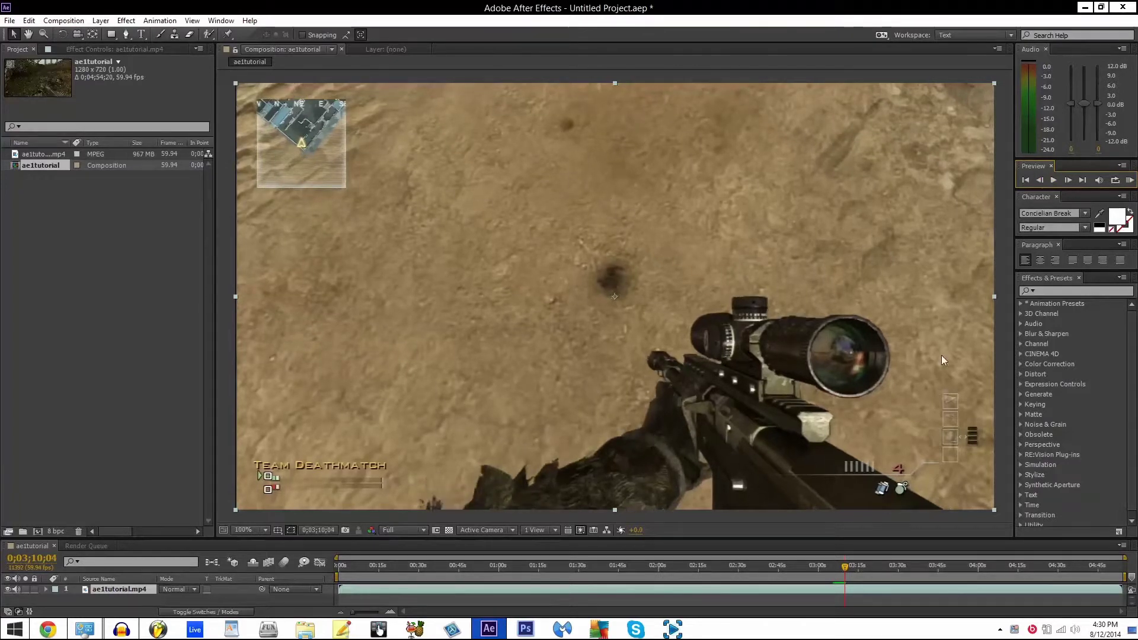
- Split the ae1tutorial.mp4 layer at 0;03;10;04 and delete the section before the split
left_click(720, 589)
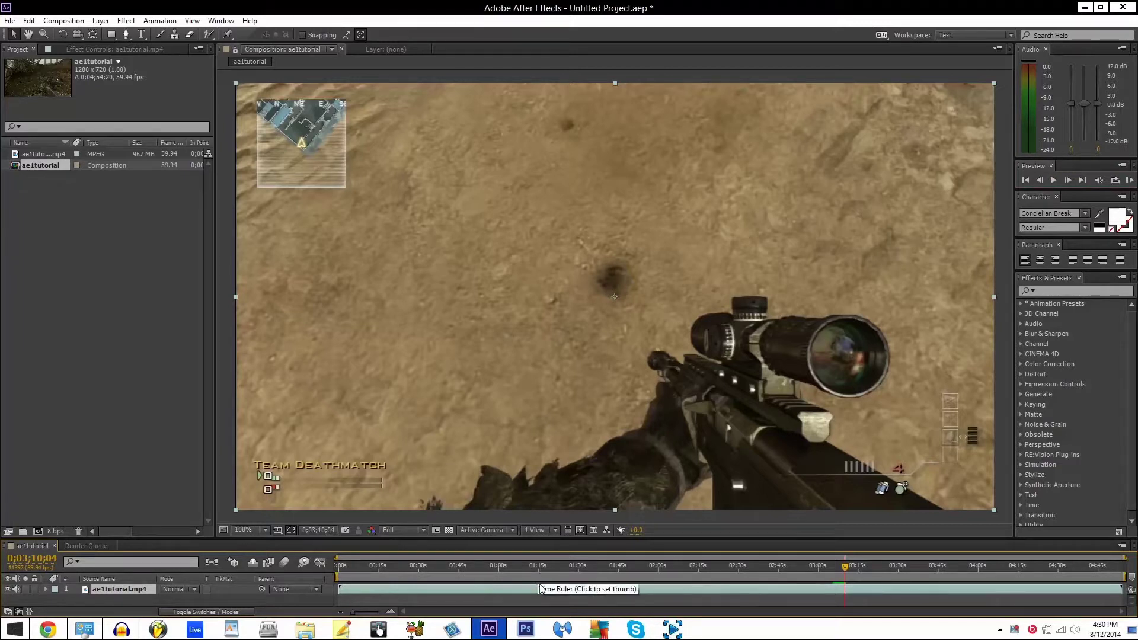
key("ctrl+shift+d")
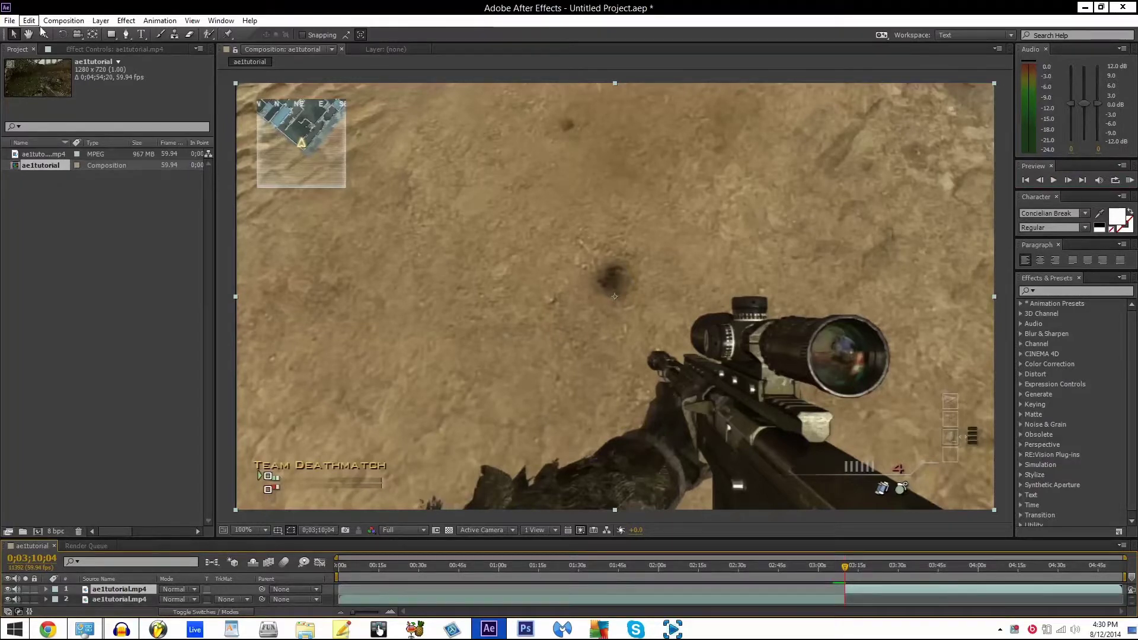
key("alt+e")
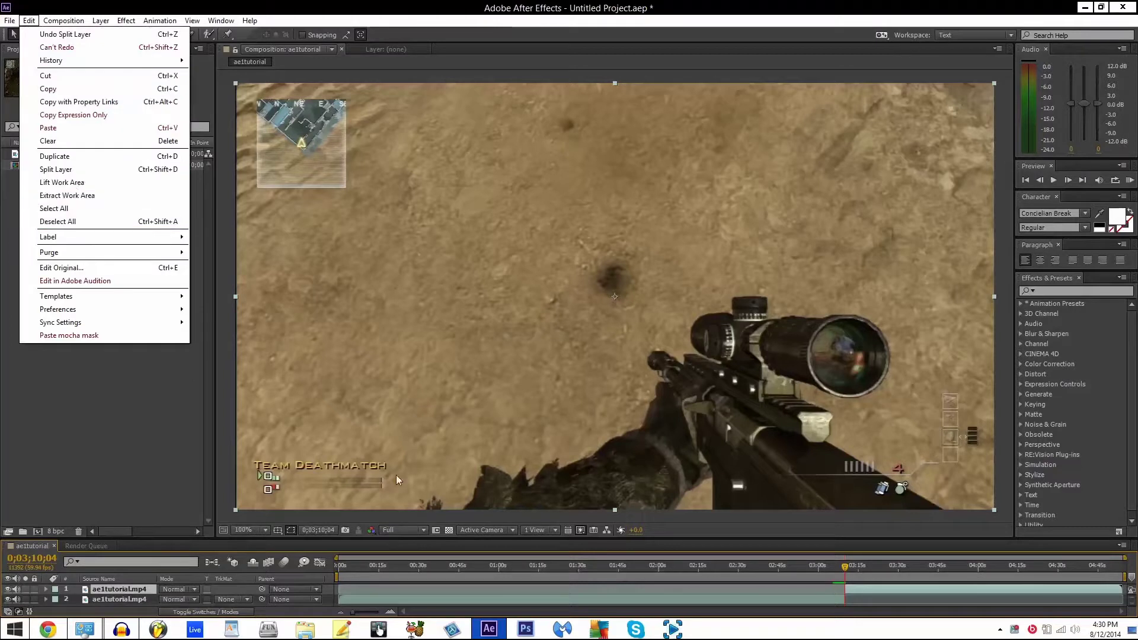
left_click(851, 600)
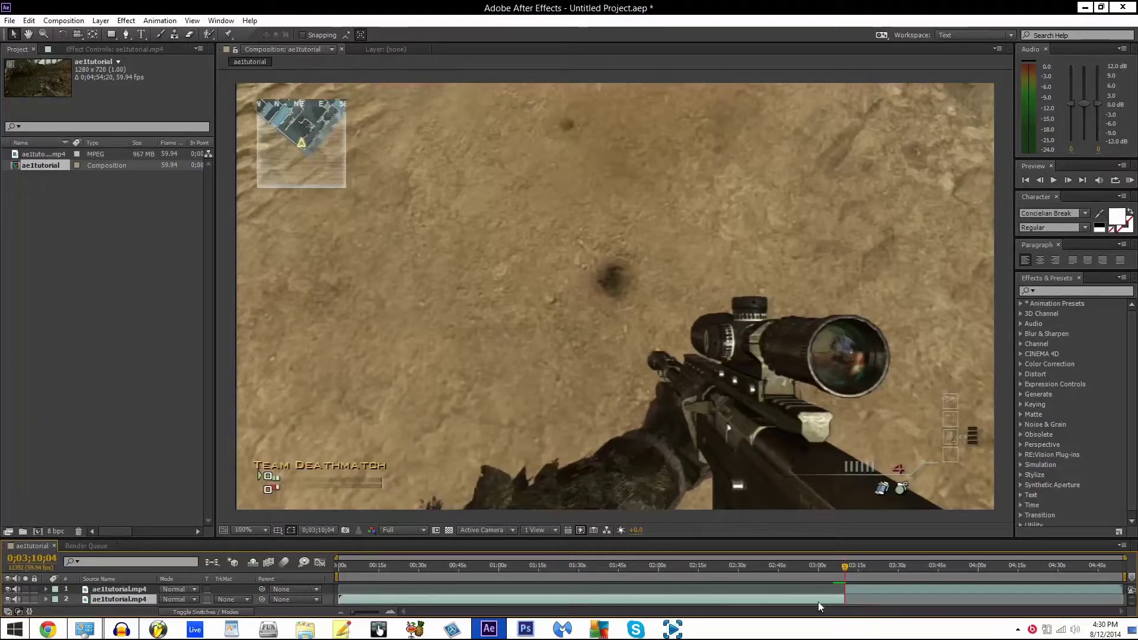
key("Delete")
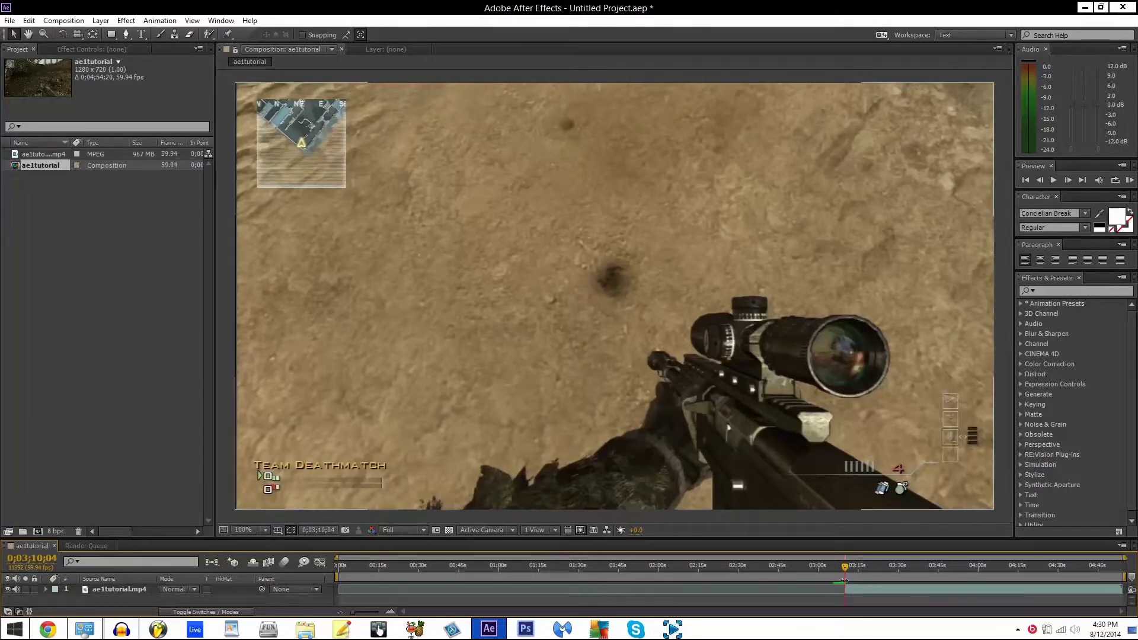
- Advance the current time frame by frame through the reload movement to 0;03;11;24
left_click(1069, 182)
left_click(1069, 183)
left_click(1069, 182)
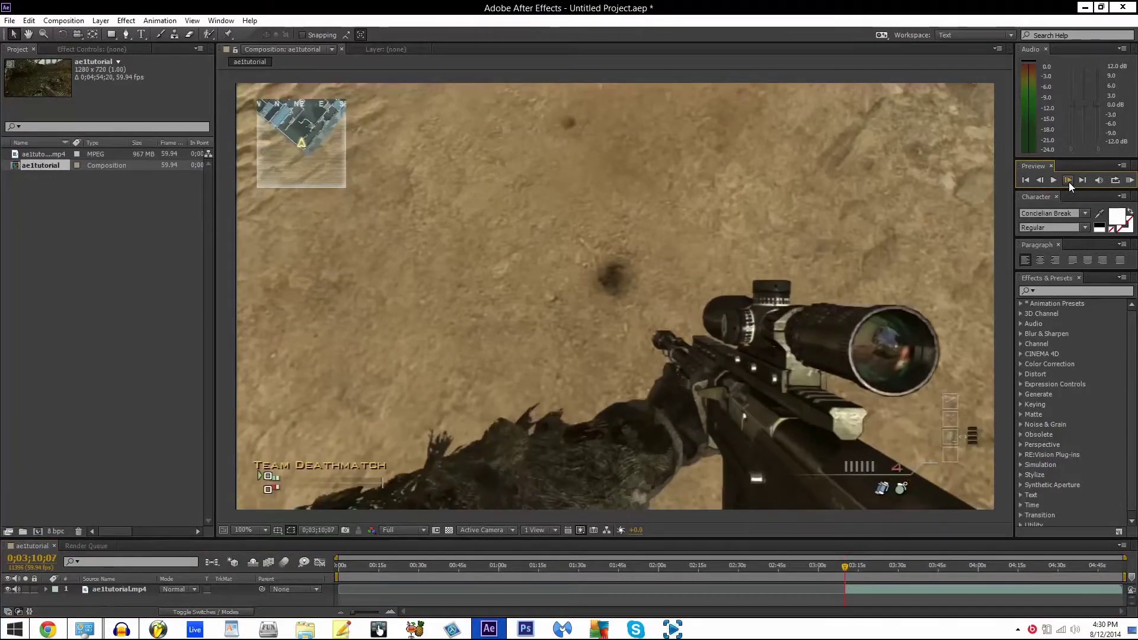
left_click(1068, 183)
left_click(1069, 182)
left_click(1069, 182)
left_click(1068, 182)
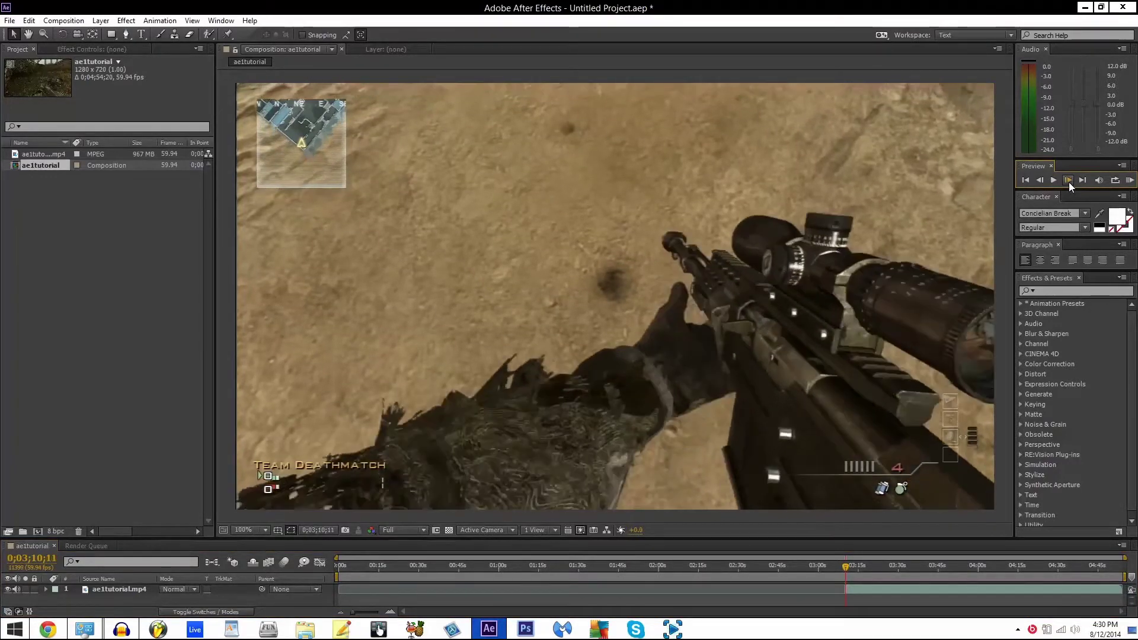
left_click(1069, 182)
left_click(1069, 182)
left_click(1069, 182)
left_click(1069, 182)
left_click(1069, 183)
left_click(1069, 182)
left_click(1069, 183)
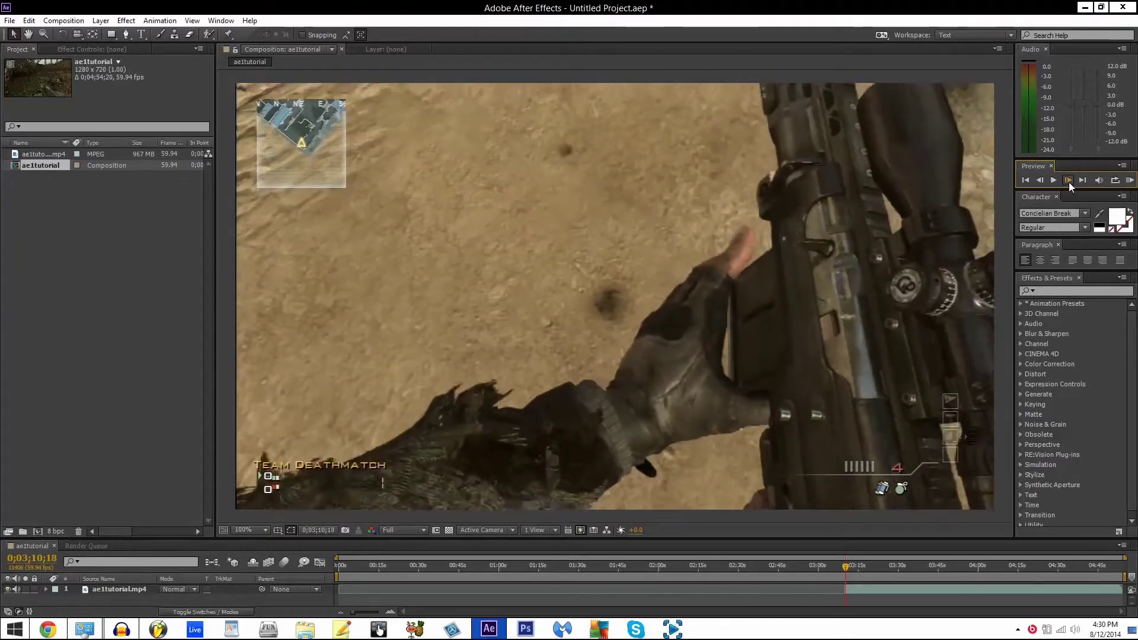
left_click(1068, 182)
left_click(1069, 182)
left_click(1069, 183)
left_click(1069, 183)
left_click(1068, 182)
left_click(1069, 182)
left_click(1069, 183)
left_click(1069, 183)
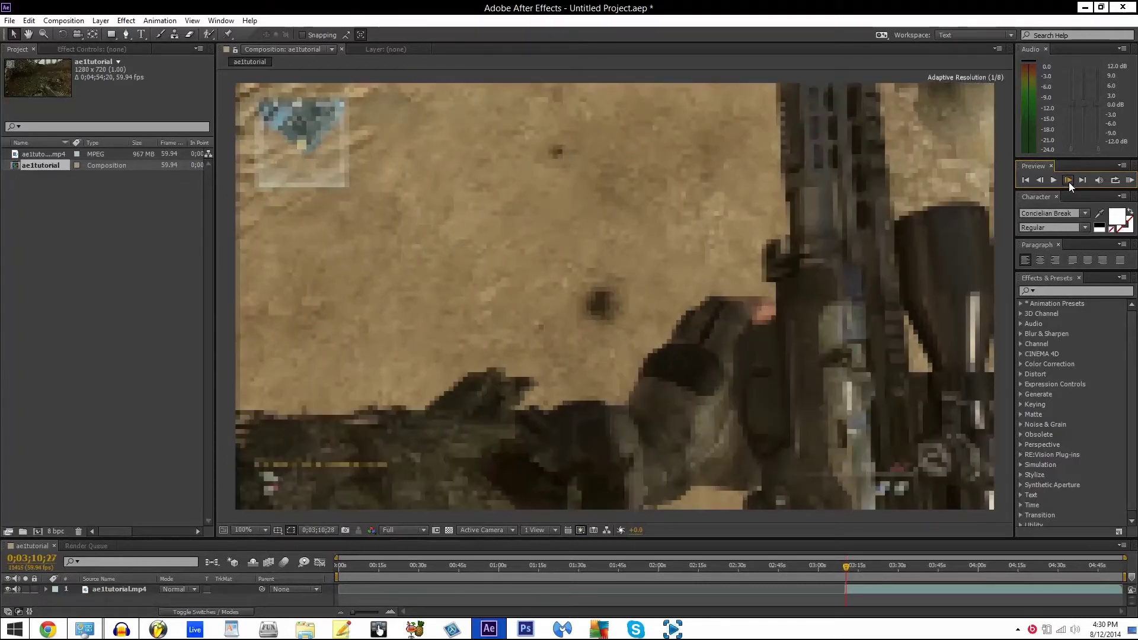
left_click(1068, 183)
left_click(1069, 183)
left_click(1069, 183)
left_click(1068, 183)
left_click(1069, 182)
left_click(1069, 183)
left_click(1069, 182)
left_click(1069, 183)
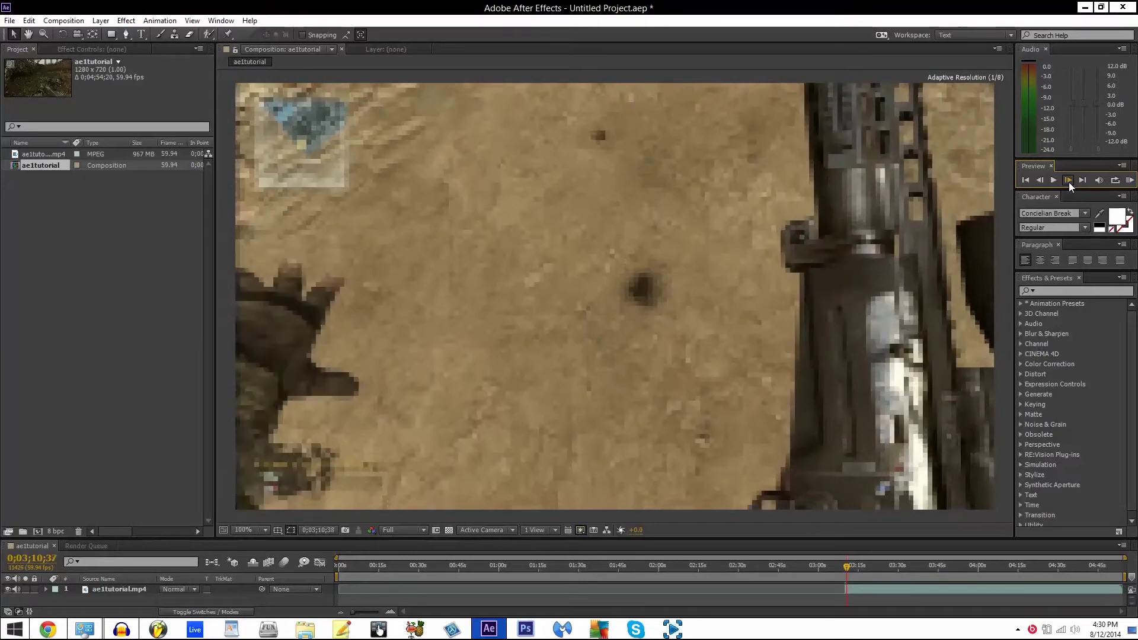
left_click(1069, 183)
left_click(1069, 183)
left_click(1069, 182)
left_click(1069, 183)
left_click(1069, 182)
left_click(1069, 183)
left_click(1069, 182)
left_click(1068, 183)
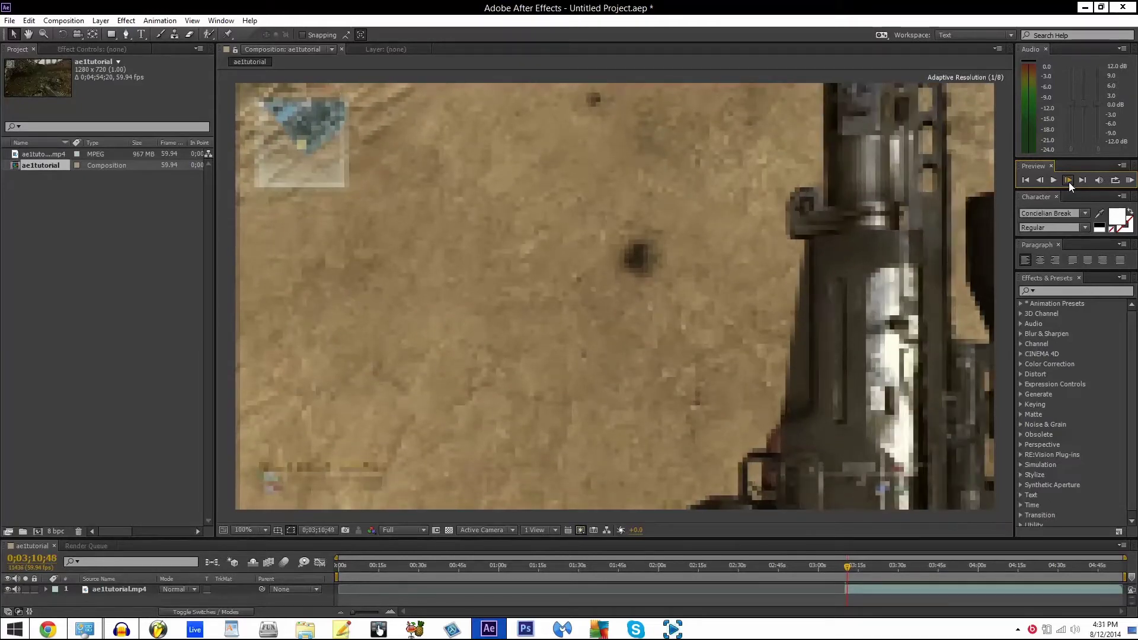
left_click(1068, 183)
left_click(1068, 183)
left_click(1068, 182)
left_click(1069, 182)
left_click(1068, 182)
left_click(1069, 182)
left_click(1069, 183)
left_click(1069, 183)
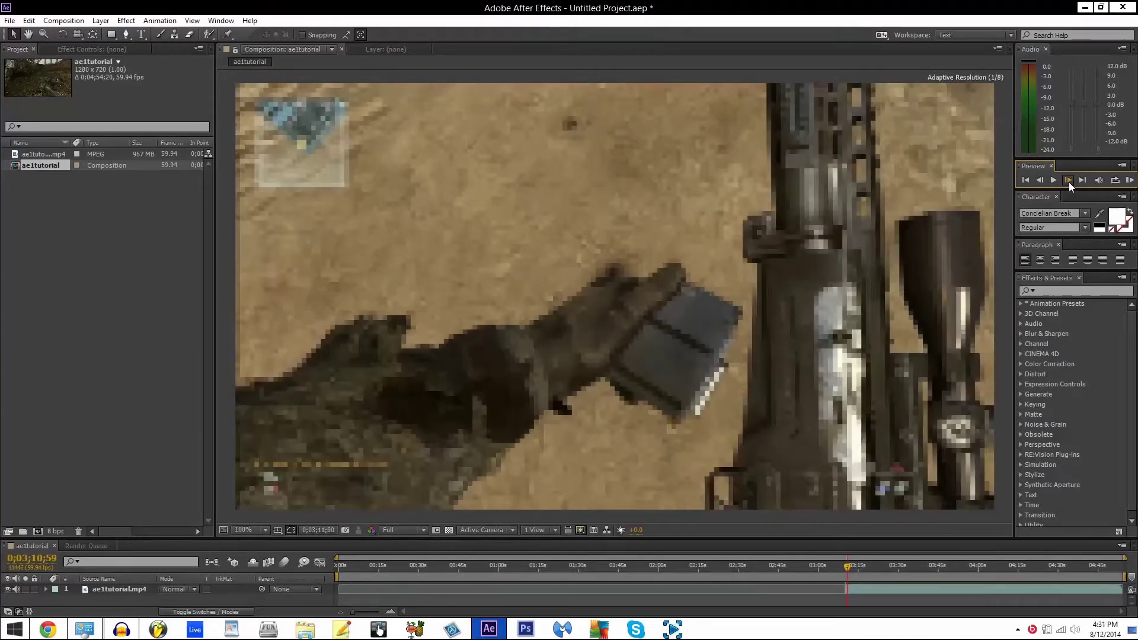
left_click(1069, 182)
left_click(1069, 182)
left_click(1068, 182)
left_click(1069, 183)
left_click(1069, 182)
left_click(1069, 183)
left_click(1068, 182)
left_click(1069, 183)
left_click(1069, 183)
left_click(1068, 182)
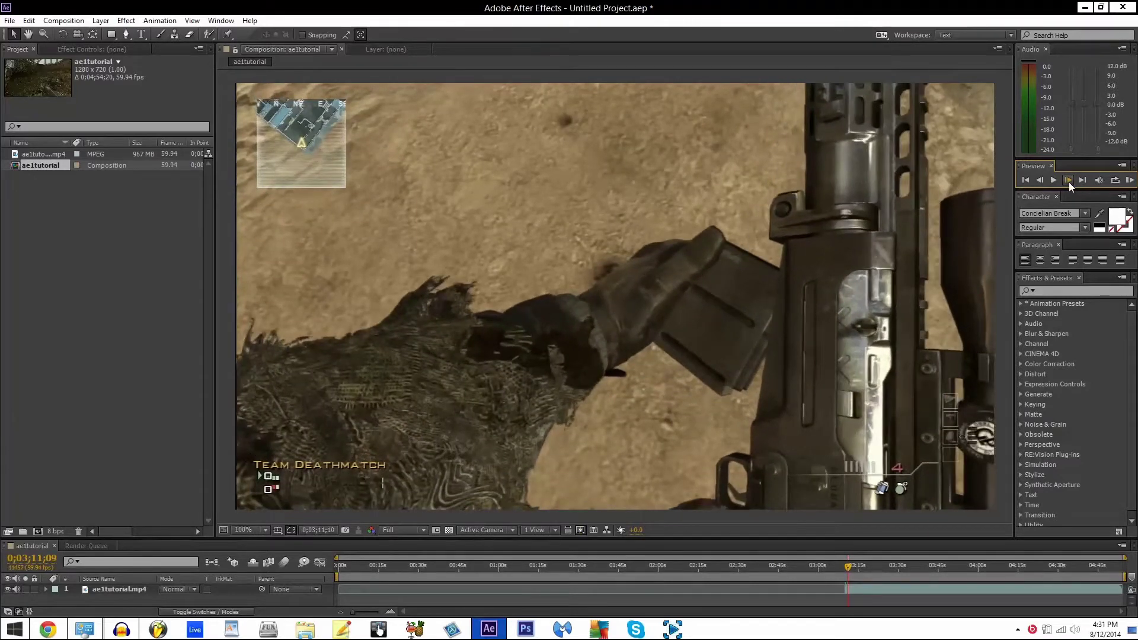
left_click(1068, 182)
left_click(1068, 182)
left_click(1069, 182)
left_click(1069, 182)
left_click(1068, 183)
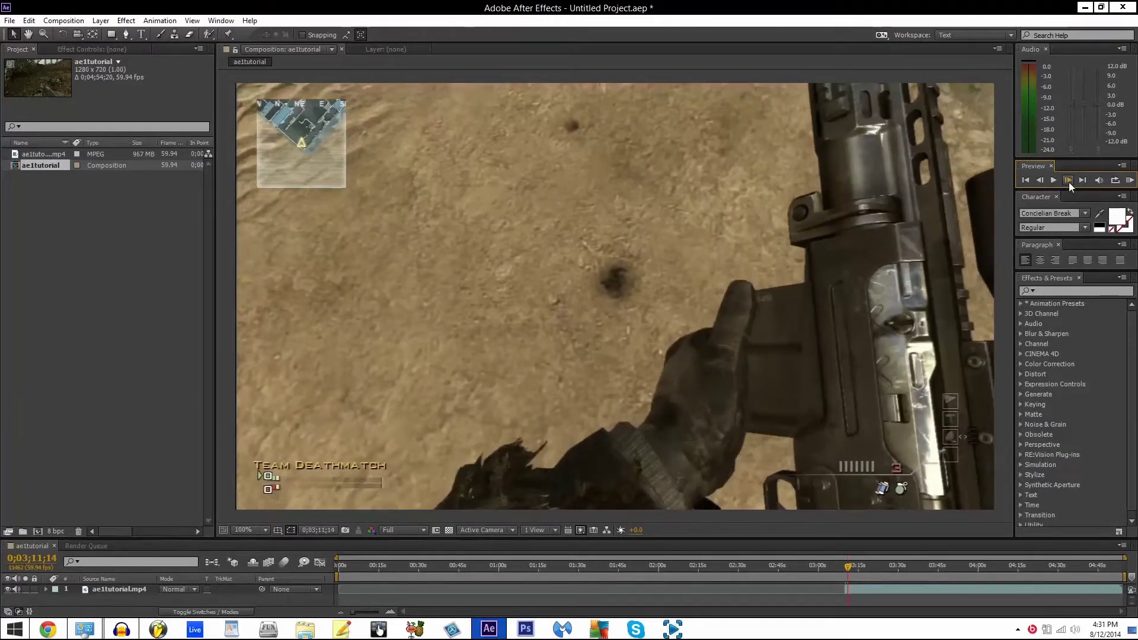
left_click(1068, 182)
left_click(1069, 182)
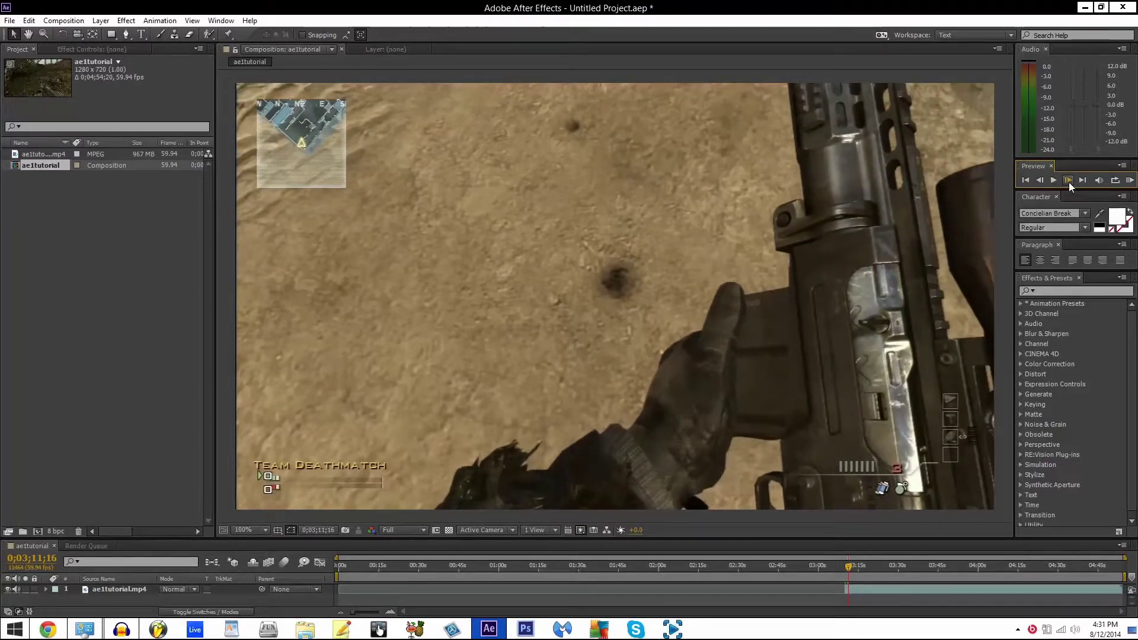
left_click(1069, 182)
left_click(1069, 182)
left_click(1069, 183)
left_click(1069, 183)
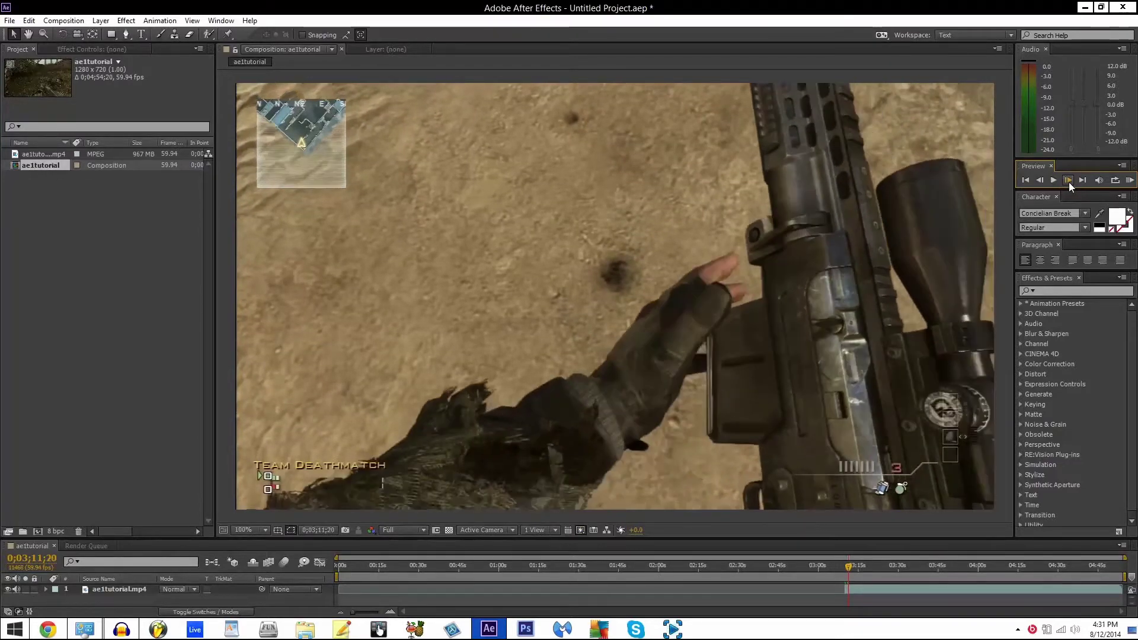
left_click(1068, 182)
left_click(1069, 182)
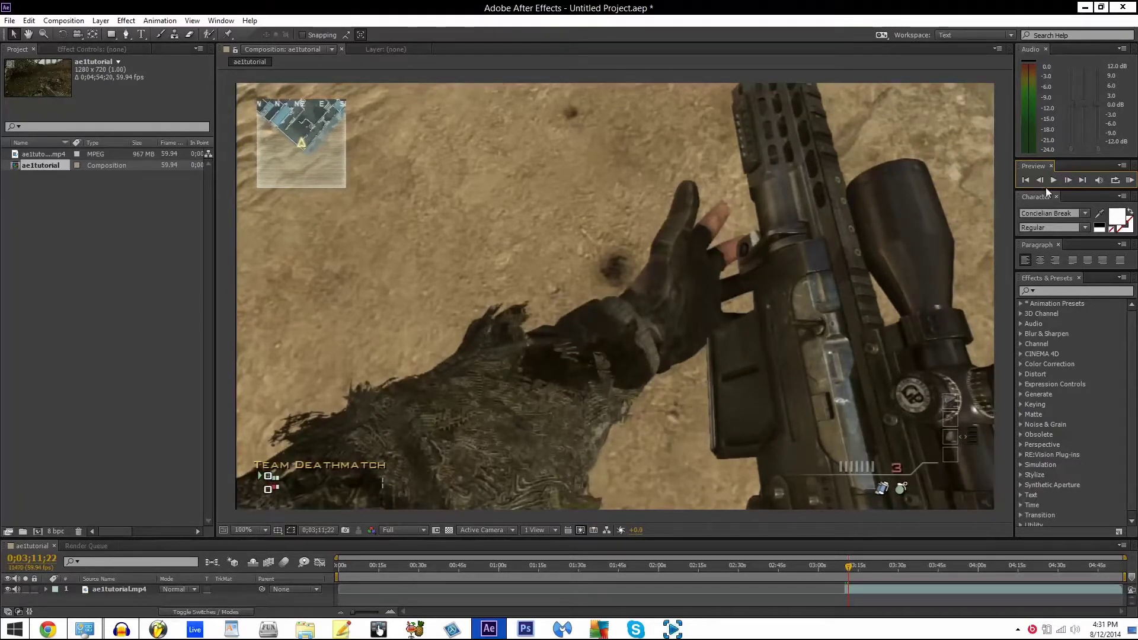
left_click(1068, 181)
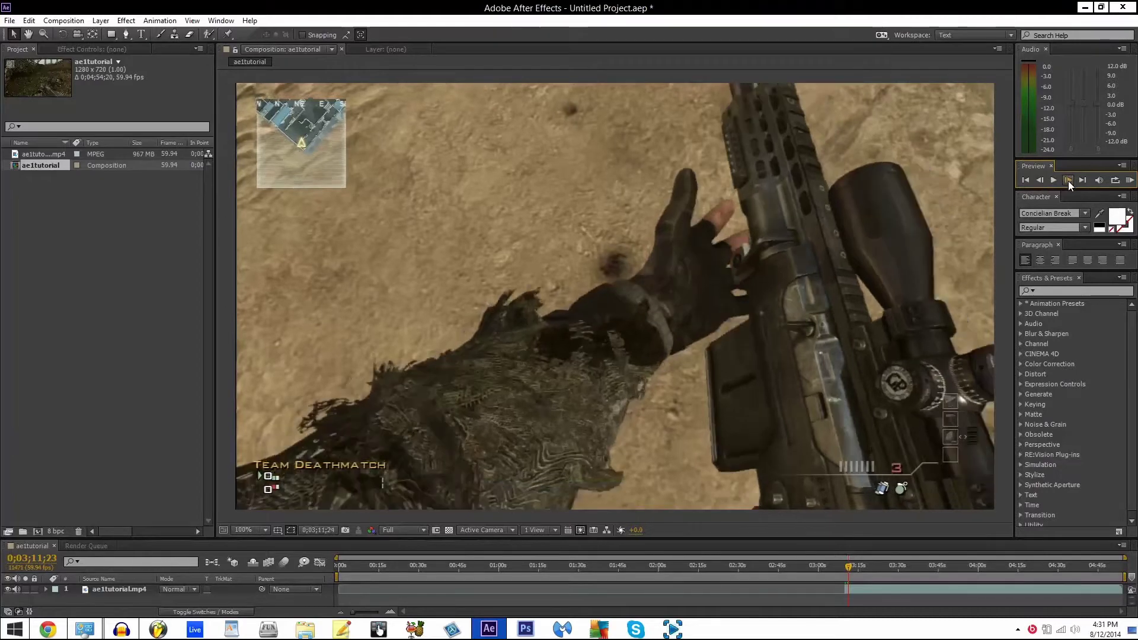
left_click(1068, 180)
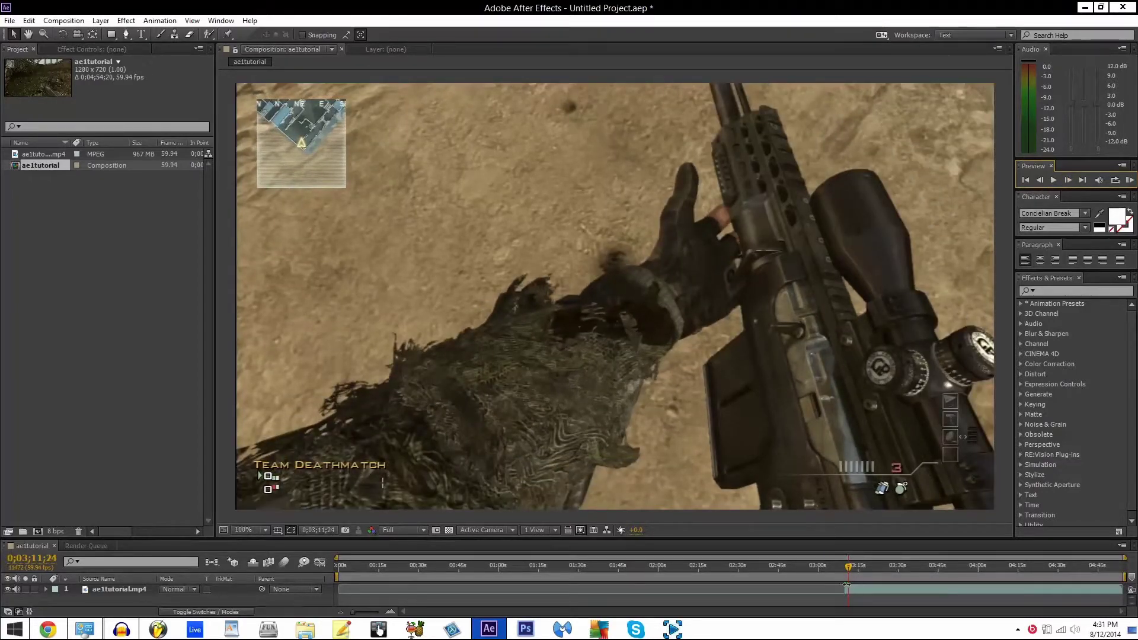
- Split the ae1tutorial.mp4 layer at 0;03;11;24 and delete the section after the split, keeping only the short reload clip
left_click(862, 588)
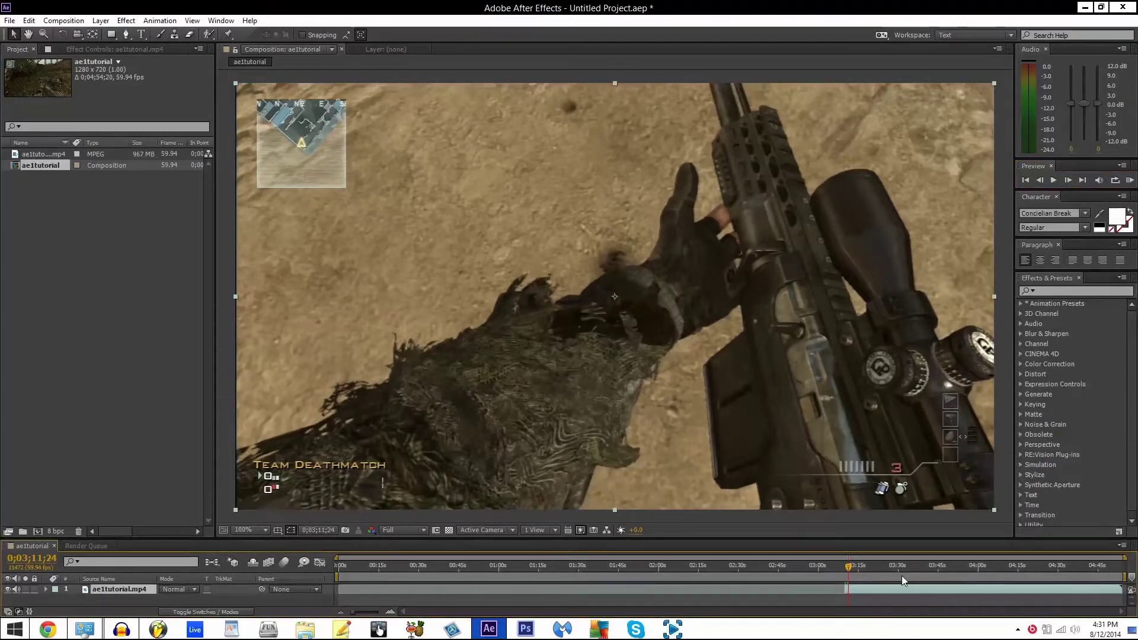
key("ctrl+shift+d")
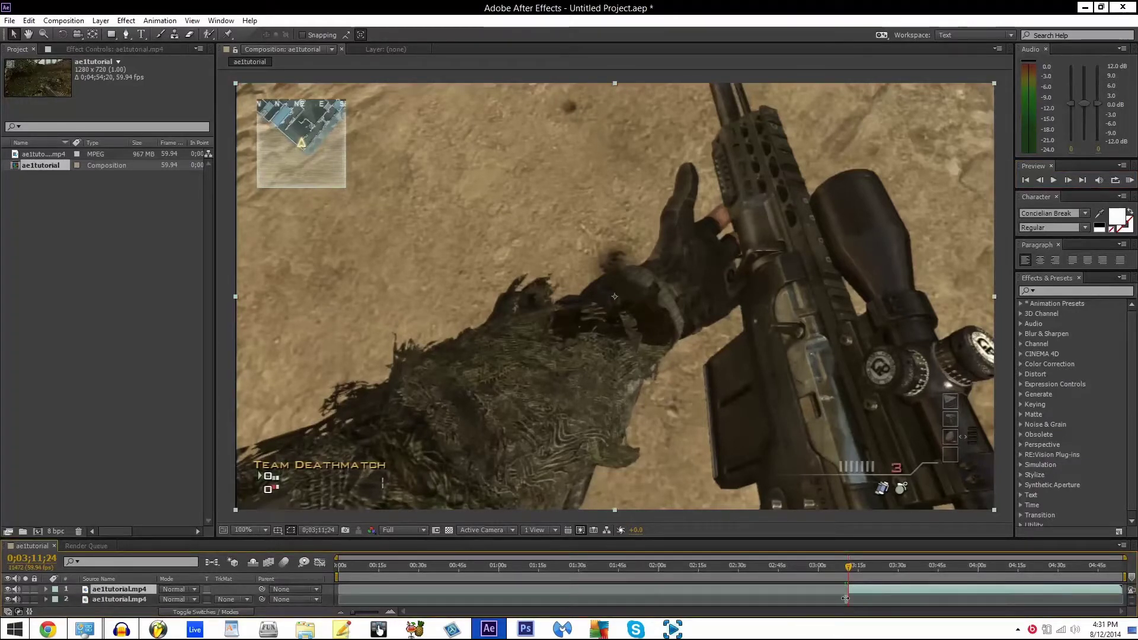
left_click(842, 599)
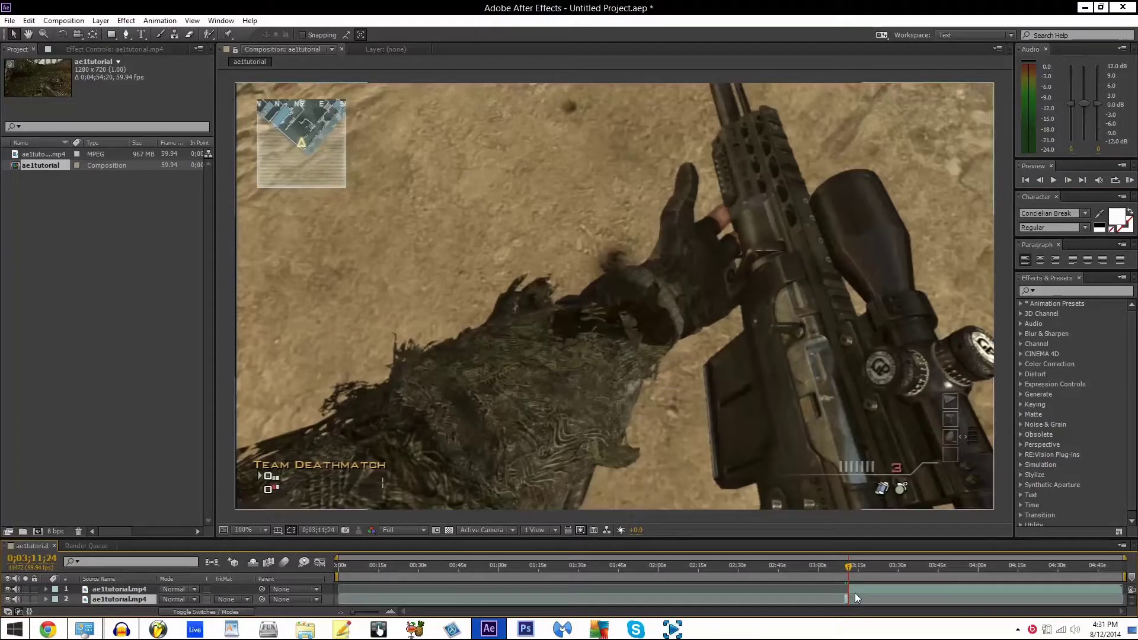
key("Delete")
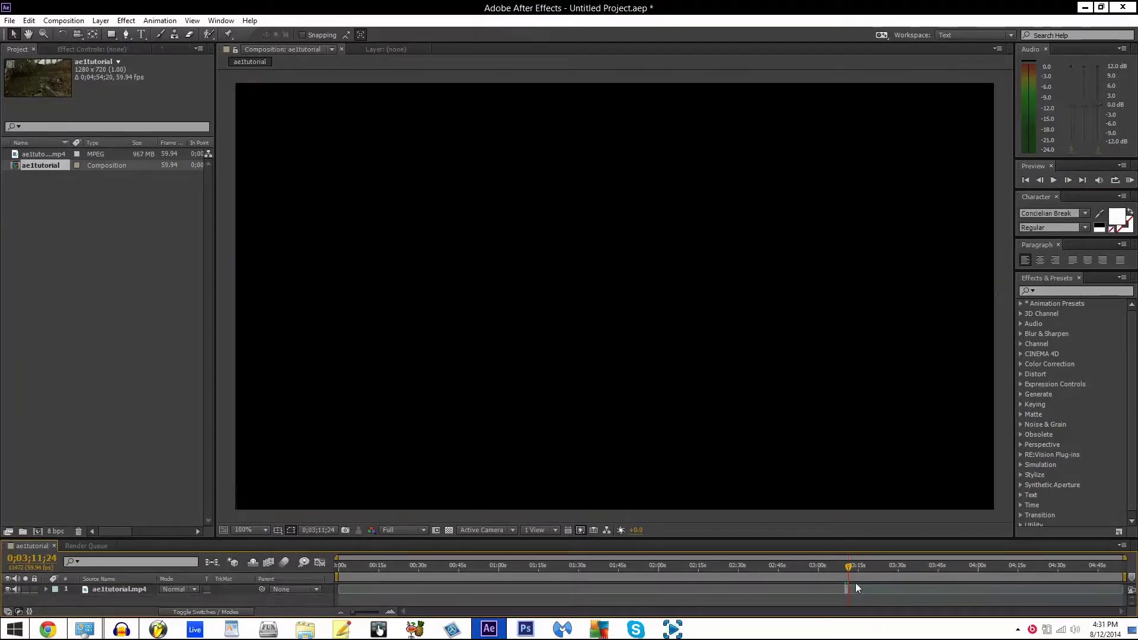
left_click(851, 587)
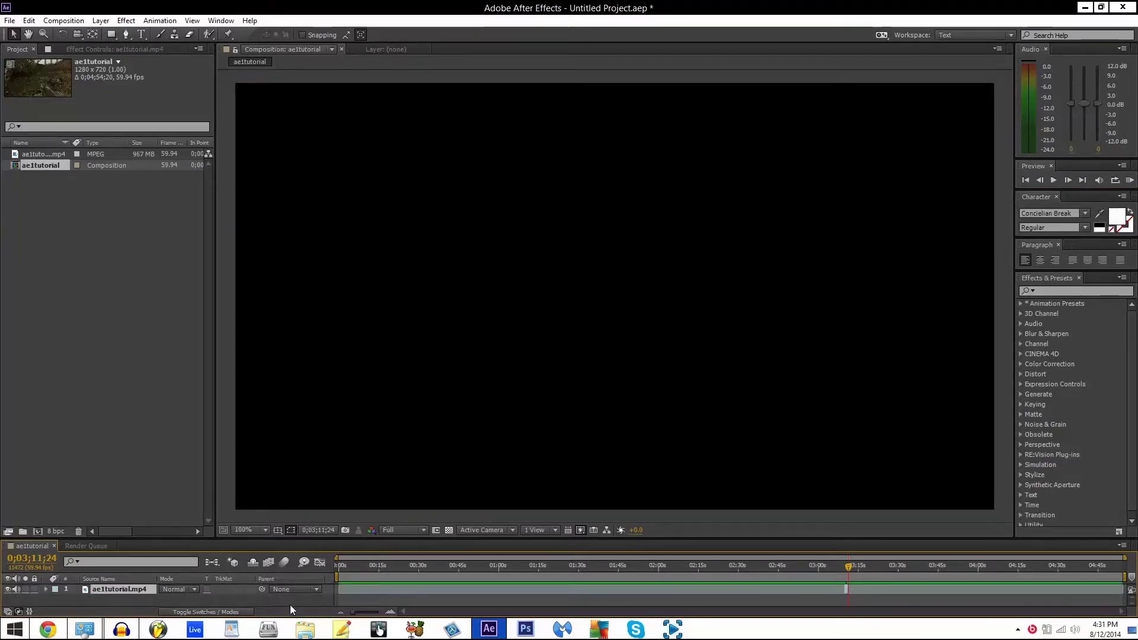
left_click_drag(353, 612, 375, 615)
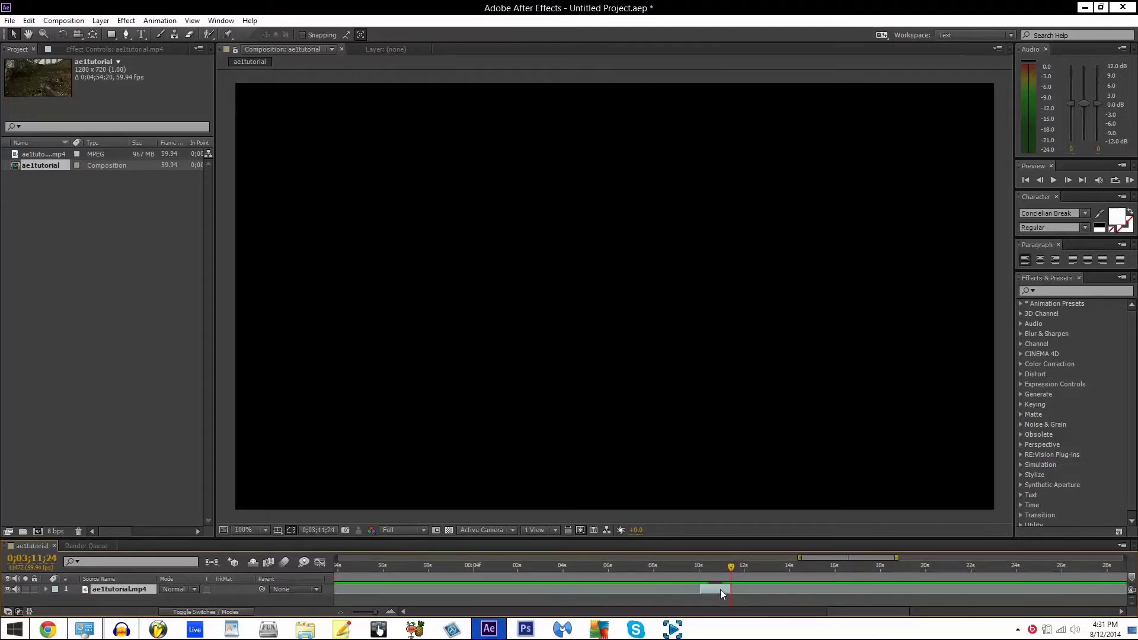
left_click_drag(375, 614, 349, 619)
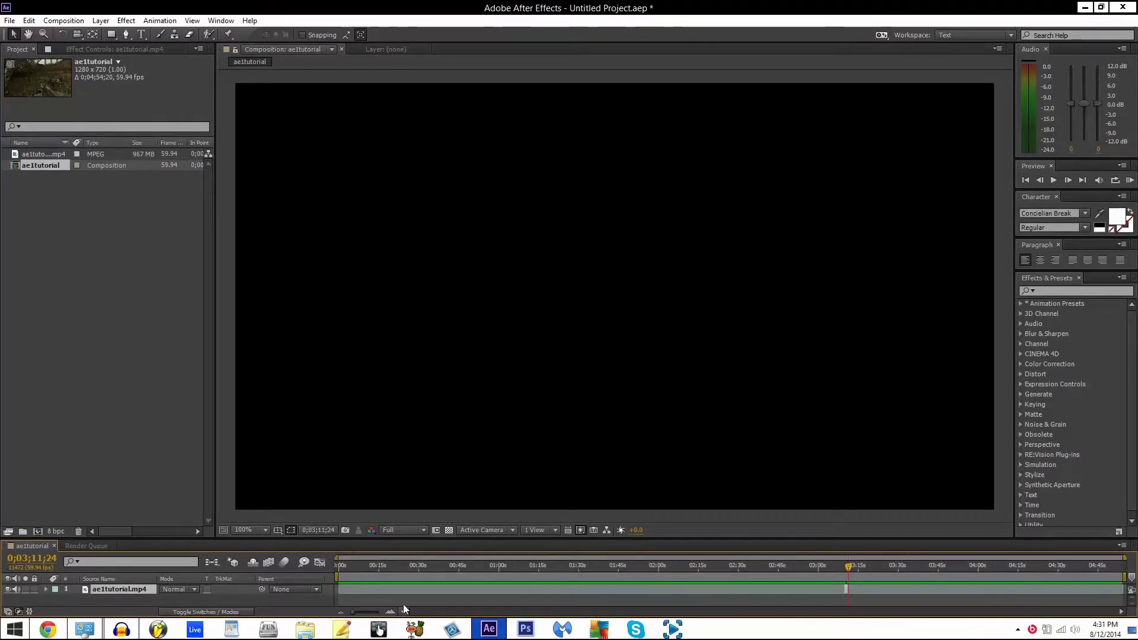
left_click(420, 598)
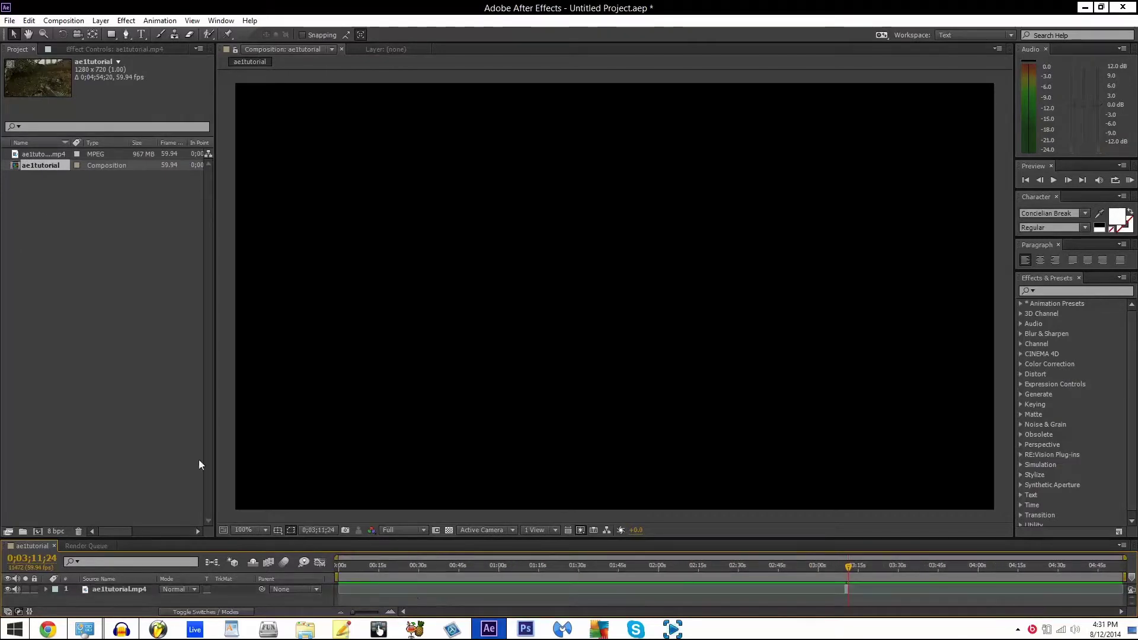
- Add the full ae1tutorial.mp4 footage to the composition as a new layer beneath the trimmed clip
left_click(41, 162)
left_click(74, 198)
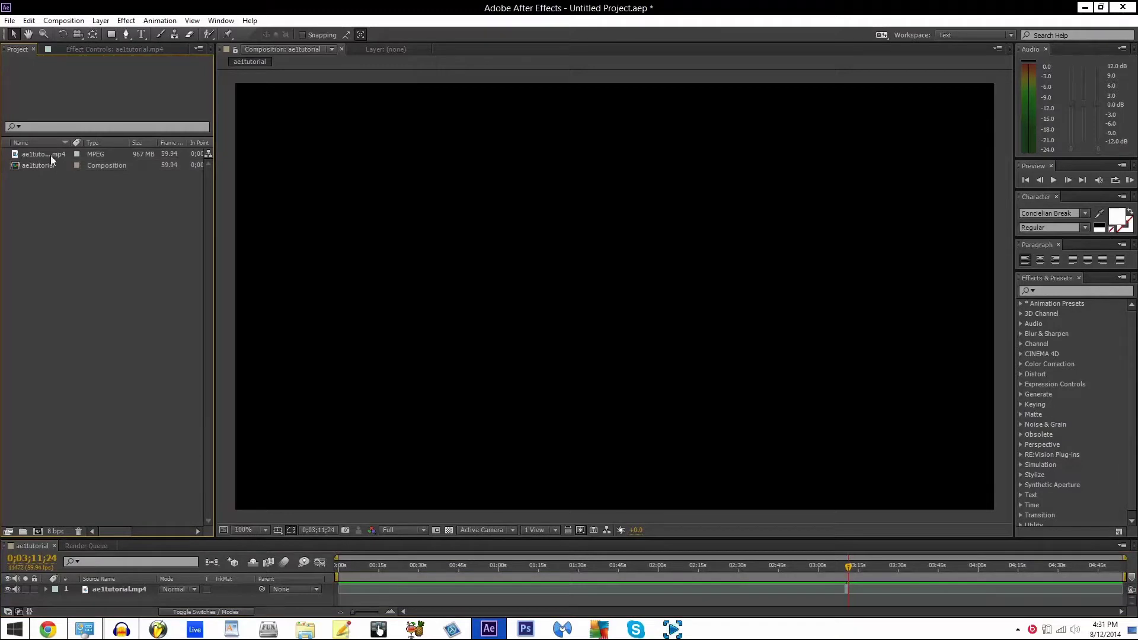
left_click(53, 156)
left_click_drag(49, 153, 94, 599)
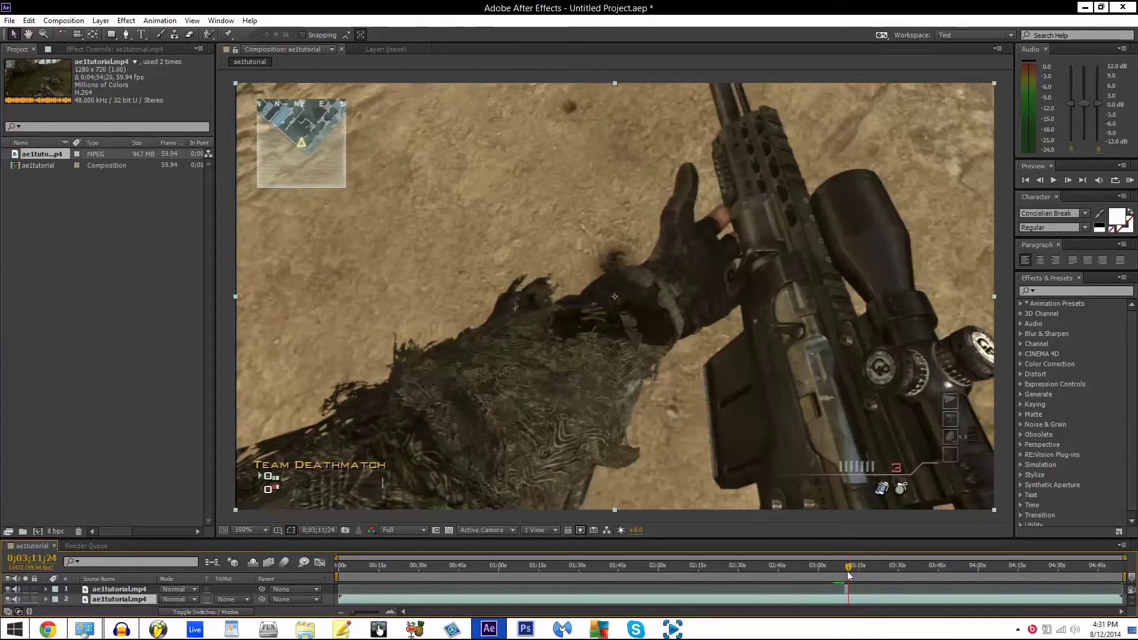
- Split the full-length ae1tutorial.mp4 layer at 0;03;11;24 and delete the section after the split
left_click_drag(354, 612, 382, 617)
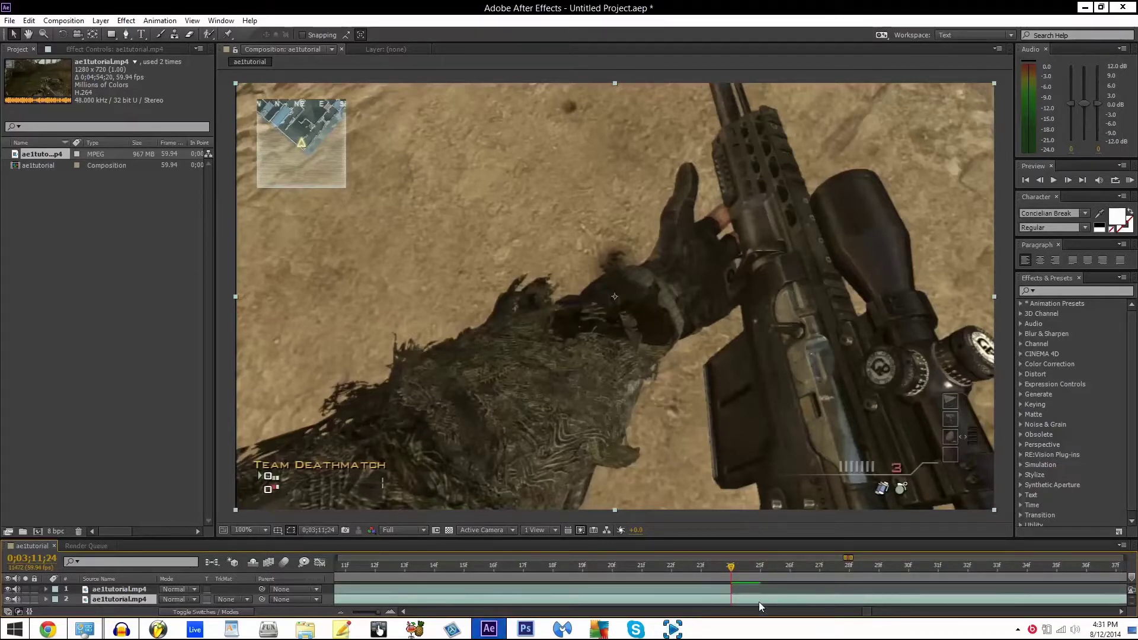
key("ctrl+shift+d")
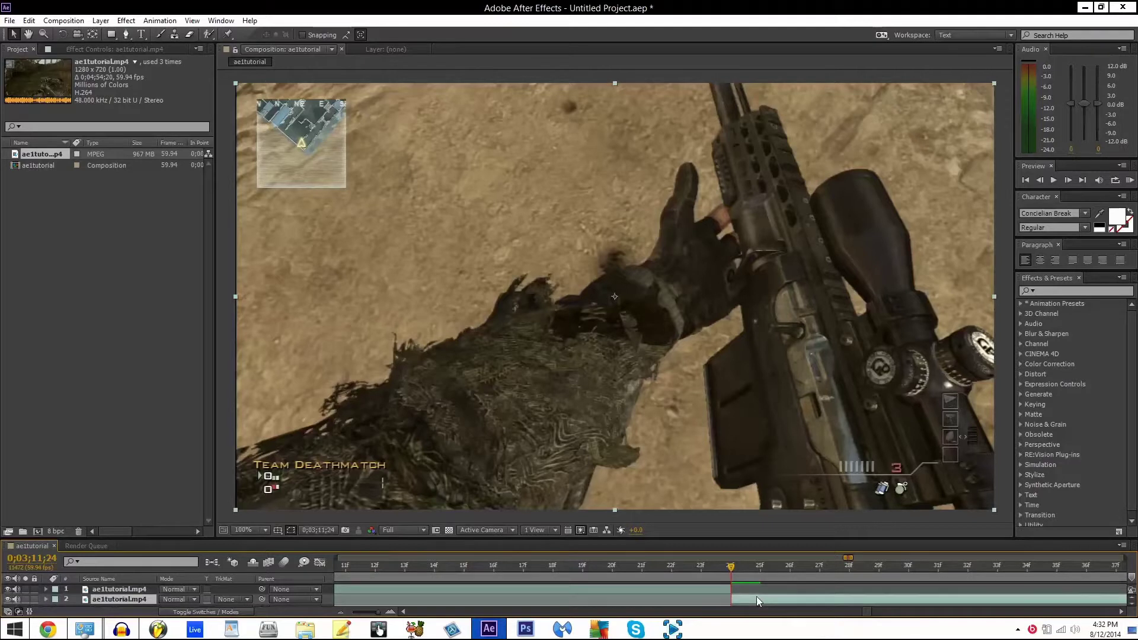
key("Delete")
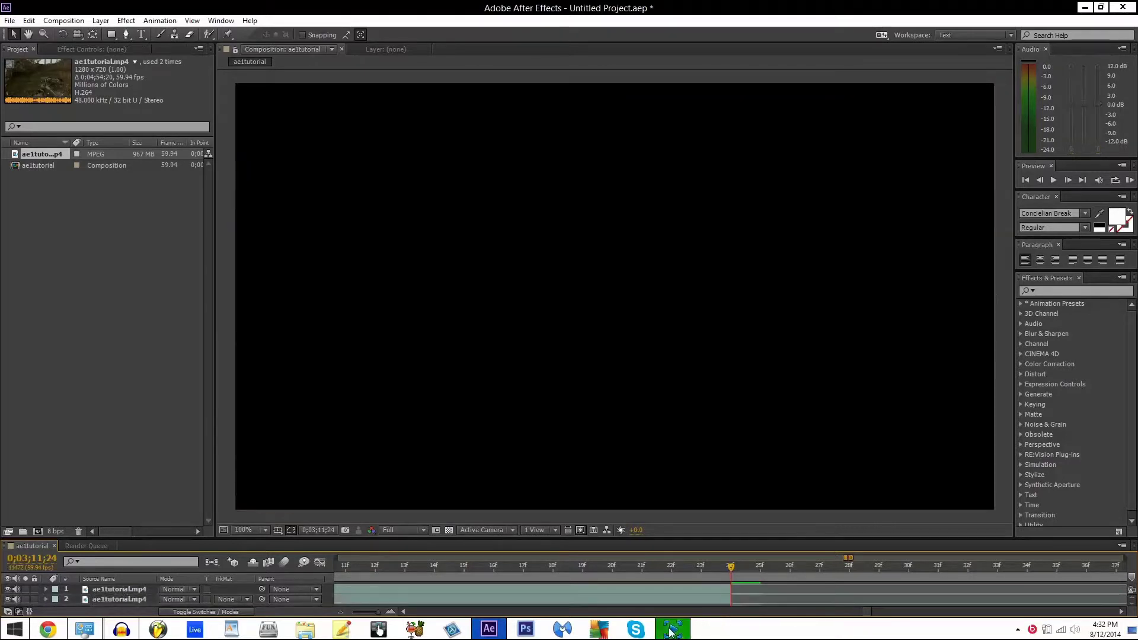
- Delete the remaining long section of the full footage layer, leaving only the trimmed reload clip in the timeline
mouse_move(865, 611)
left_mouse_down()
mouse_move(840, 619)
mouse_move(863, 619)
left_mouse_up()
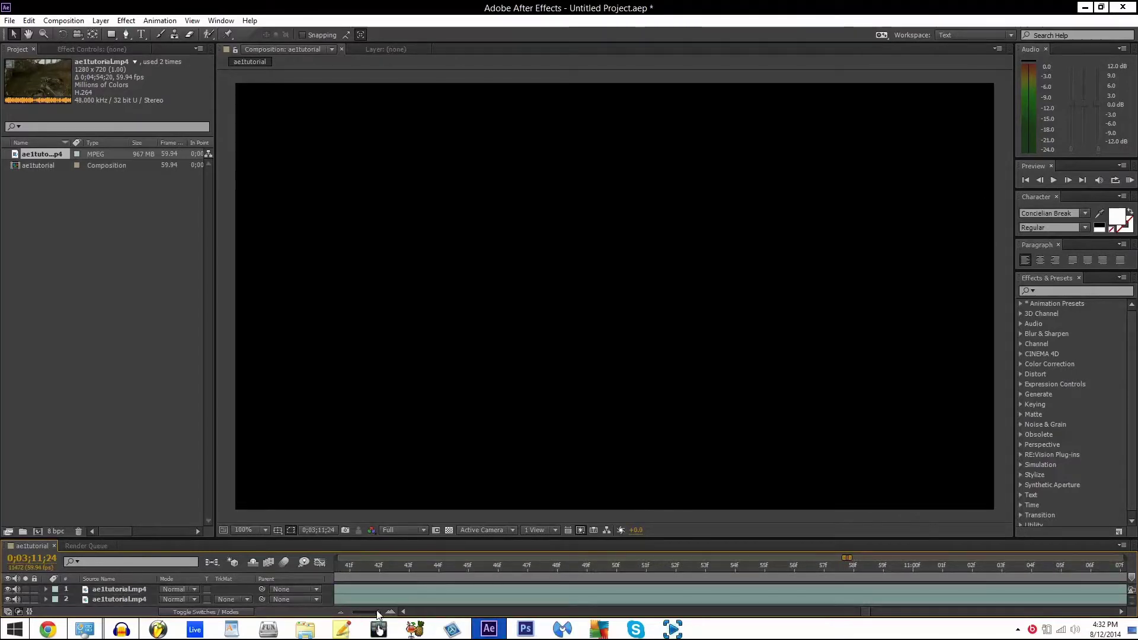
left_click_drag(380, 617, 350, 618)
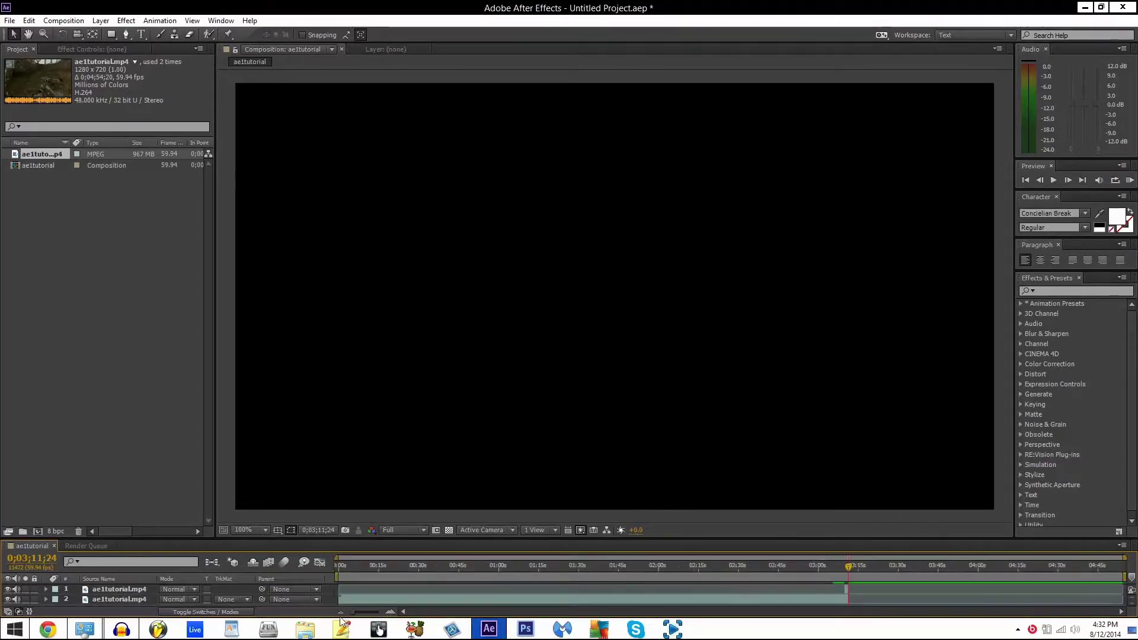
left_click(687, 602)
key("Delete")
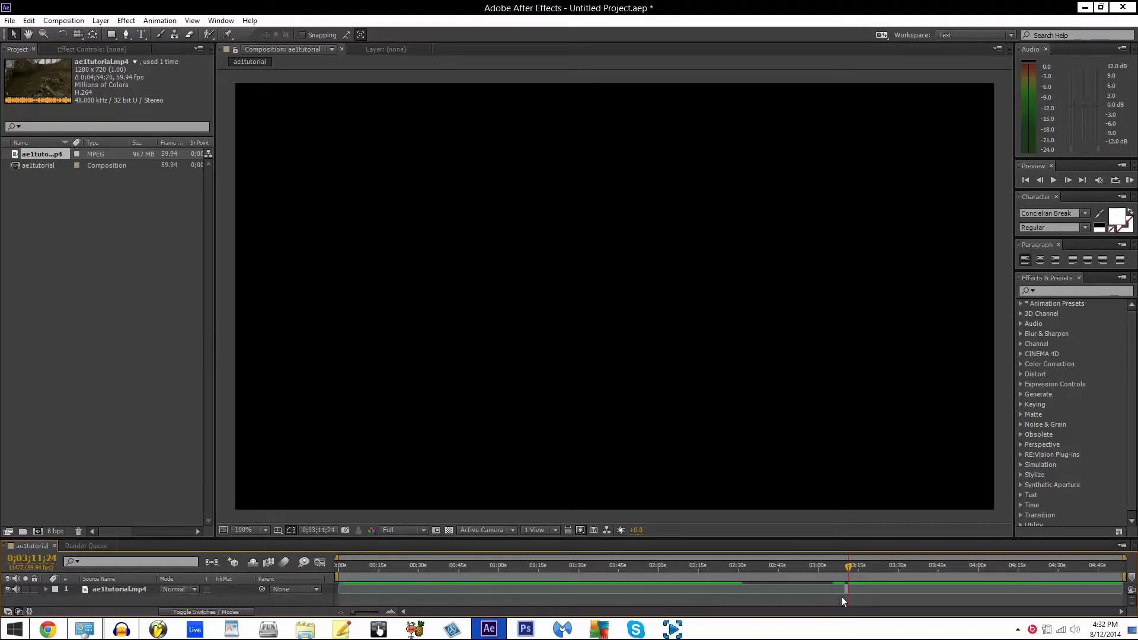
- Duplicate the trimmed reload clip and move both copies to the very start of the timeline
left_click(843, 590)
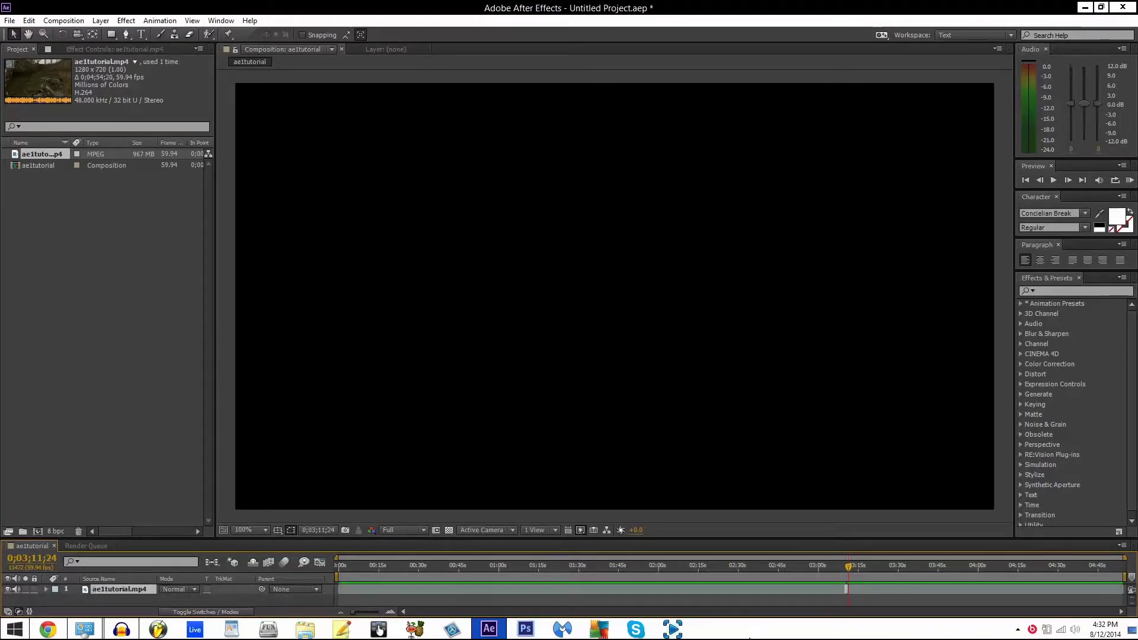
key("ctrl+d")
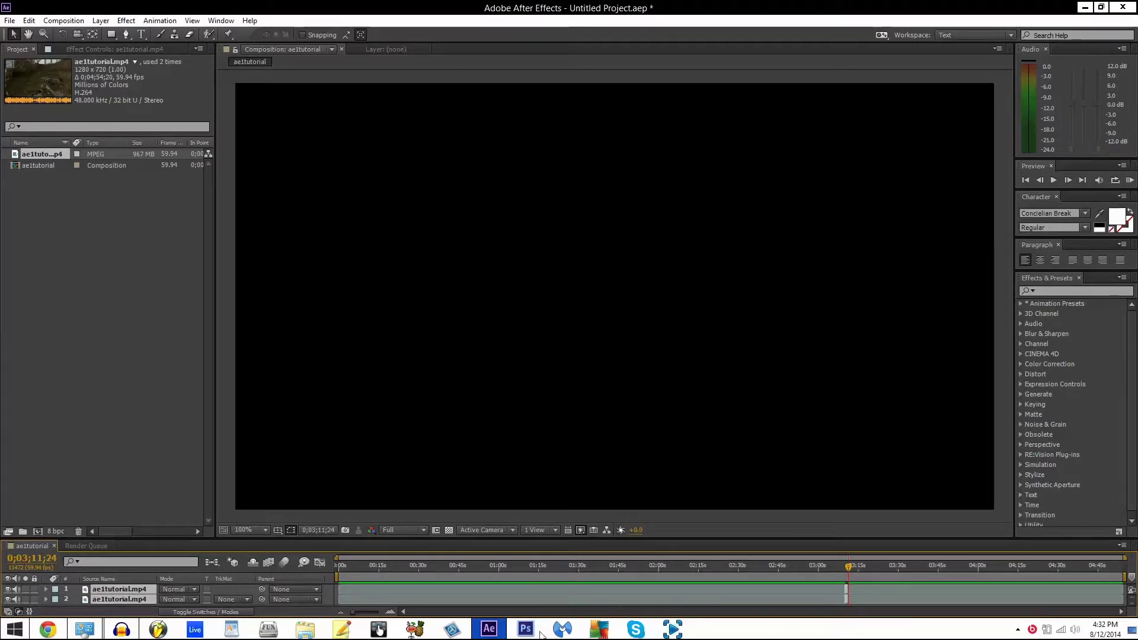
left_click_drag(356, 612, 378, 617)
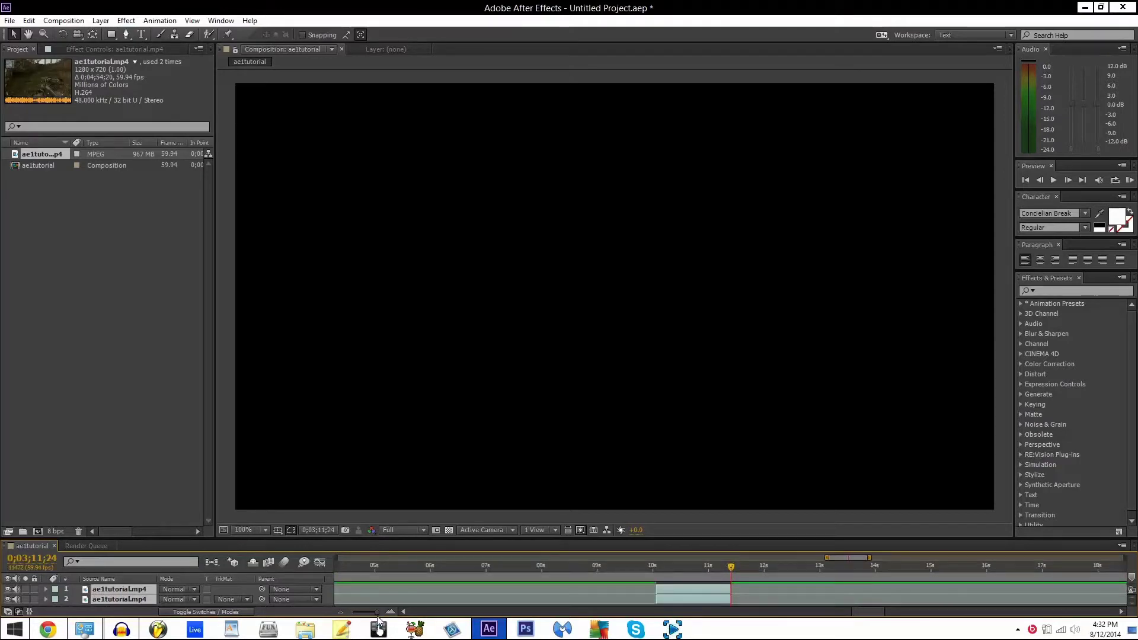
left_click_drag(683, 588, 2, 568)
left_click_drag(198, 580, 365, 611)
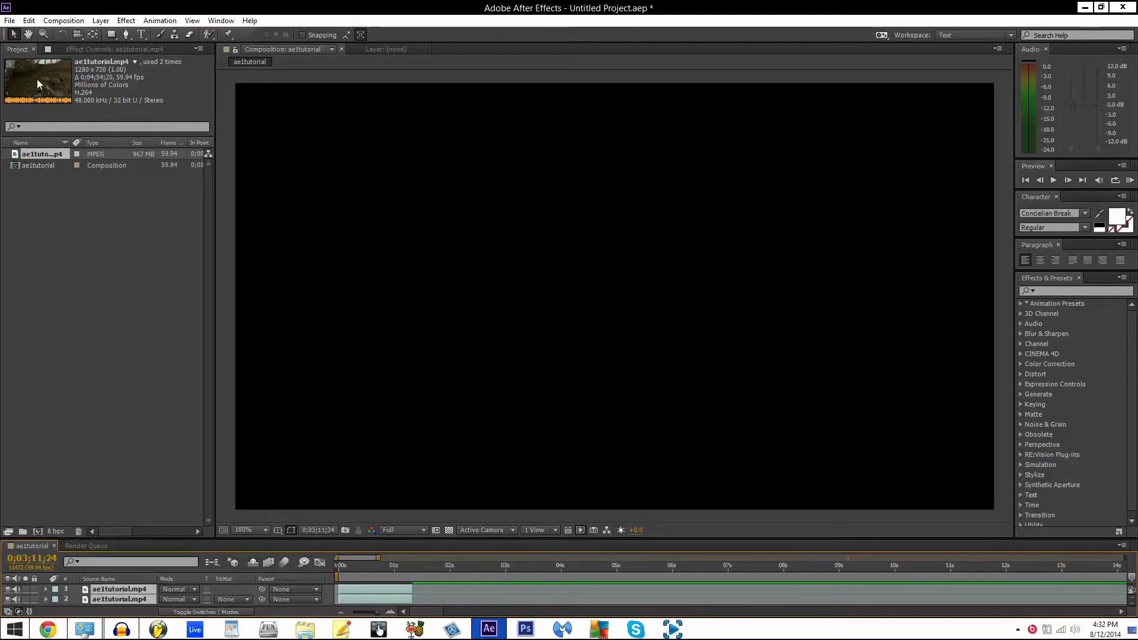
- Shorten the ae1tutorial composition's duration to 2 seconds in the composition settings
left_click(63, 20)
left_click(98, 46)
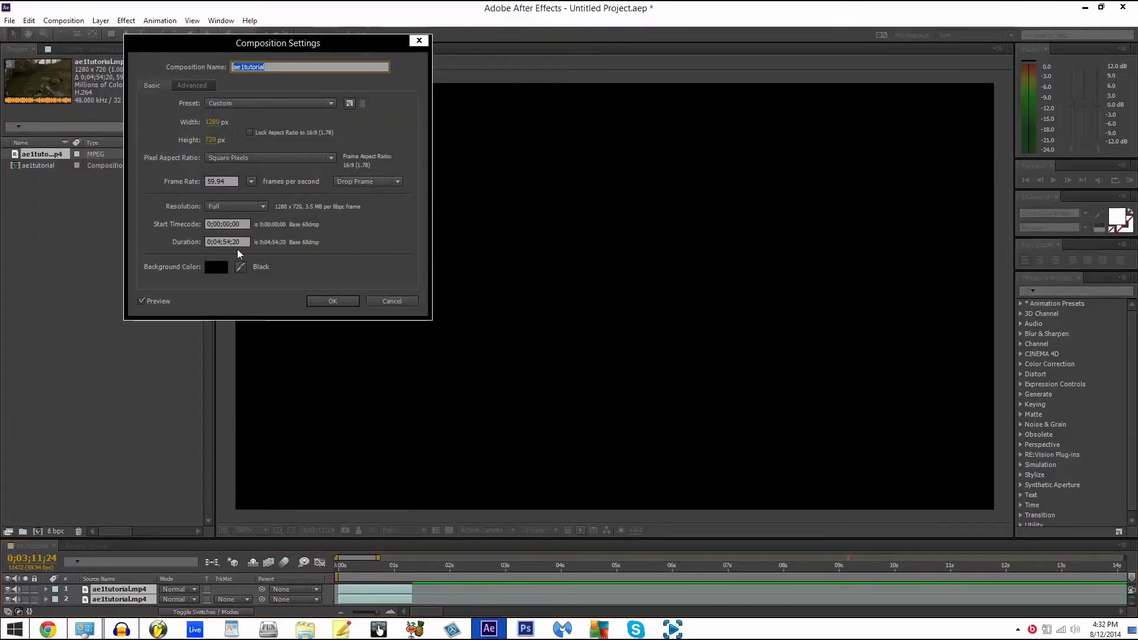
left_click(221, 242)
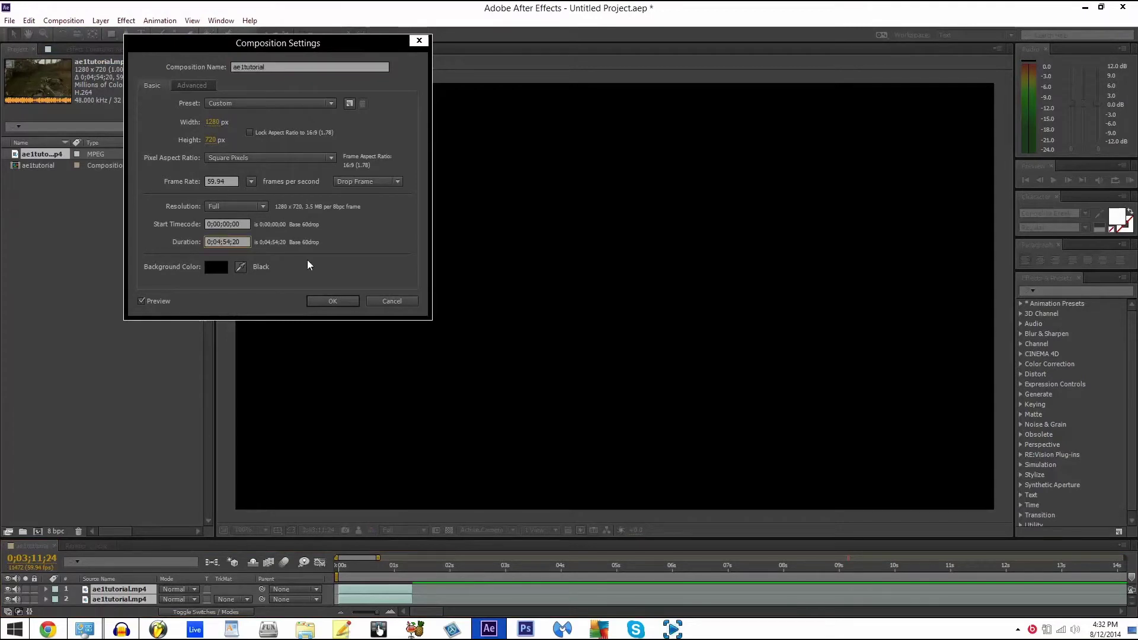
type("0;00")
key("BackSpace")
key("BackSpace")
type("0")
left_click(345, 302)
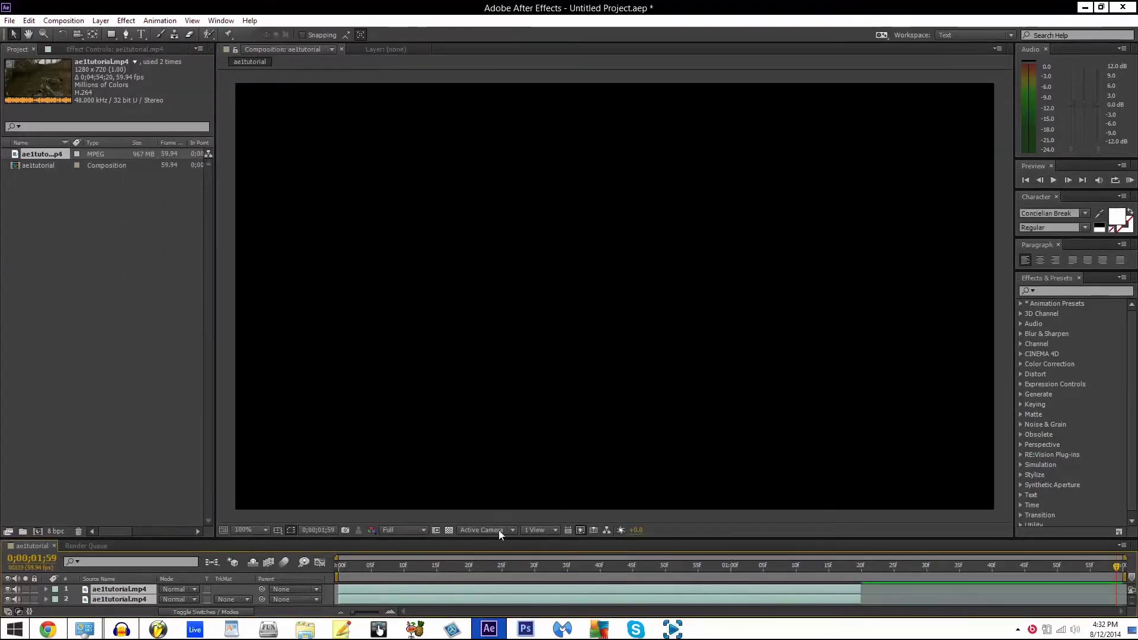
- Return to the beginning of the timeline and hide the video of both reload clip copies
left_click_drag(346, 571, 310, 572)
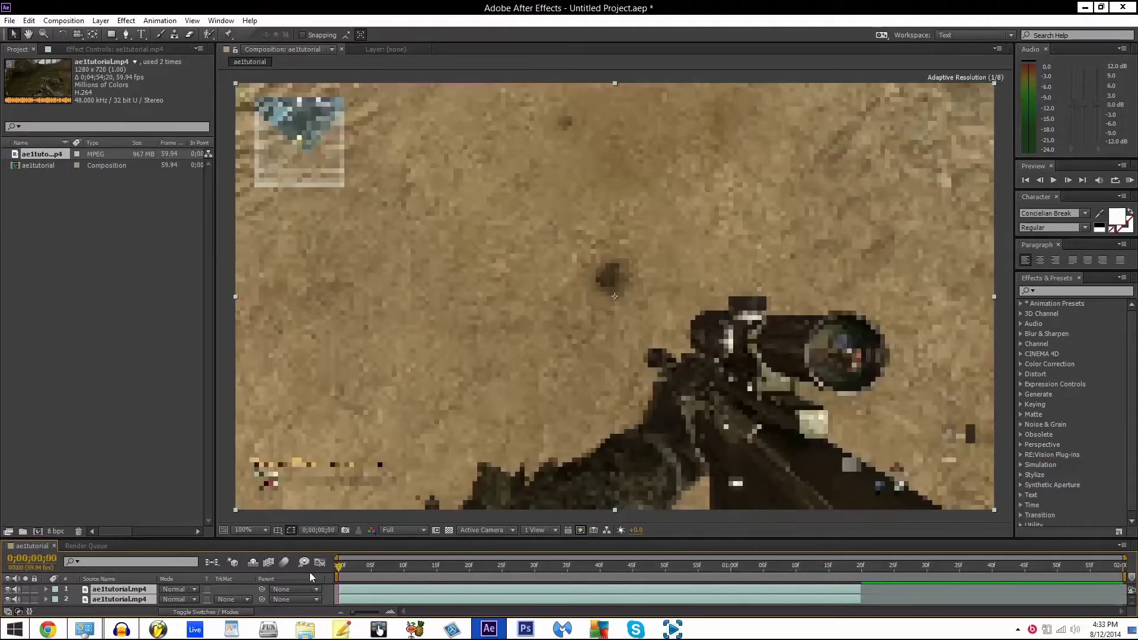
left_click(7, 599)
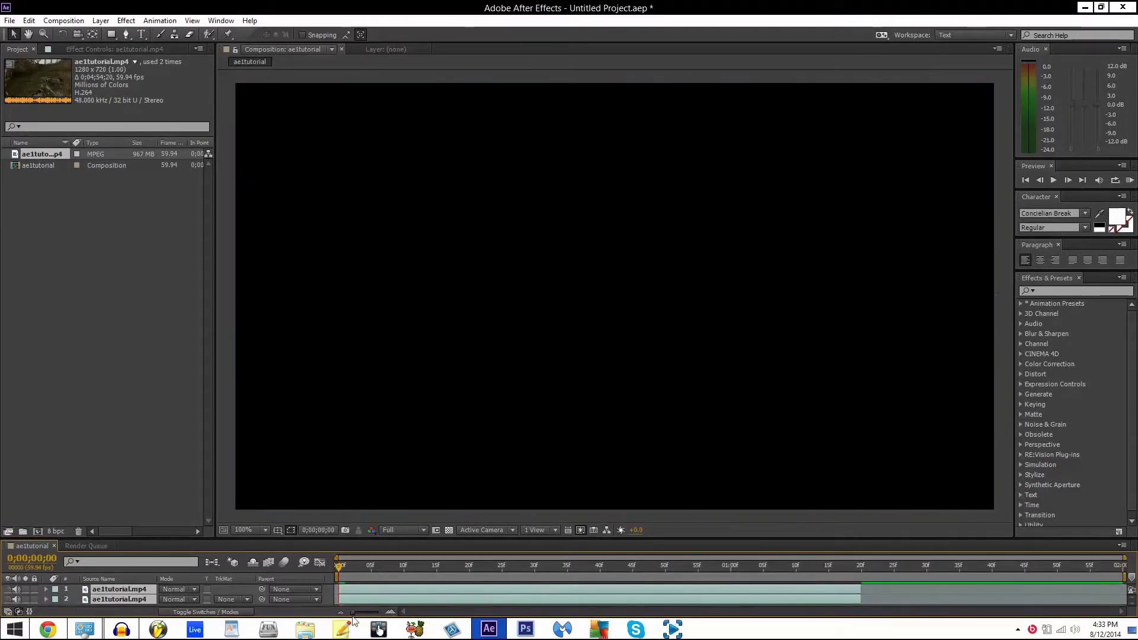
left_click(352, 567)
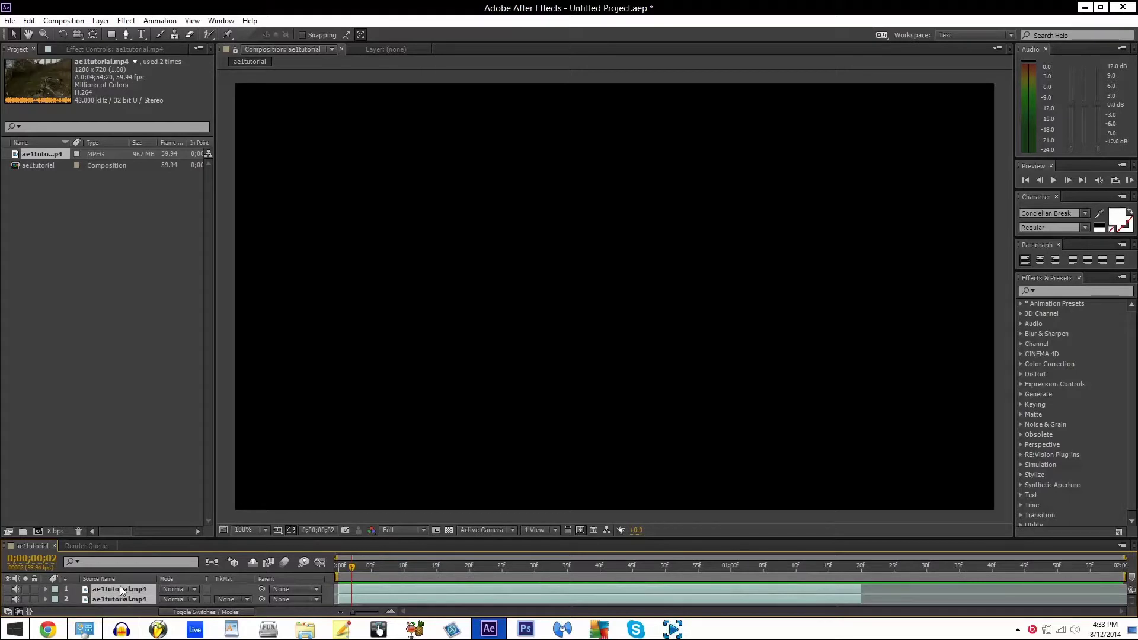
left_click(114, 493)
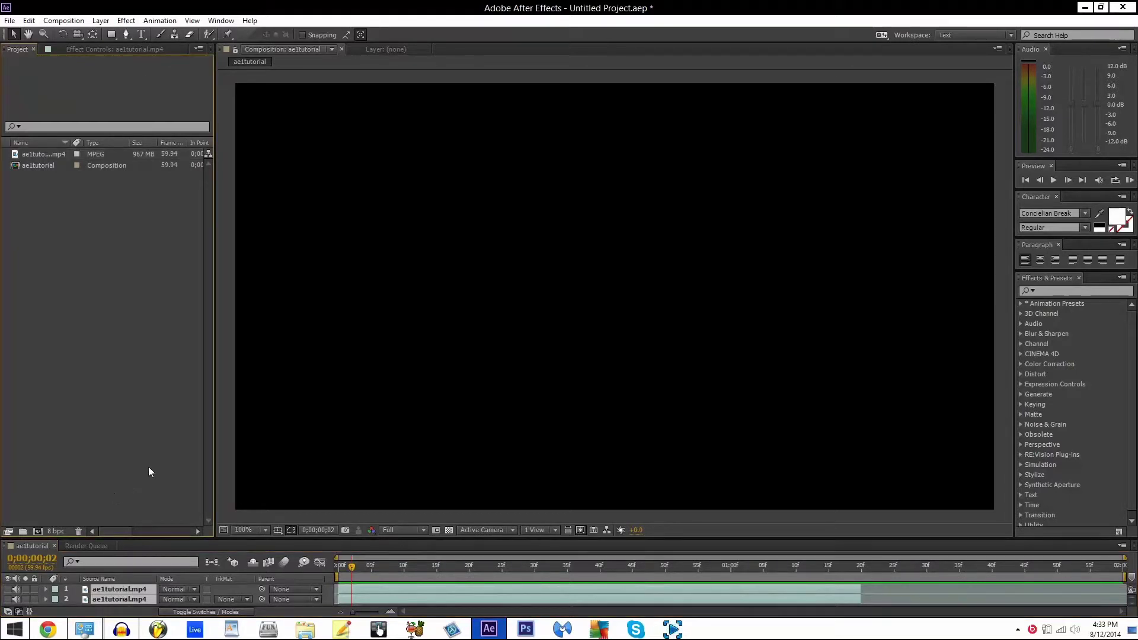
left_click(106, 599)
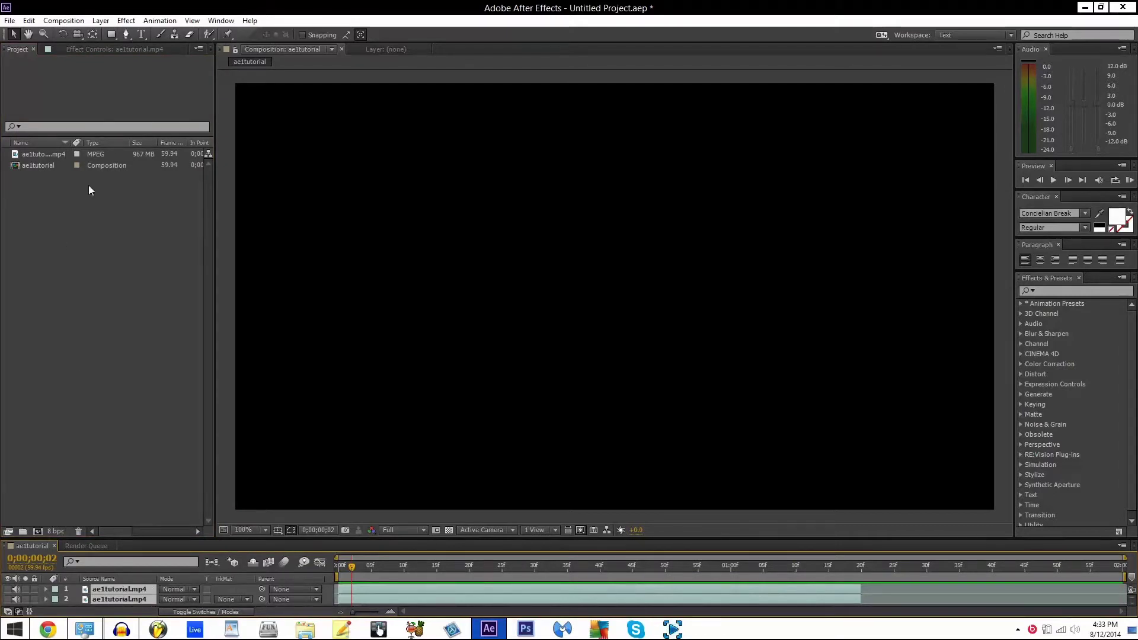
left_click(41, 154)
left_click_drag(123, 573, 121, 607)
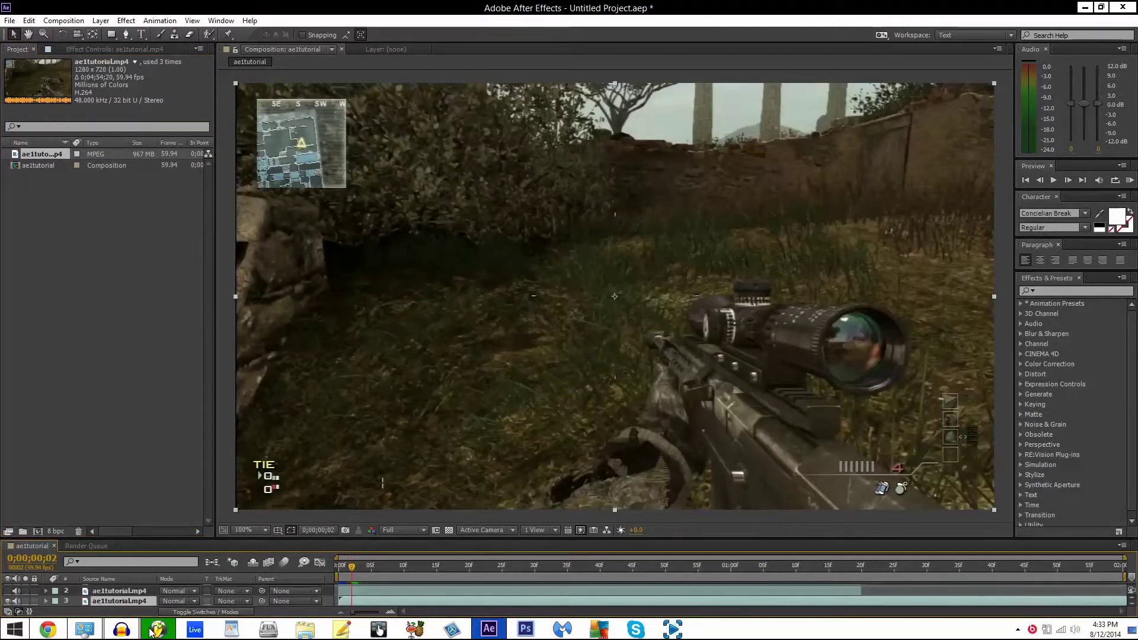
key("Delete")
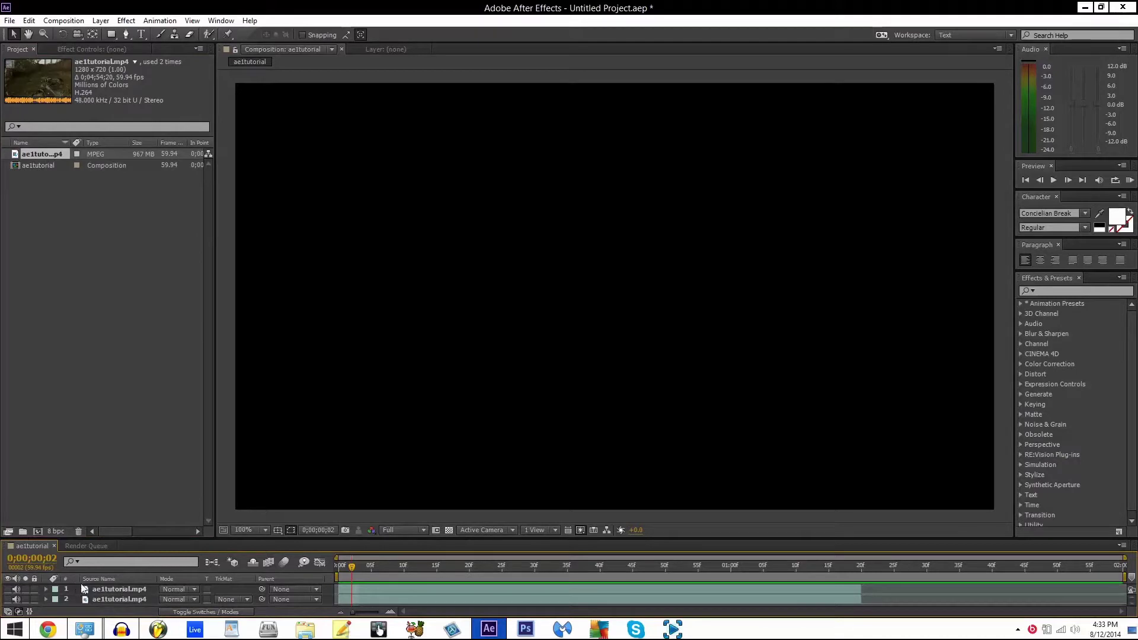
- Make only the upper reload clip copy visible and open it in its own layer view with the Roto Brush tool
left_click(7, 590)
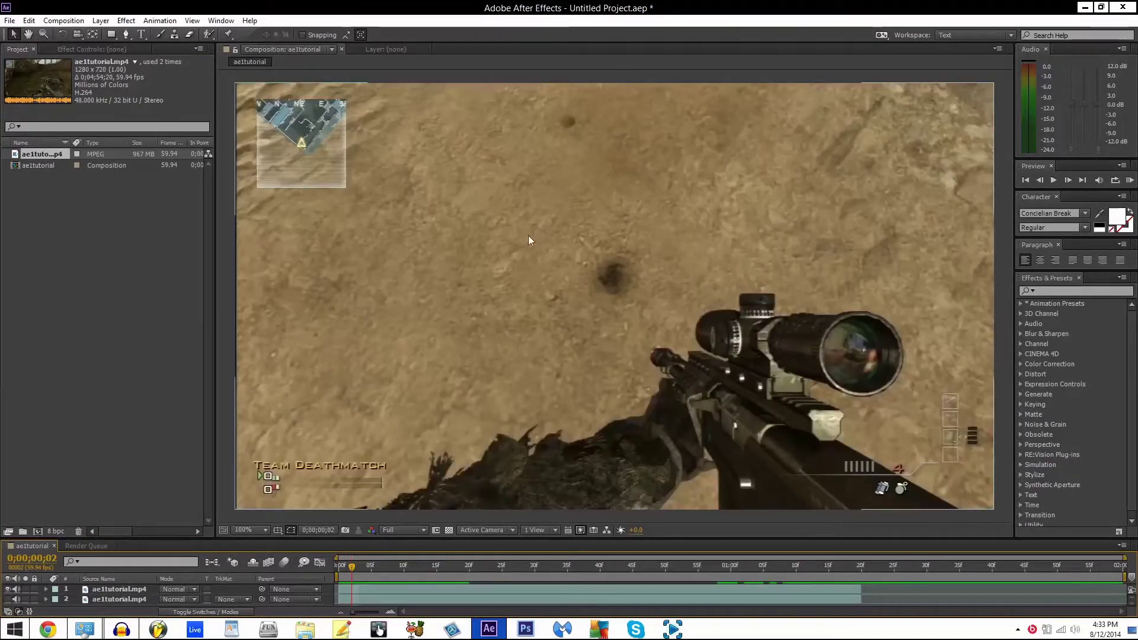
left_click_drag(353, 574, 312, 575)
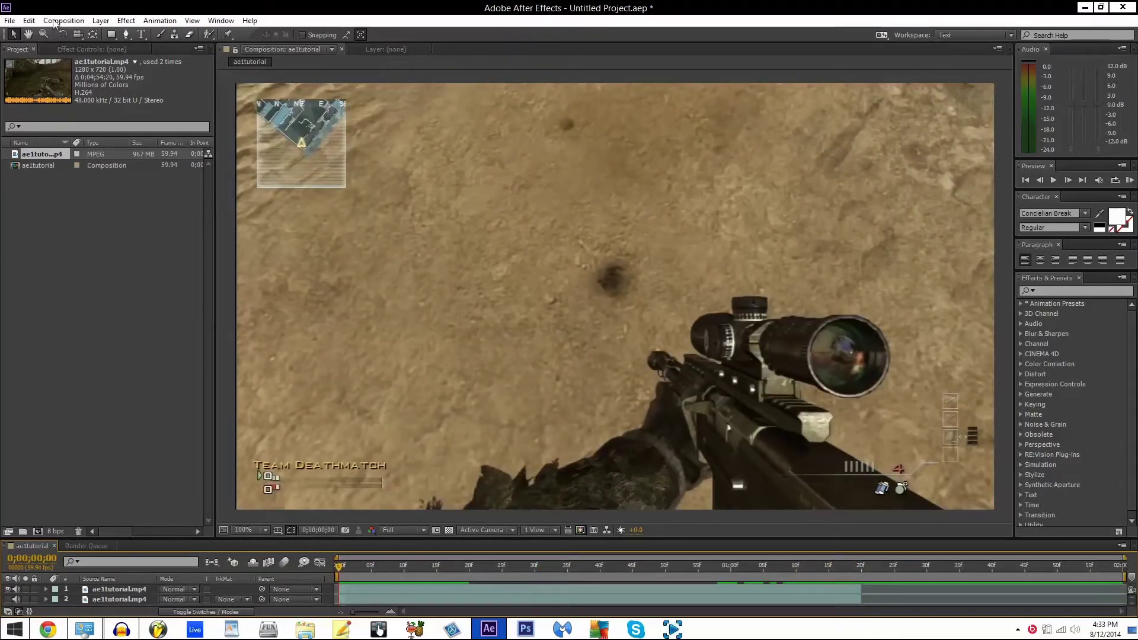
left_click(208, 34)
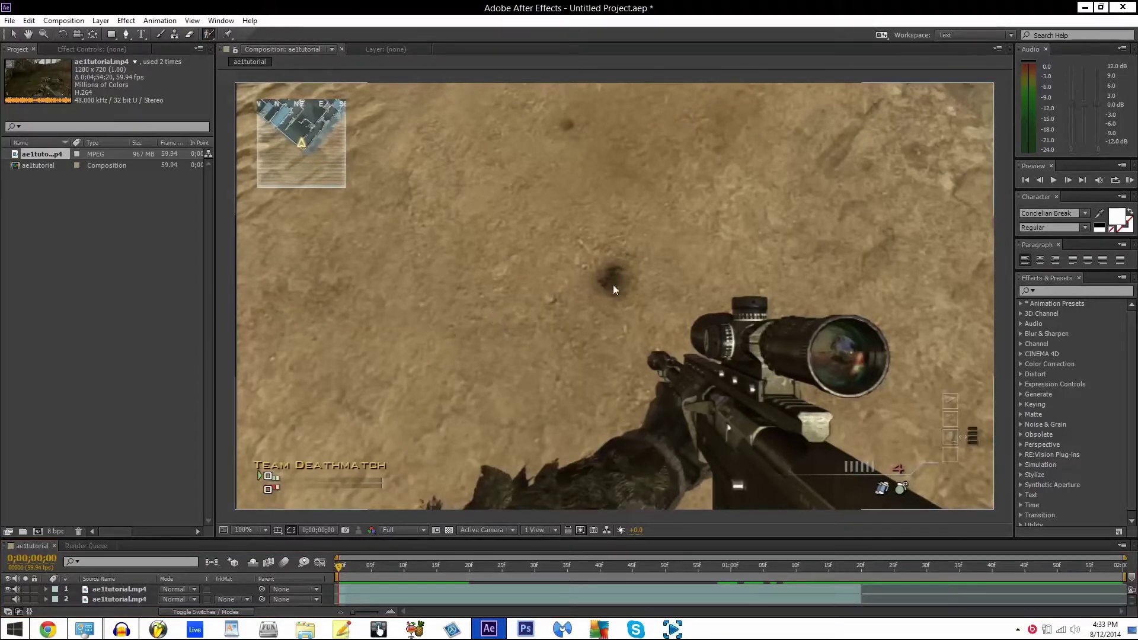
double_click(731, 348)
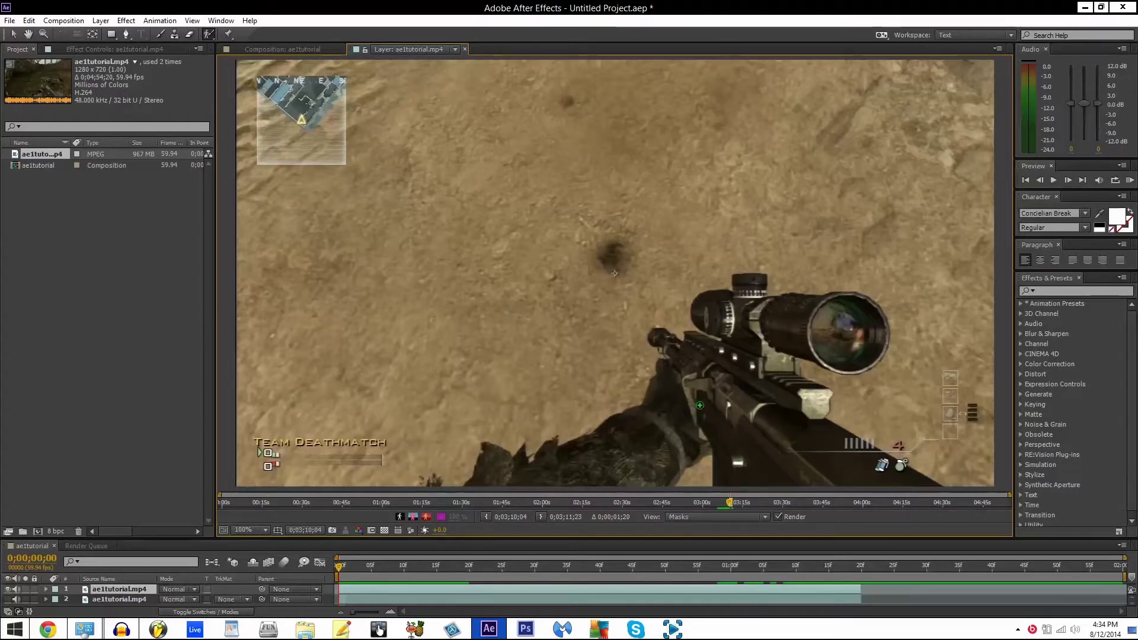
- Paint Roto Brush foreground strokes over the rifle and its scope on the clip's first frame
key("period")
scroll(615, 273, "up", 2)
scroll(614, 267, "down", 5)
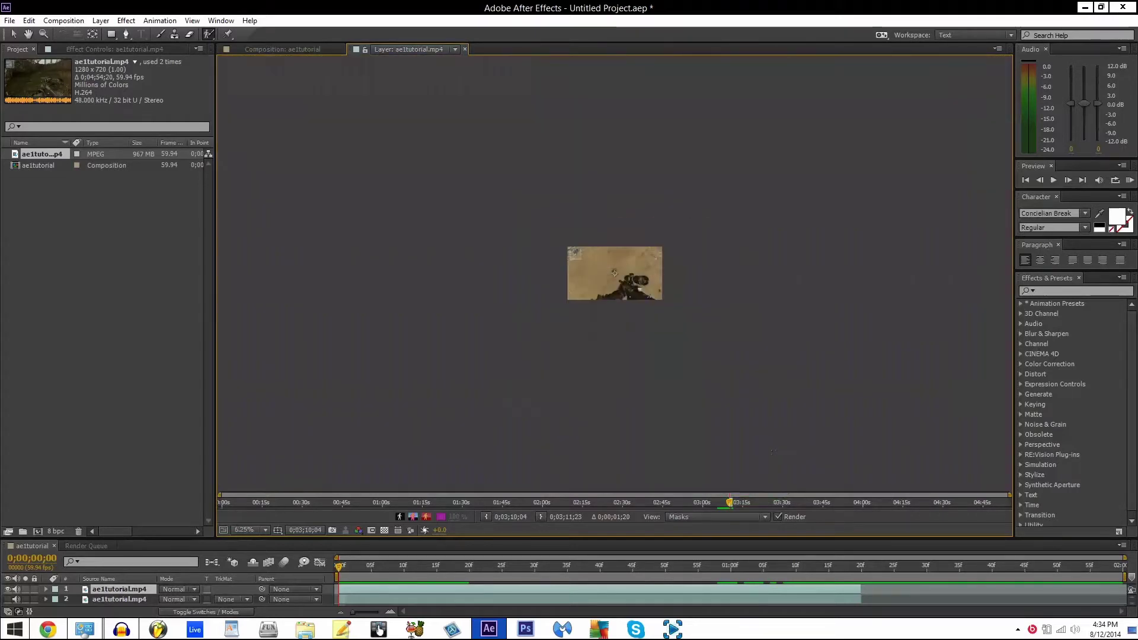
scroll(614, 261, "up", 4)
scroll(829, 469, "down", 2)
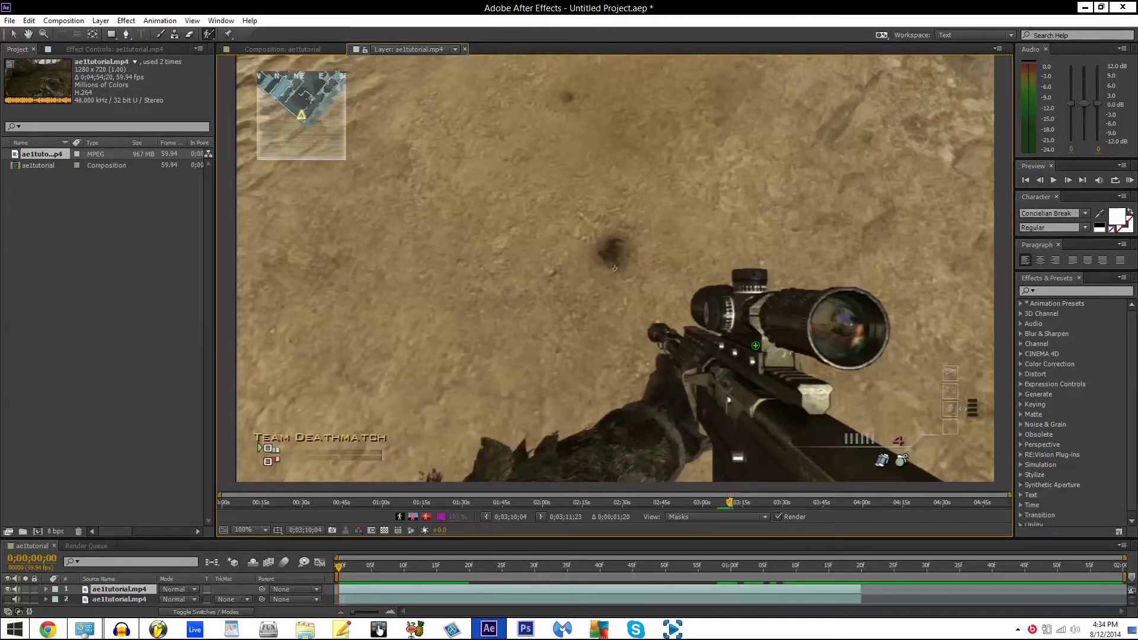
mouse_move(755, 345)
left_mouse_down()
mouse_move(876, 345)
mouse_move(762, 344)
left_mouse_up()
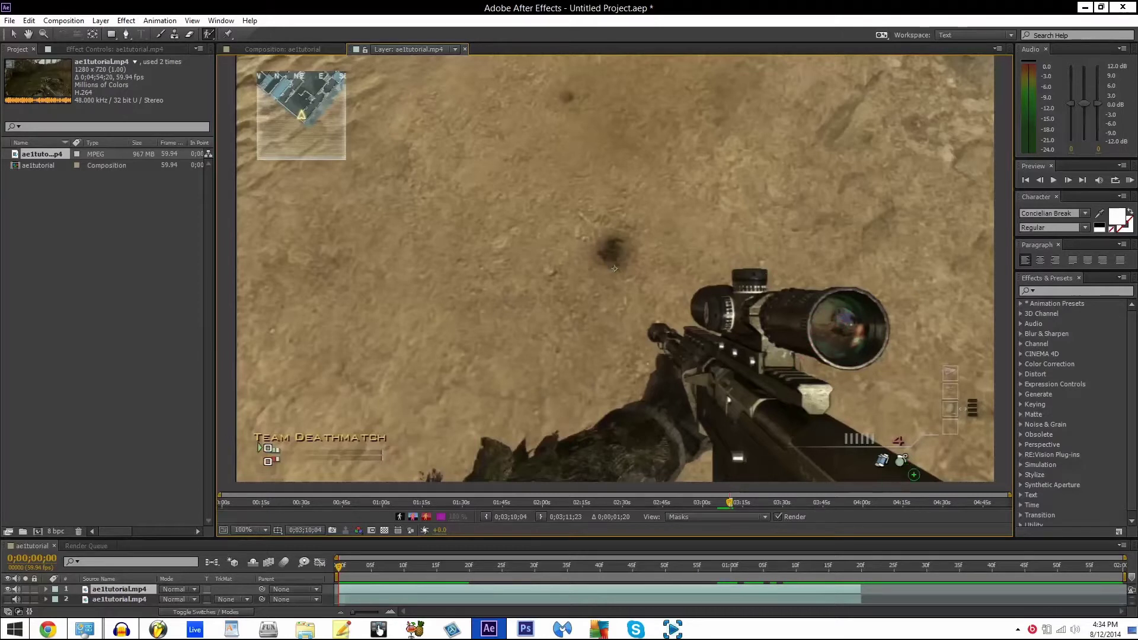
mouse_move(934, 484)
left_mouse_down()
mouse_move(824, 416)
mouse_move(826, 392)
mouse_move(796, 372)
mouse_move(796, 351)
mouse_move(866, 357)
mouse_move(880, 319)
mouse_move(860, 295)
mouse_move(770, 298)
mouse_move(764, 276)
mouse_move(742, 275)
mouse_move(732, 292)
mouse_move(693, 304)
mouse_move(724, 341)
mouse_move(654, 332)
mouse_move(685, 370)
mouse_move(718, 479)
mouse_move(895, 479)
left_mouse_up()
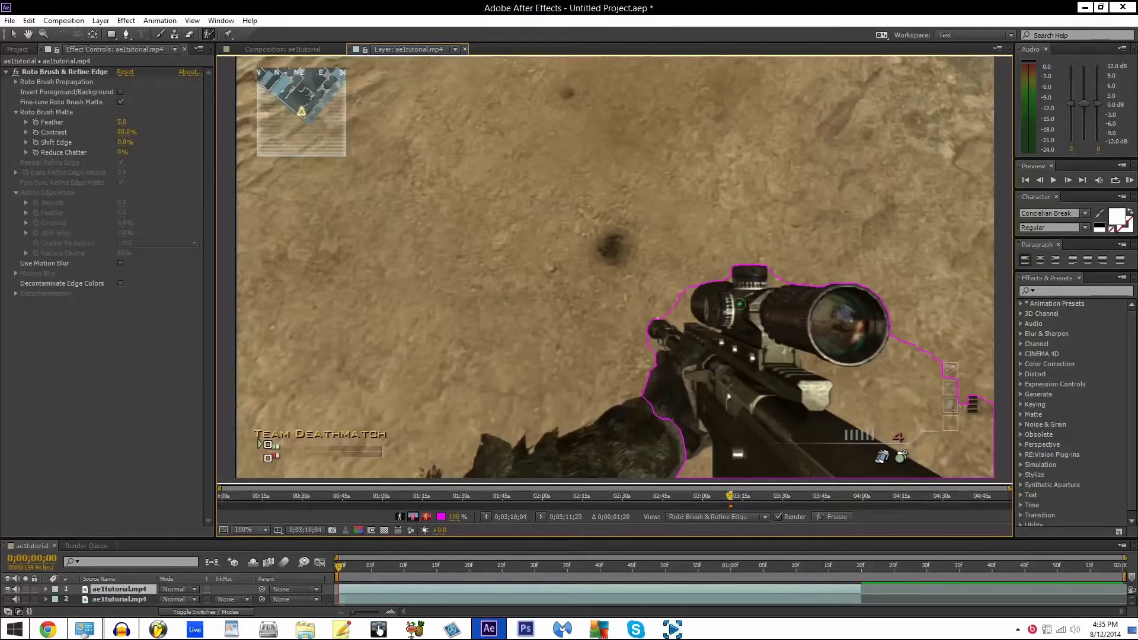
- Subtract the patch of ground between the scope's top turret and its tube from the Roto Brush selection
scroll(839, 279, "up", 3)
scroll(866, 305, "down", 3)
scroll(806, 299, "up", 1)
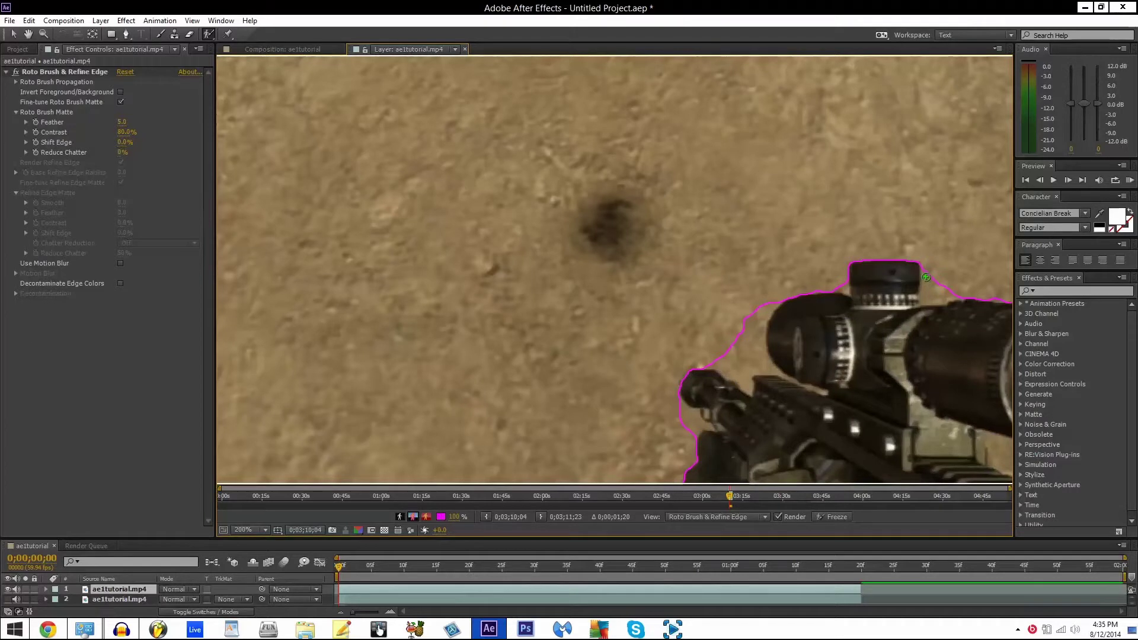
left_click(930, 292, "alt")
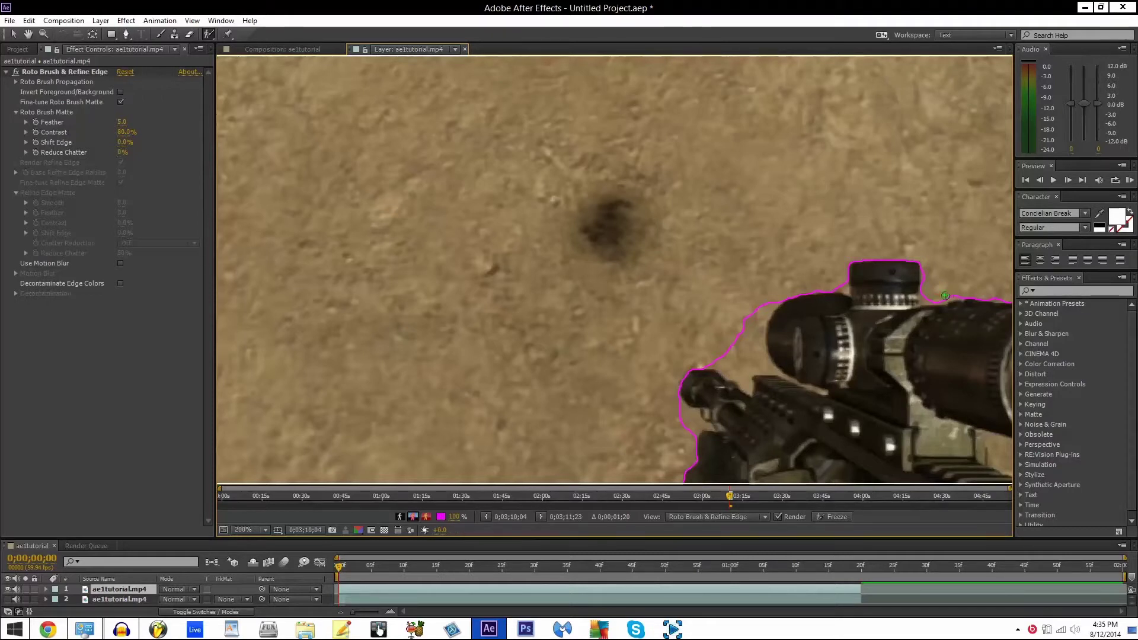
left_click(192, 20)
mouse_move(220, 78)
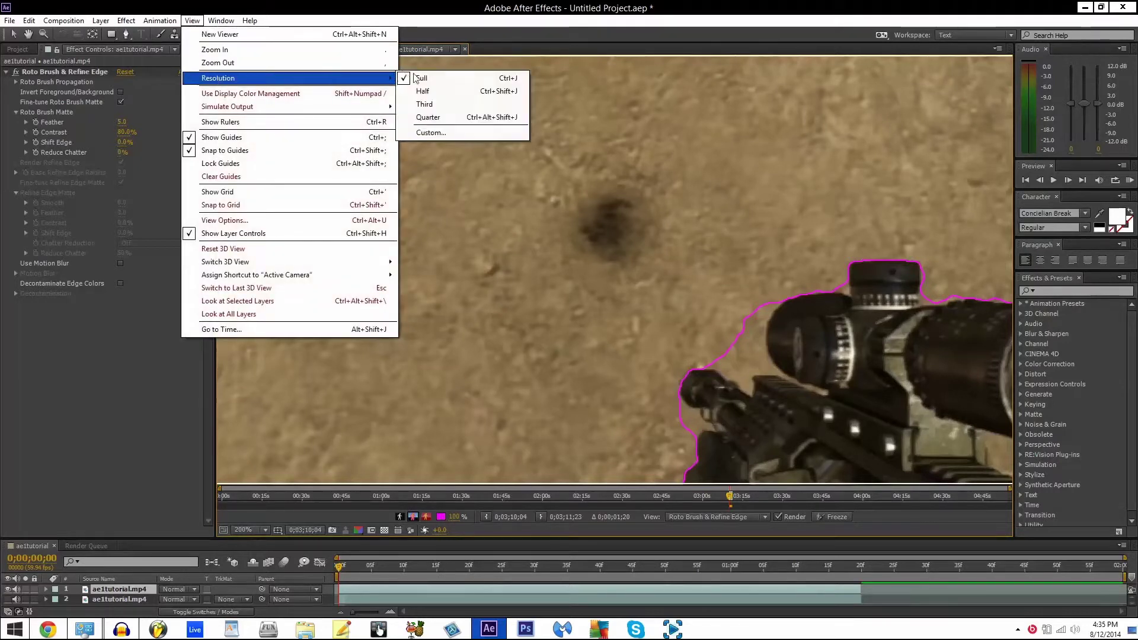
left_click(830, 246)
- Paint Roto Brush background strokes on the ground around the scope's rear end, top turret and tube to tighten the selection edge
mouse_move(820, 237)
left_mouse_down()
mouse_move(836, 255)
mouse_move(843, 231)
left_mouse_up()
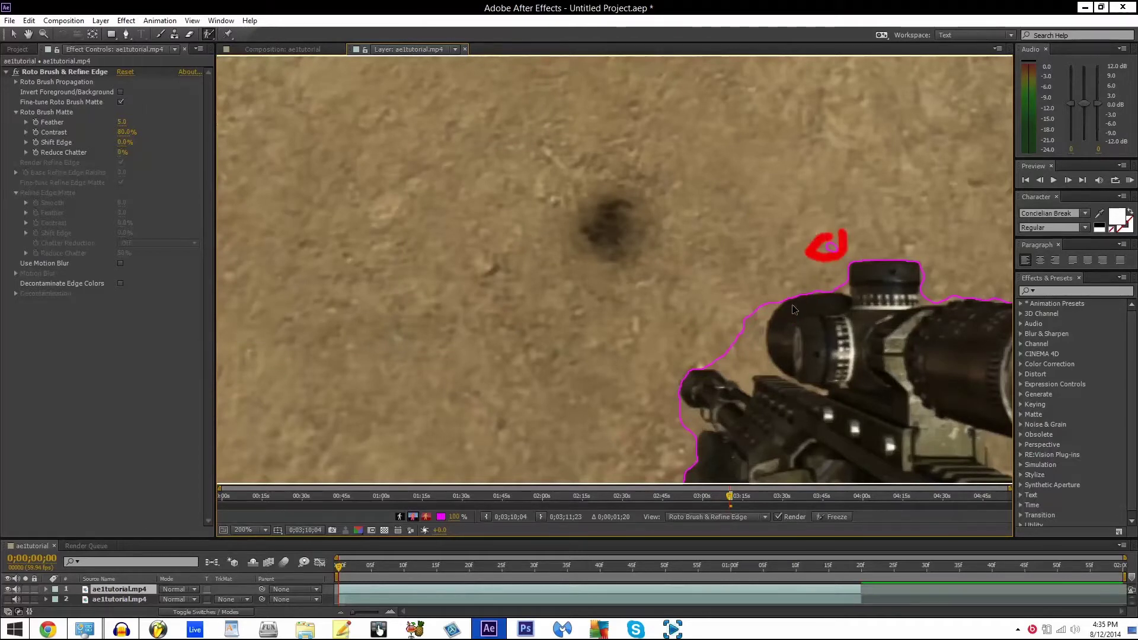
mouse_move(750, 320)
left_mouse_down()
mouse_move(745, 391)
mouse_move(712, 365)
mouse_move(727, 347)
mouse_move(729, 364)
mouse_move(720, 358)
mouse_move(765, 301)
left_mouse_up()
mouse_move(752, 339)
left_mouse_down()
mouse_move(769, 367)
mouse_move(755, 324)
mouse_move(768, 294)
mouse_move(766, 364)
left_mouse_up()
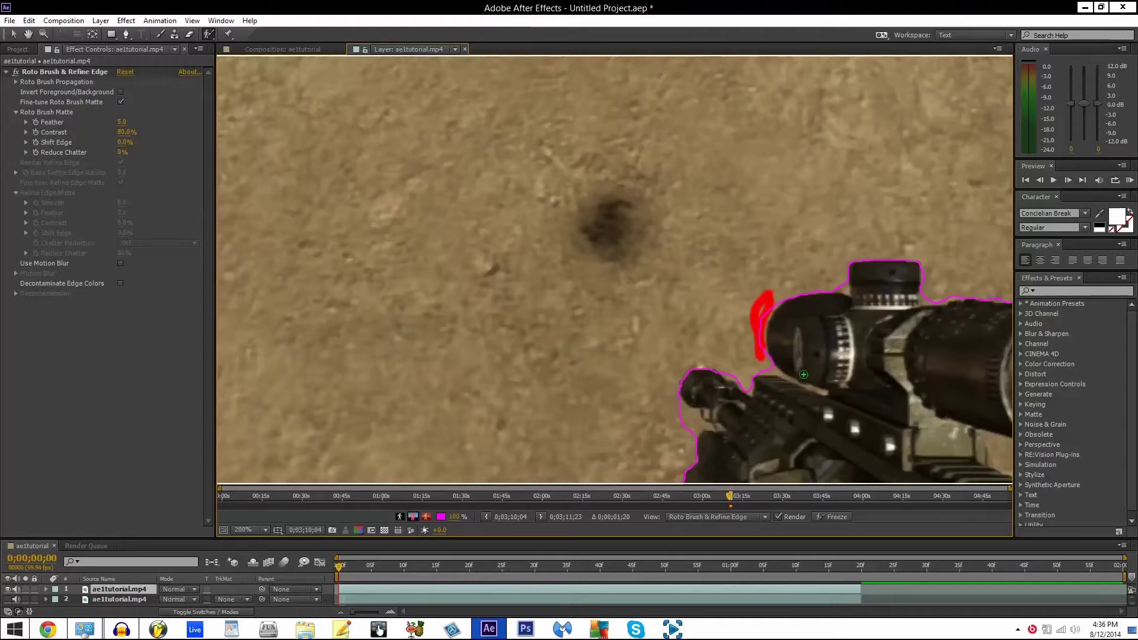
left_click_drag(838, 286, 847, 290)
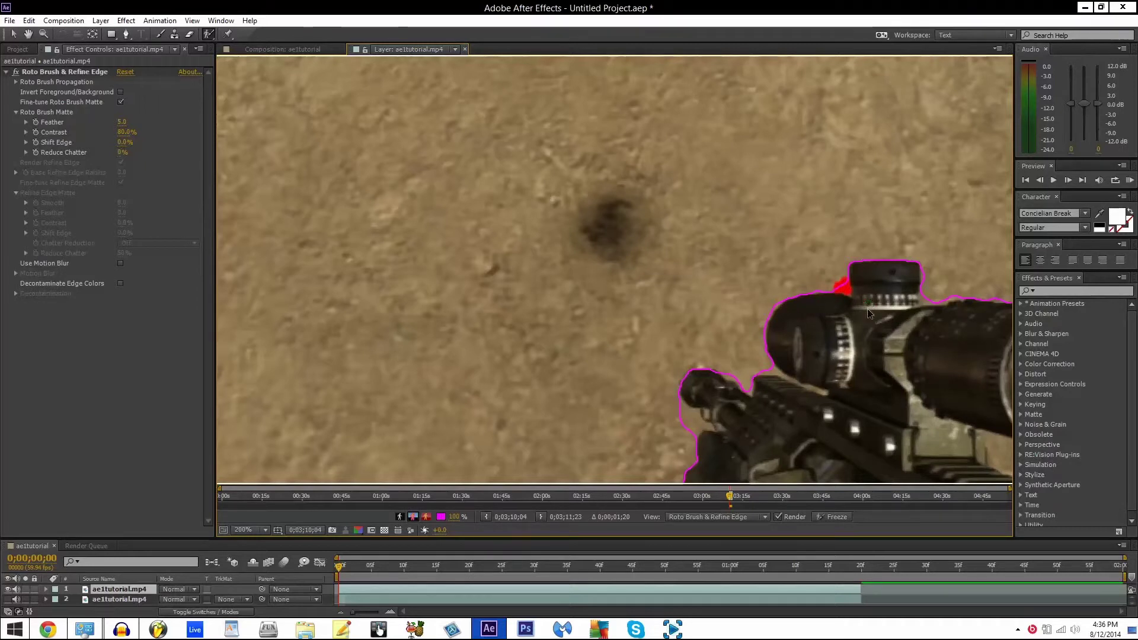
mouse_move(923, 265)
left_mouse_down()
mouse_move(925, 301)
mouse_move(1006, 299)
left_mouse_up()
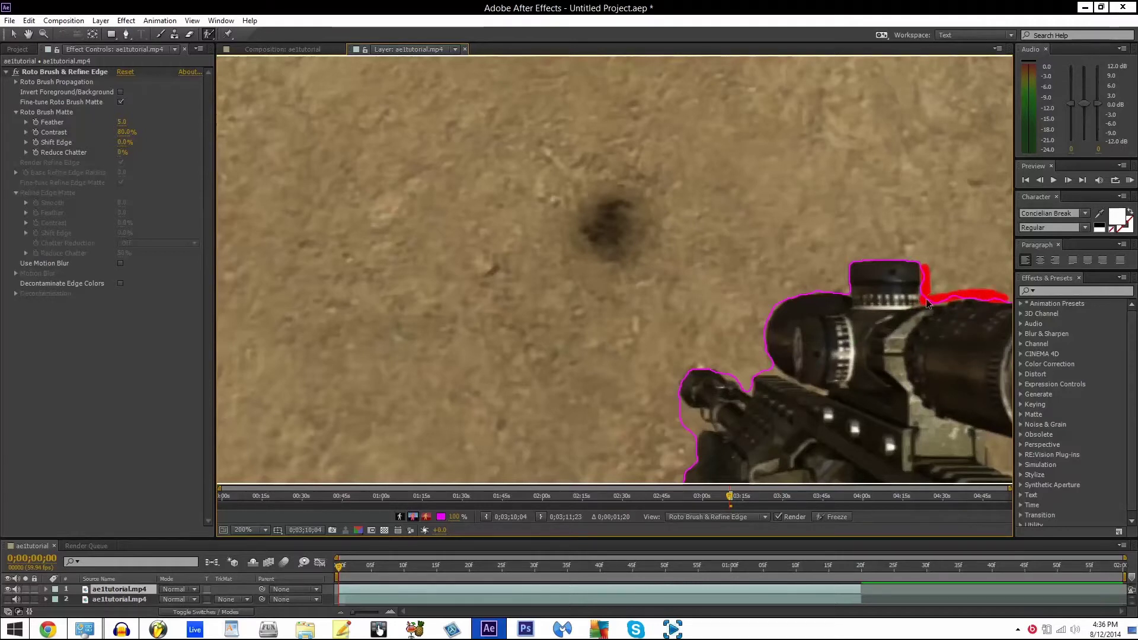
- Refine the Roto Brush edge around the scope turret, barrel and muzzle with foreground and background strokes
left_click_drag(947, 301, 928, 302)
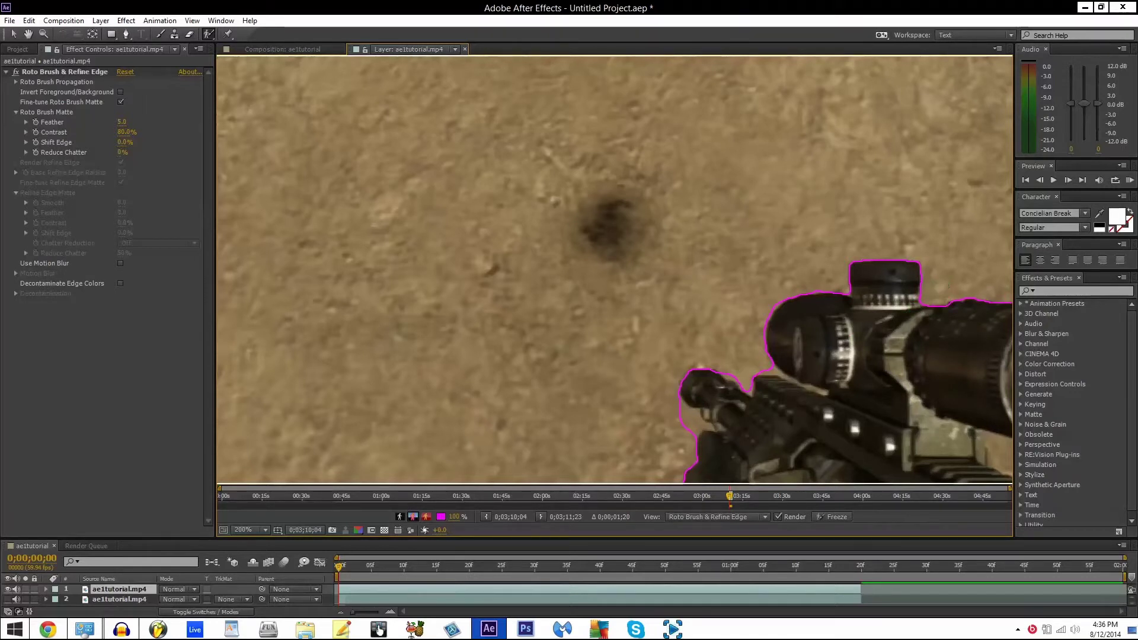
mouse_move(762, 368)
left_mouse_down()
mouse_move(749, 396)
mouse_move(720, 370)
left_mouse_up()
left_click_drag(729, 387, 750, 402)
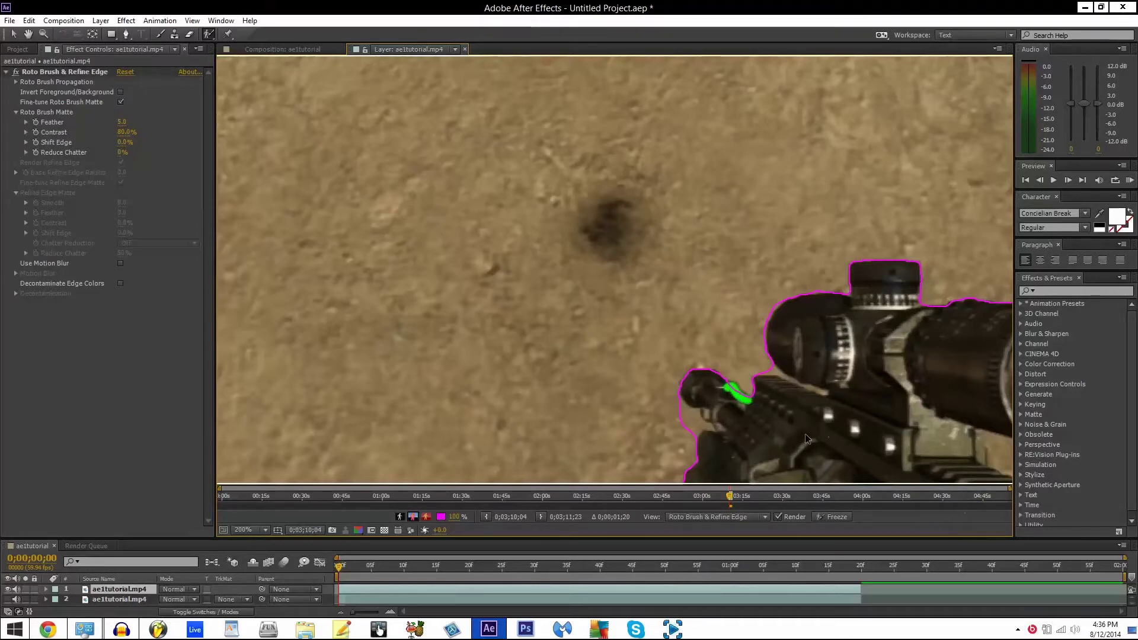
left_click_drag(676, 396, 707, 428)
left_click_drag(700, 448, 713, 437)
left_click_drag(703, 439, 708, 436)
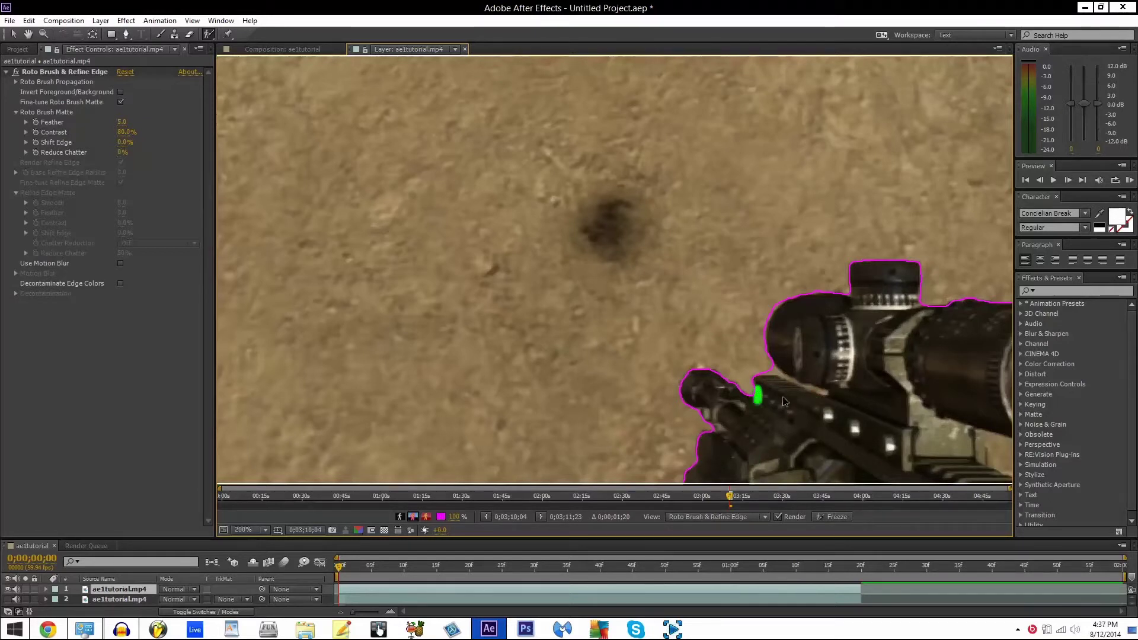
- Subtract the sliver of ground between the scope's narrow end and the rifle's top rail from the Roto Brush selection
right_click(774, 378)
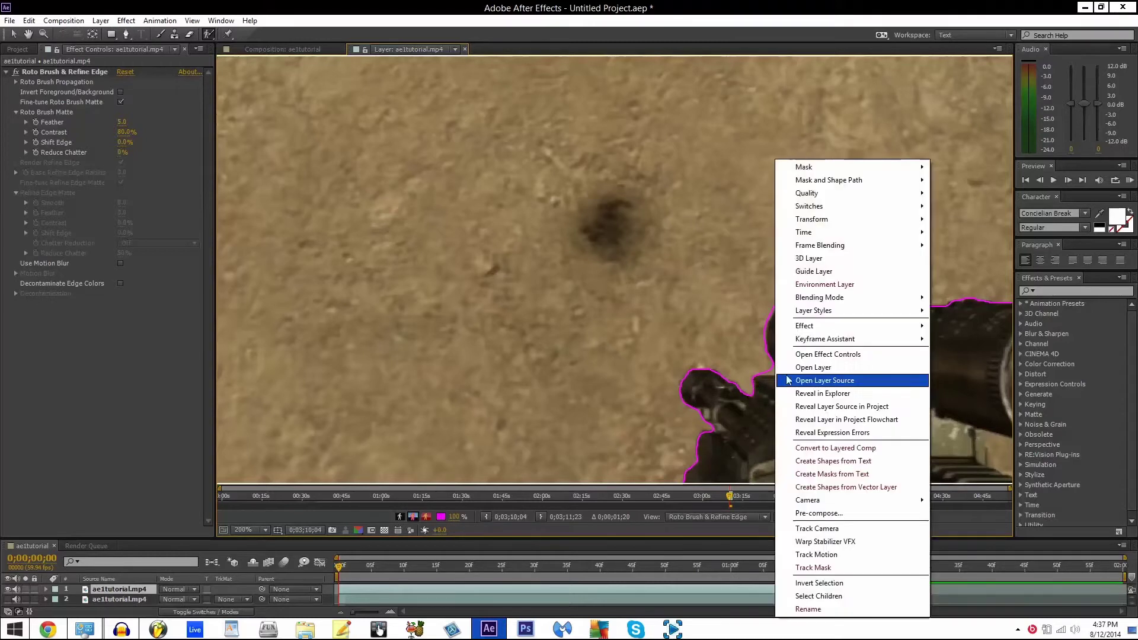
left_click(751, 354)
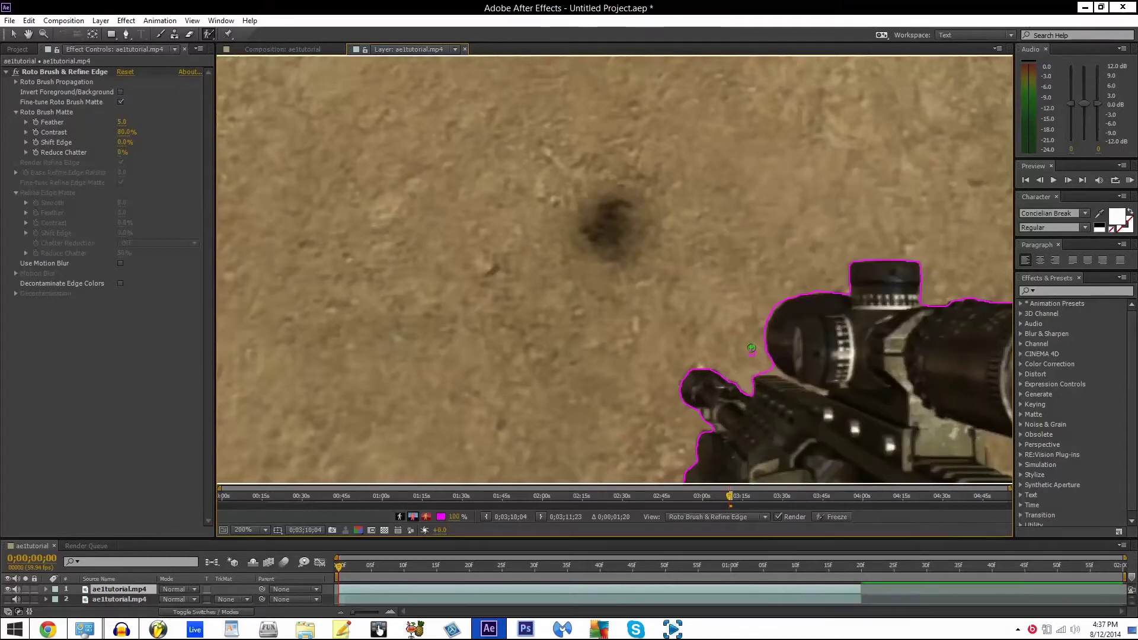
left_click(750, 354, "alt")
left_click_drag(770, 370, 785, 378)
scroll(864, 400, "down", 4)
scroll(847, 401, "up", 5)
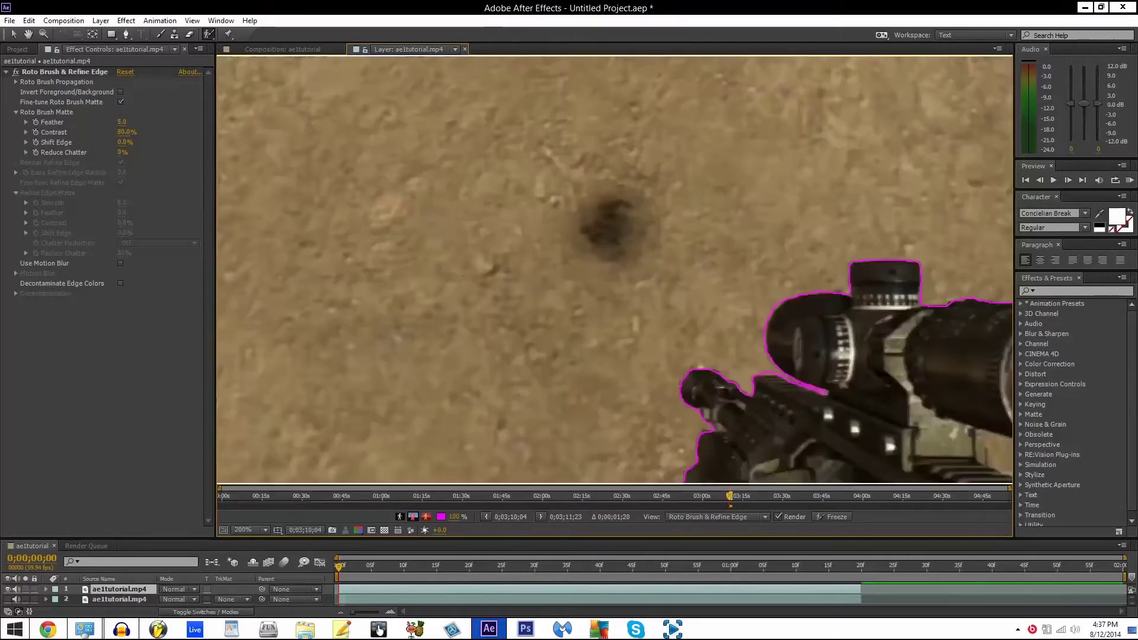
- Subtract the ground beside the stock below the scope lens and the patch of ground between the glove and the rifle
scroll(831, 401, "down", 6)
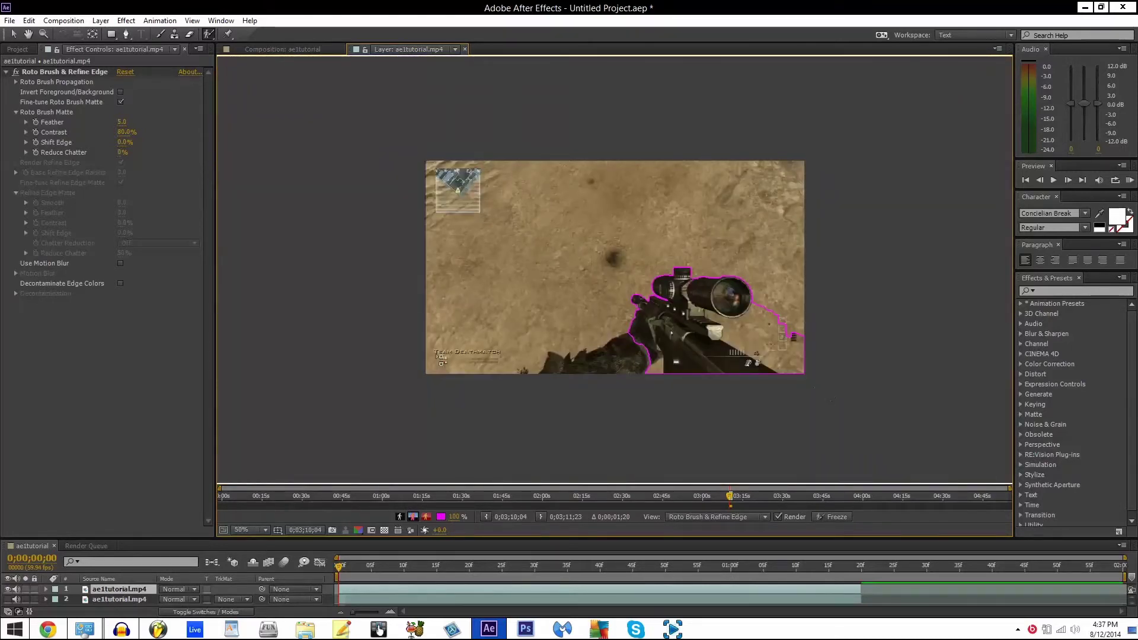
mouse_move(750, 310)
left_mouse_down()
mouse_move(740, 327)
mouse_move(785, 372)
left_mouse_up()
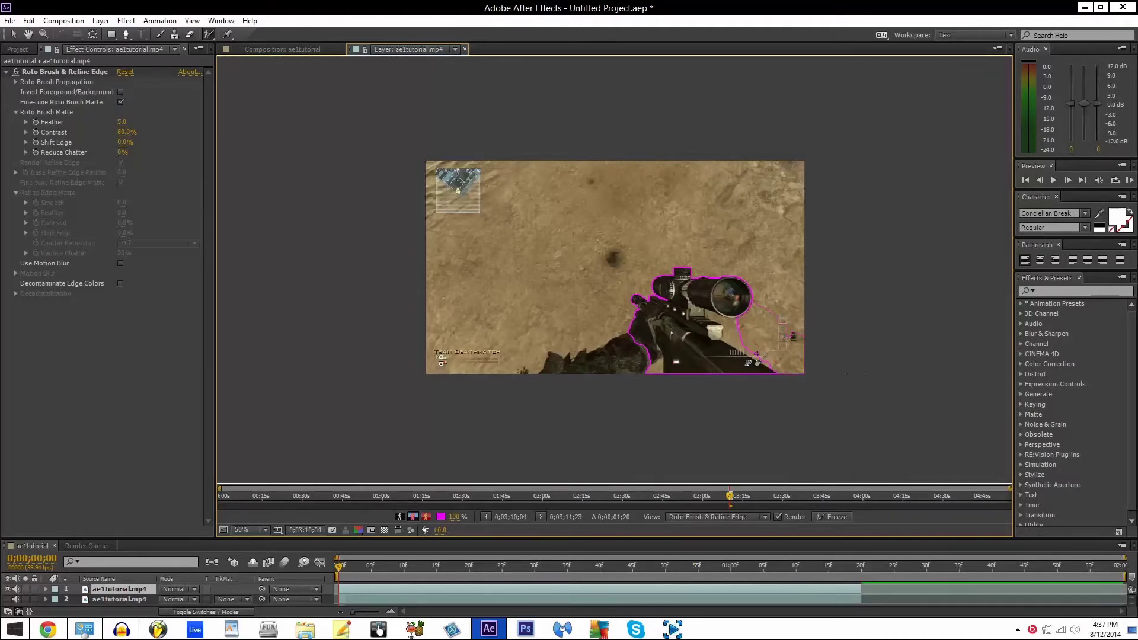
scroll(805, 374, "down", 1)
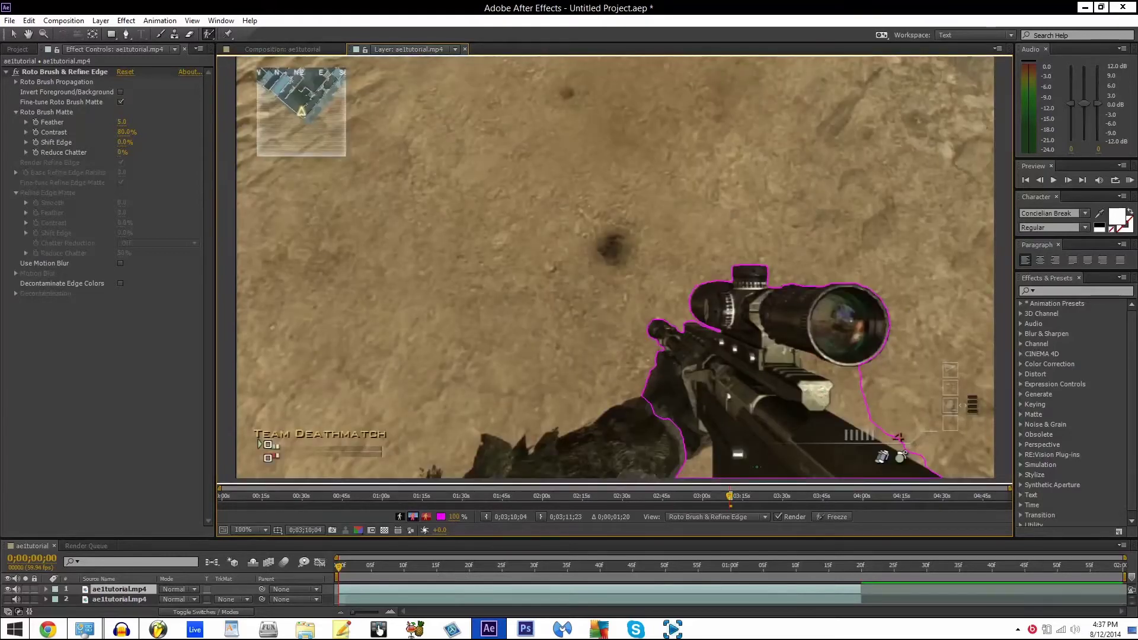
left_click_drag(688, 460, 705, 457)
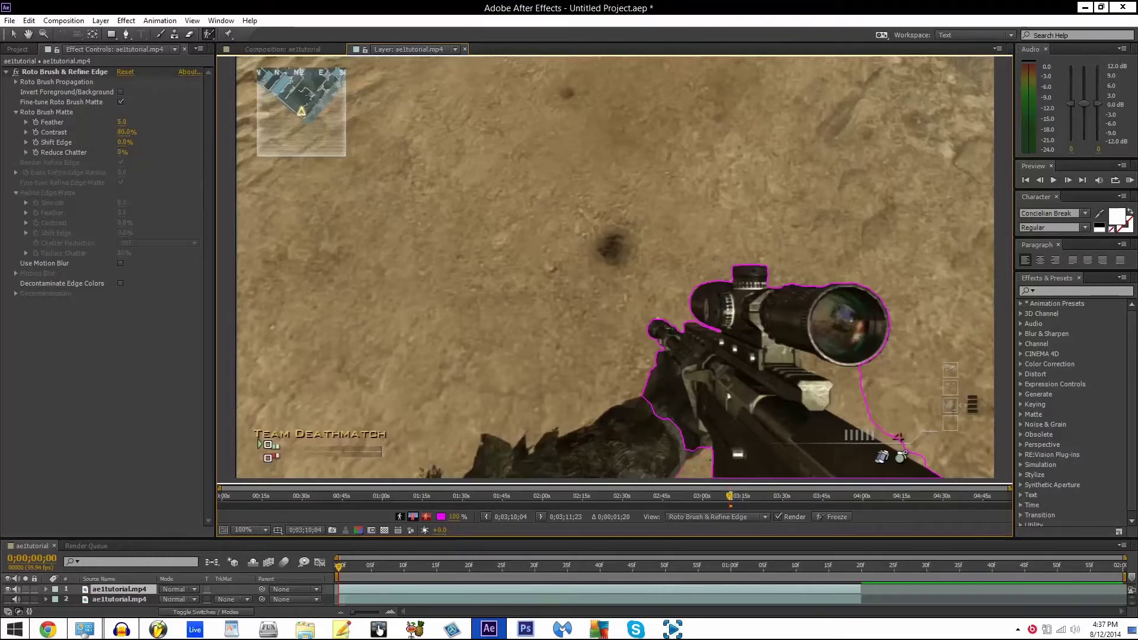
- Subtract the gloved hand from the selection with Roto Brush background strokes along the rifle's edge
key("period")
key("comma")
scroll(773, 392, "up", 2)
scroll(806, 421, "down", 1)
left_click_drag(812, 425, 617, 228)
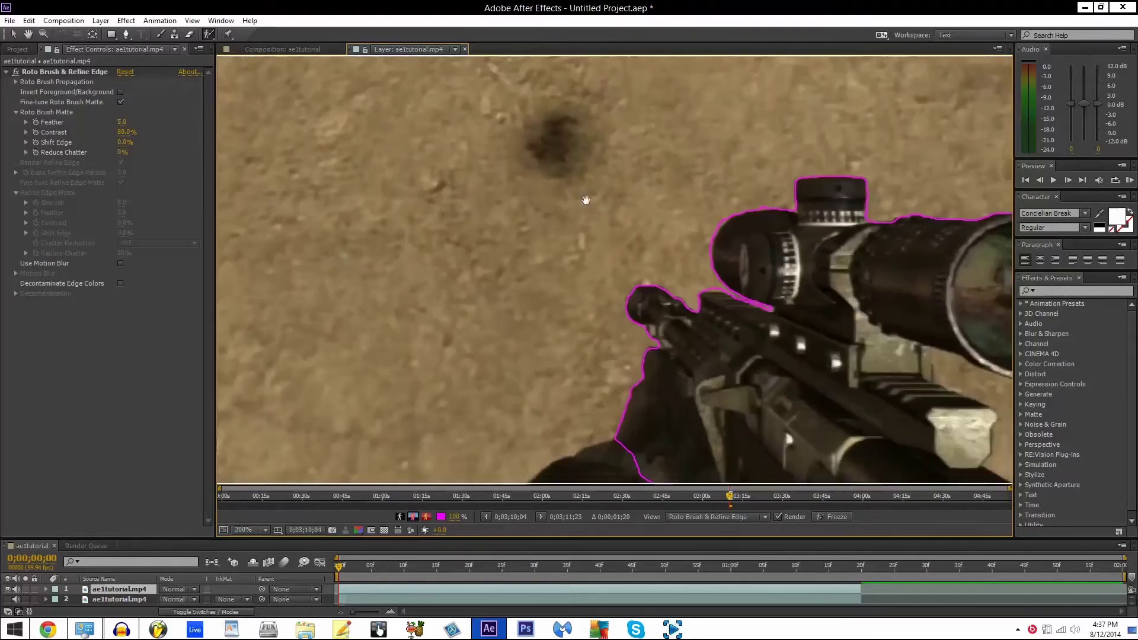
left_click_drag(725, 358, 718, 299)
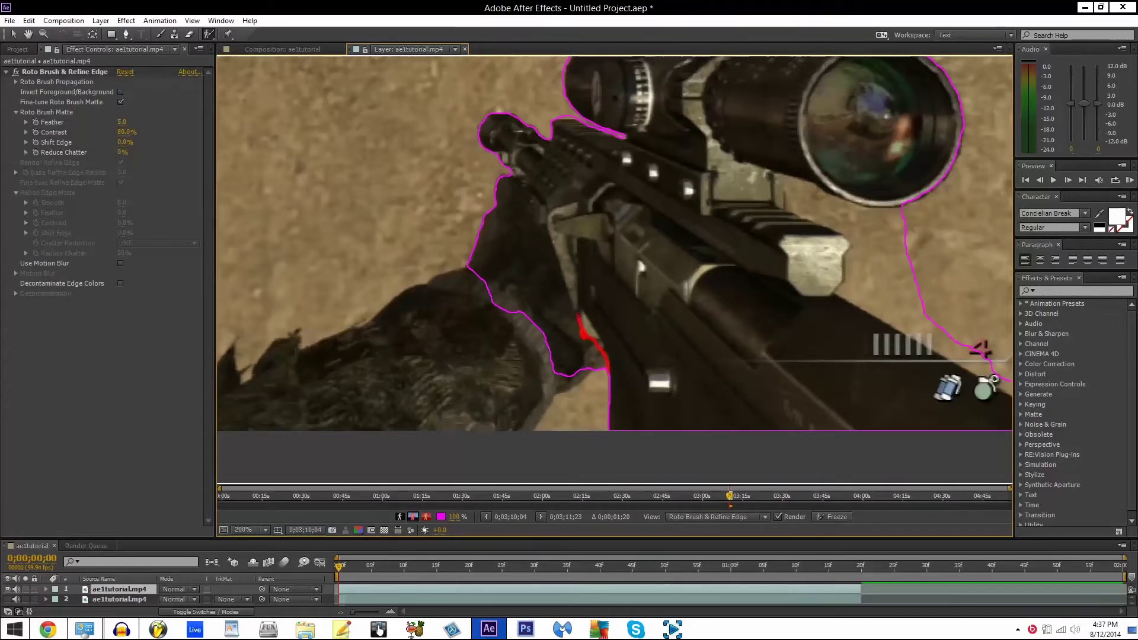
left_click_drag(575, 310, 569, 293)
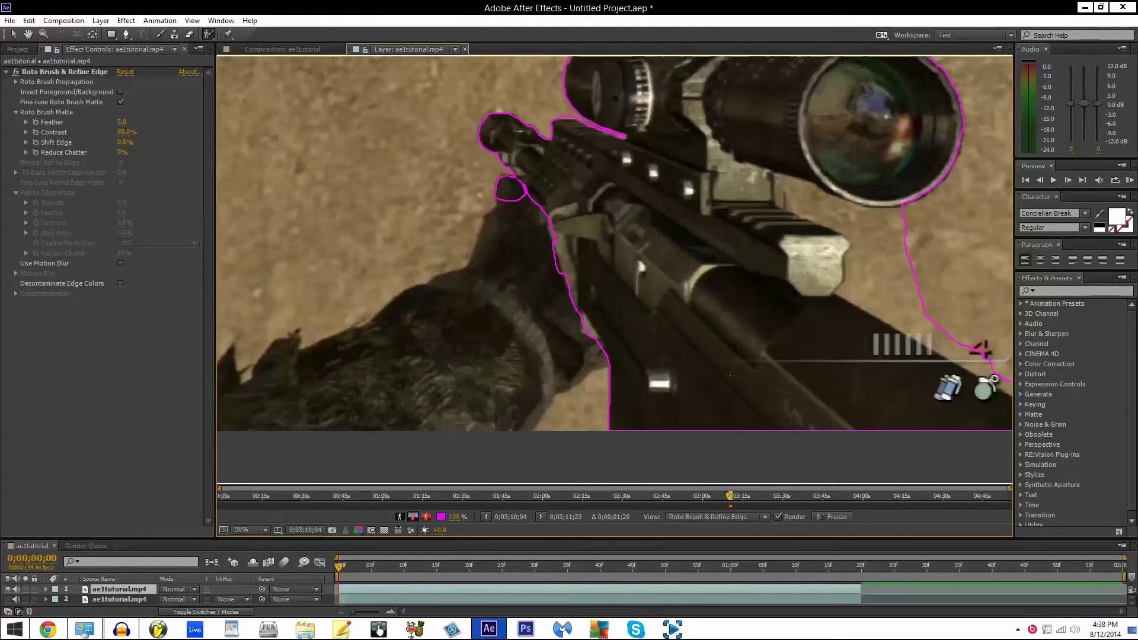
- Subtract the leftover glove patches below the muzzle from the selection and undo the extra foreground stroke at the rifle's edge
scroll(624, 346, "down", 2)
scroll(624, 346, "up", 1)
scroll(612, 269, "up", 1)
mouse_move(522, 196)
left_mouse_down()
mouse_move(501, 181)
mouse_move(513, 202)
mouse_move(500, 210)
mouse_move(487, 166)
left_mouse_up()
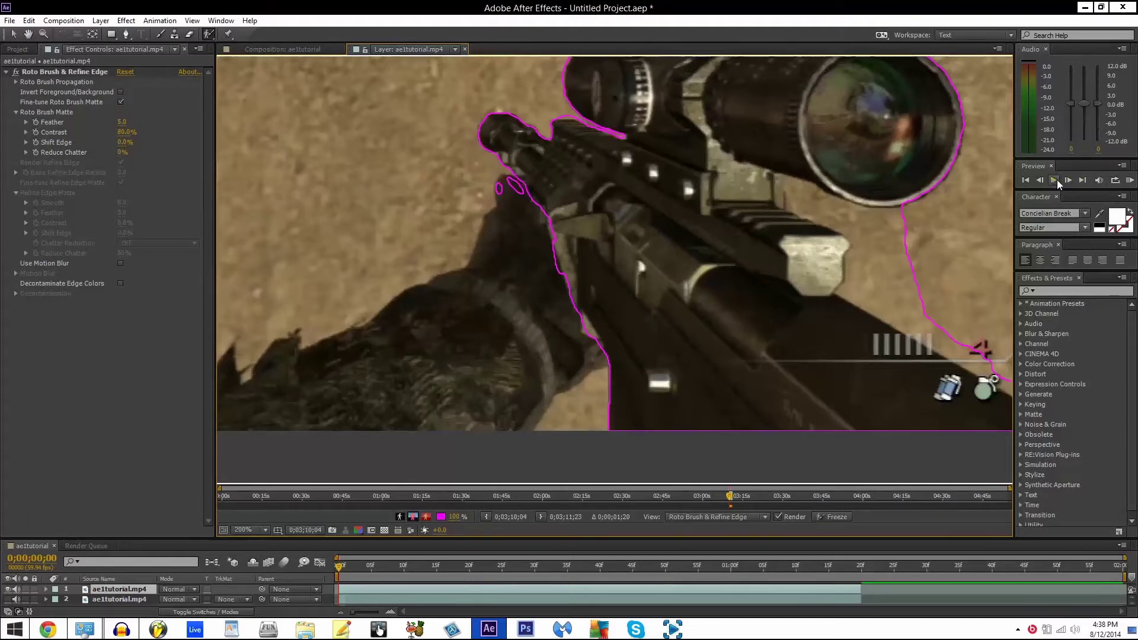
left_click_drag(500, 206, 487, 170)
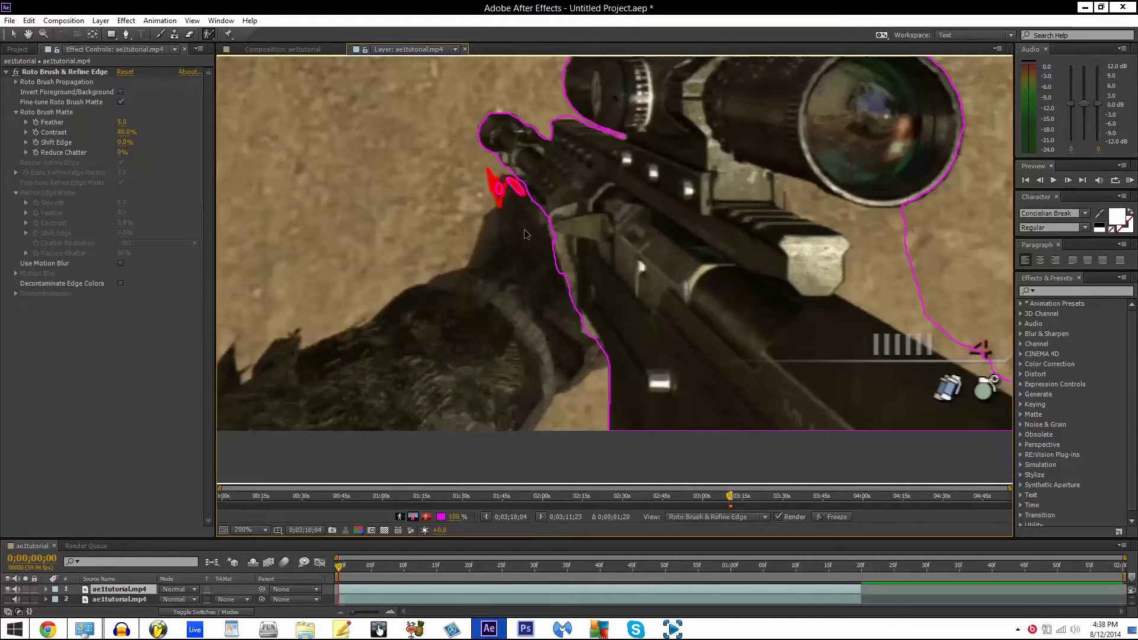
key("ctrl+z")
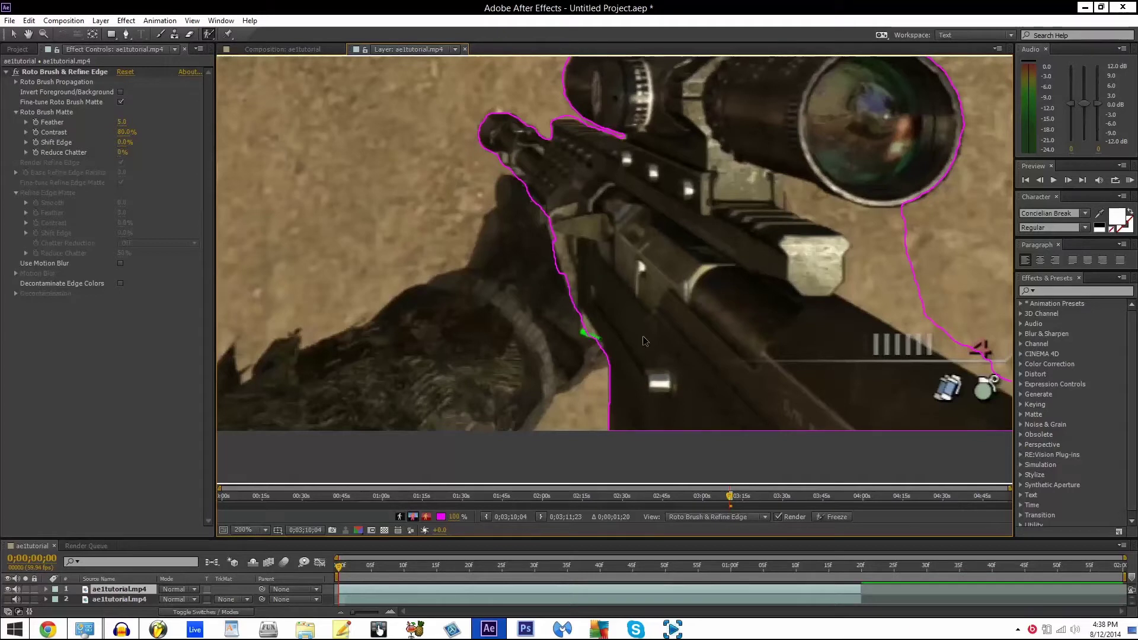
key("ctrl+z")
scroll(712, 213, "down", 2)
scroll(789, 264, "up", 1)
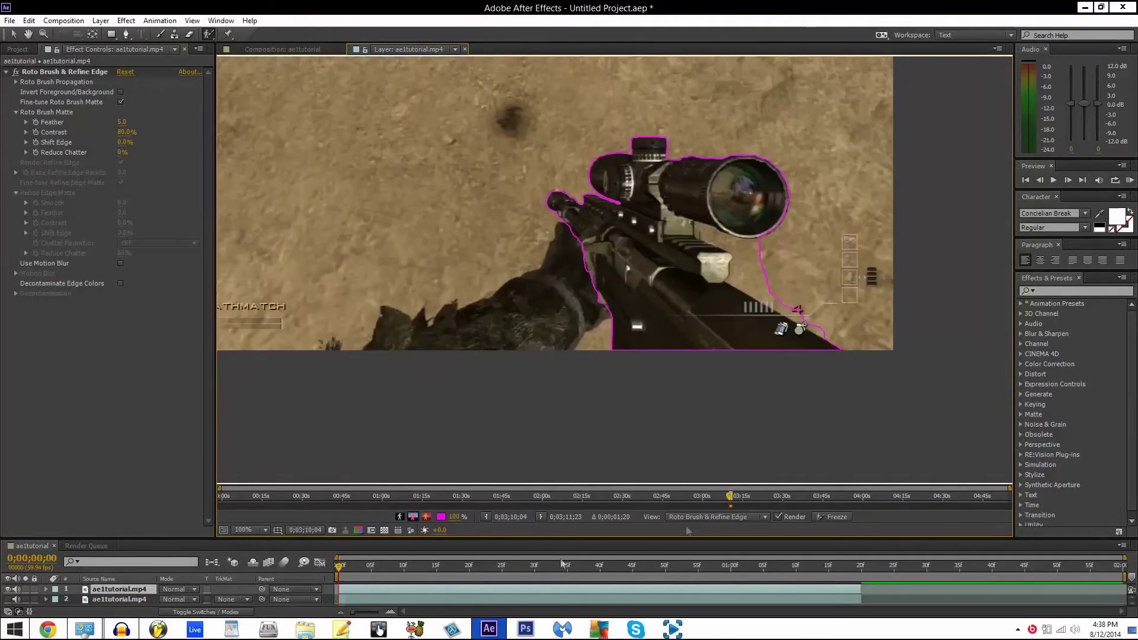
scroll(828, 422, "up", 1)
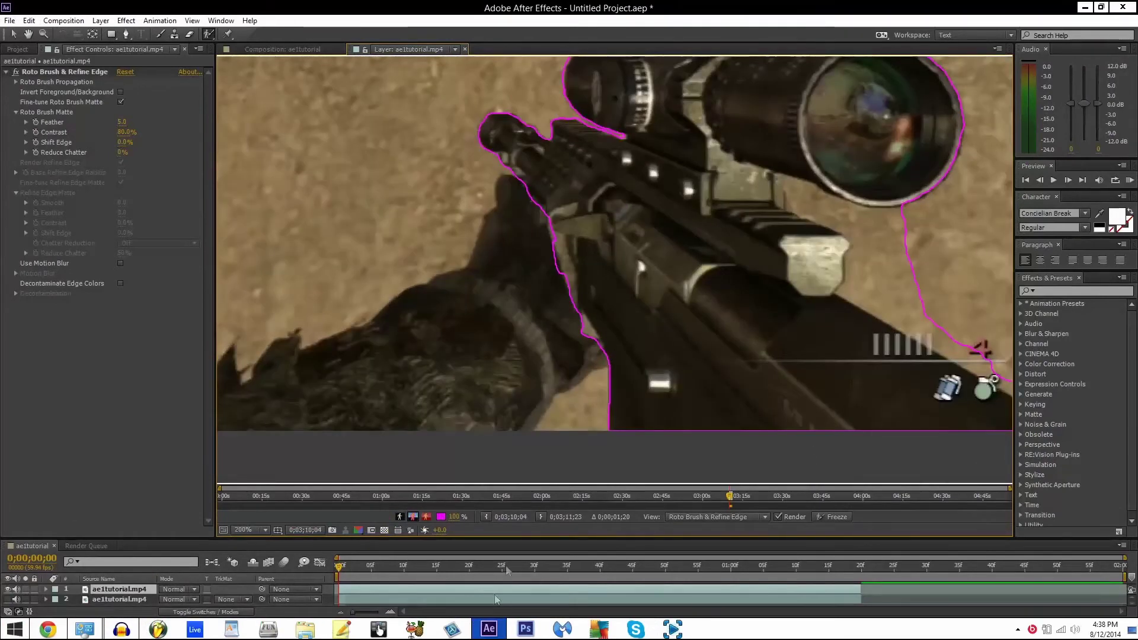
- Subtract the ground beneath the scope lens, around the rail's end and above the stock using a larger Roto Brush
right_click(895, 244)
left_click(871, 241)
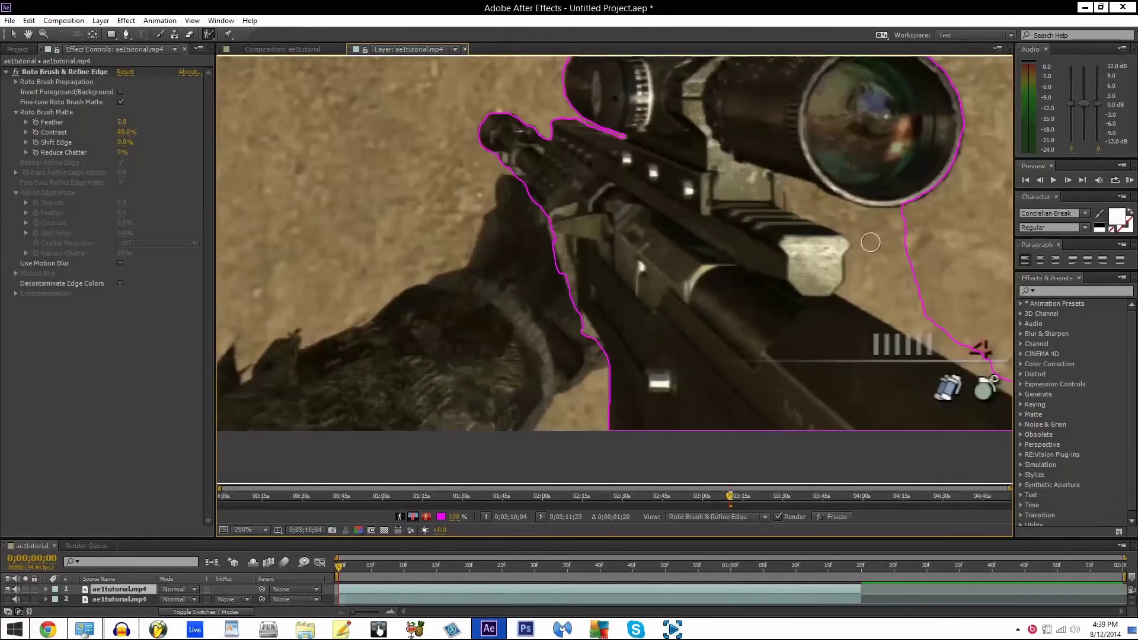
mouse_move(917, 214)
left_mouse_down()
mouse_move(845, 213)
mouse_move(793, 189)
mouse_move(863, 236)
mouse_move(850, 284)
mouse_move(1005, 377)
left_mouse_up()
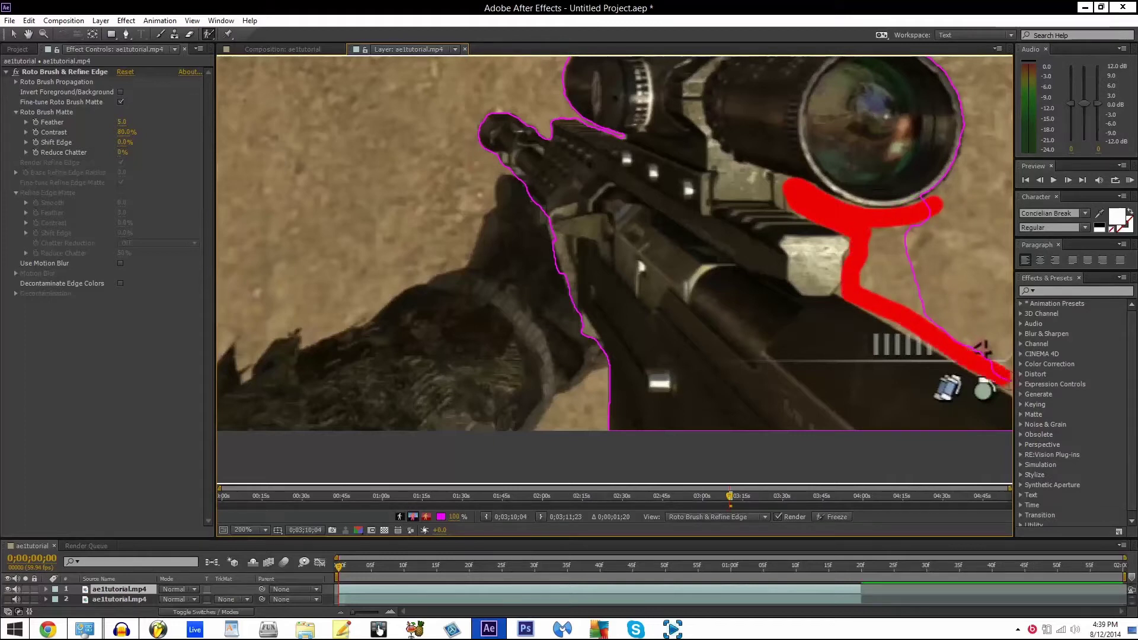
mouse_move(793, 166)
left_mouse_down()
mouse_move(847, 191)
mouse_move(778, 219)
left_mouse_up()
mouse_move(557, 217)
left_mouse_down()
mouse_move(556, 243)
mouse_move(551, 211)
left_mouse_up()
right_click(797, 277)
right_click(971, 260)
left_click(904, 248)
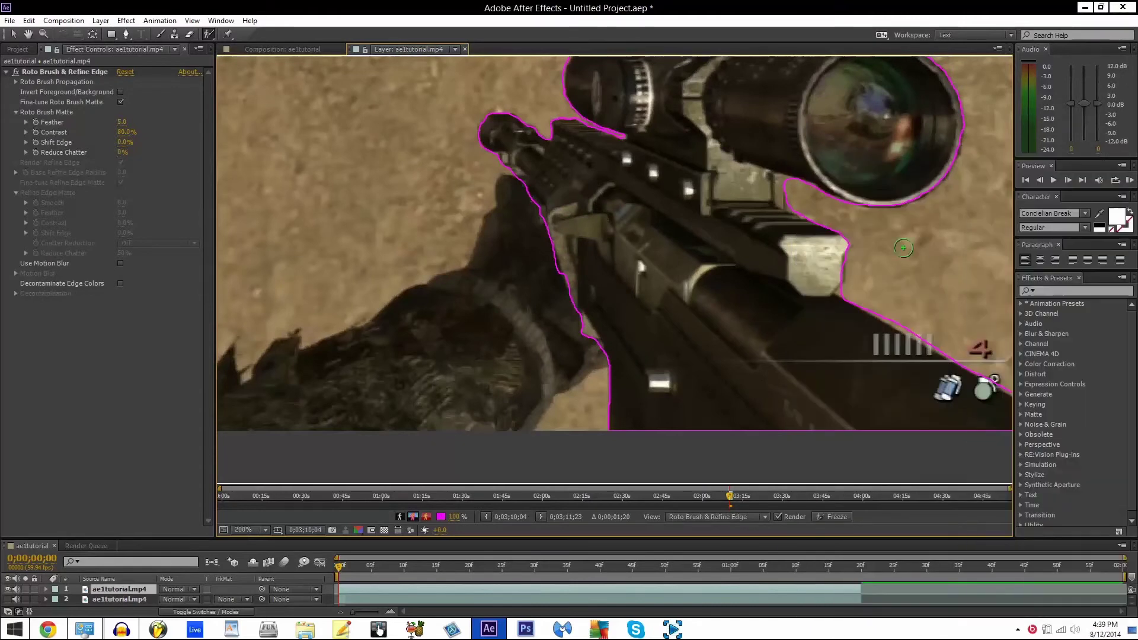
- Tighten the Roto Brush selection along the stock's upper edge down to the frame's lower border
left_click(843, 293, "alt")
mouse_move(855, 301)
left_mouse_down()
mouse_move(1000, 381)
mouse_move(776, 299)
mouse_move(975, 416)
left_mouse_up()
left_click_drag(901, 387, 969, 418)
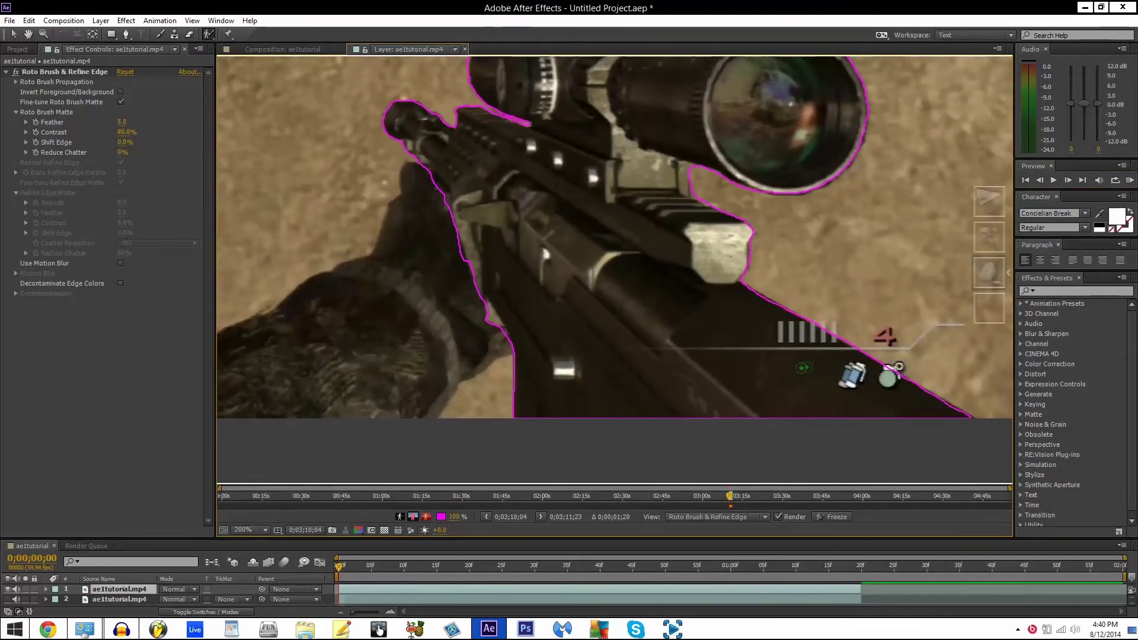
- Refine the selection edge under the scope tube and around the scope mount and rail with a smaller Roto Brush
scroll(983, 272, "up", 1)
left_click_drag(983, 272, 867, 449)
left_click_drag(636, 225, 635, 333)
right_click(659, 333)
left_click(849, 281)
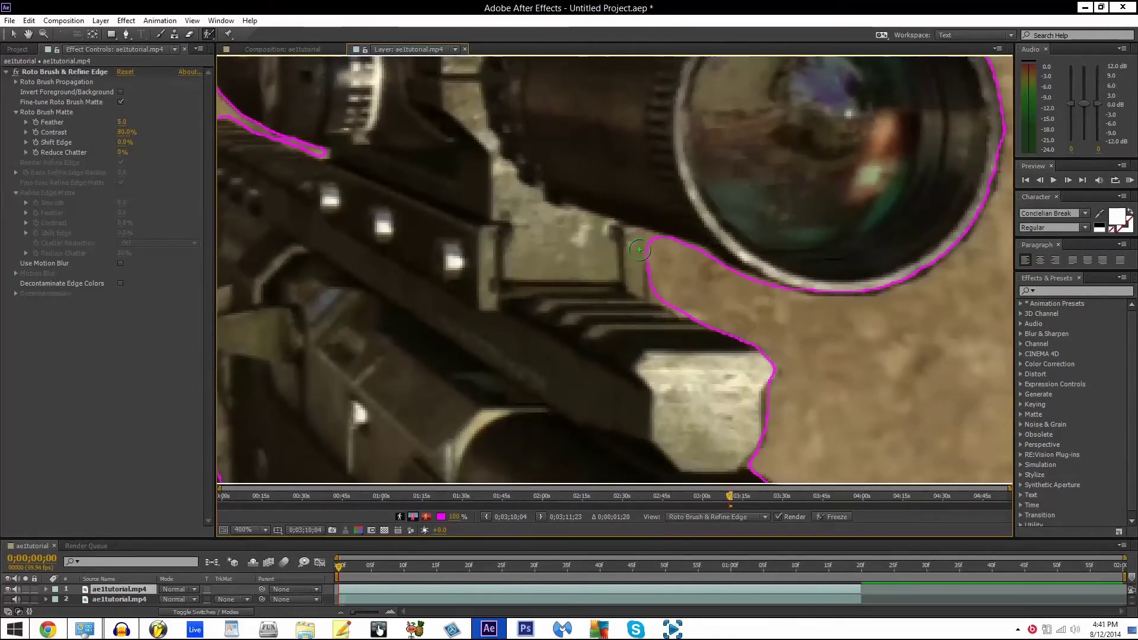
left_click_drag(650, 236, 719, 262)
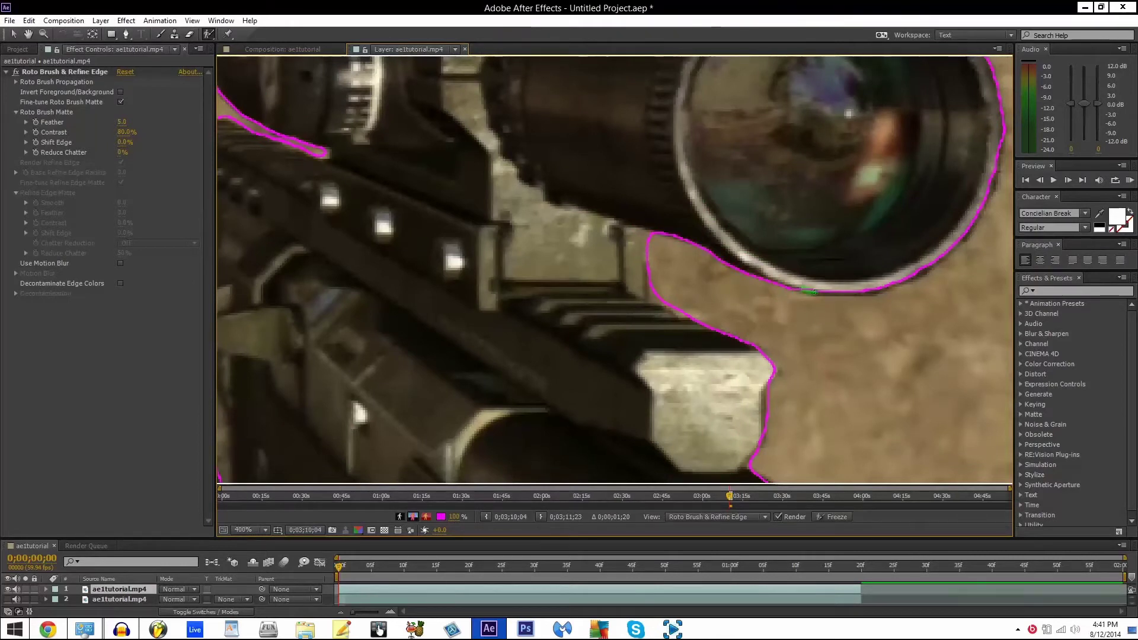
left_click_drag(654, 277, 709, 323)
- Advance the clip to 0;00;00;02 and touch up the propagated Roto Brush edge below the scope
scroll(616, 268, "down", 4)
left_click_drag(616, 268, 630, 294)
left_click(1068, 180)
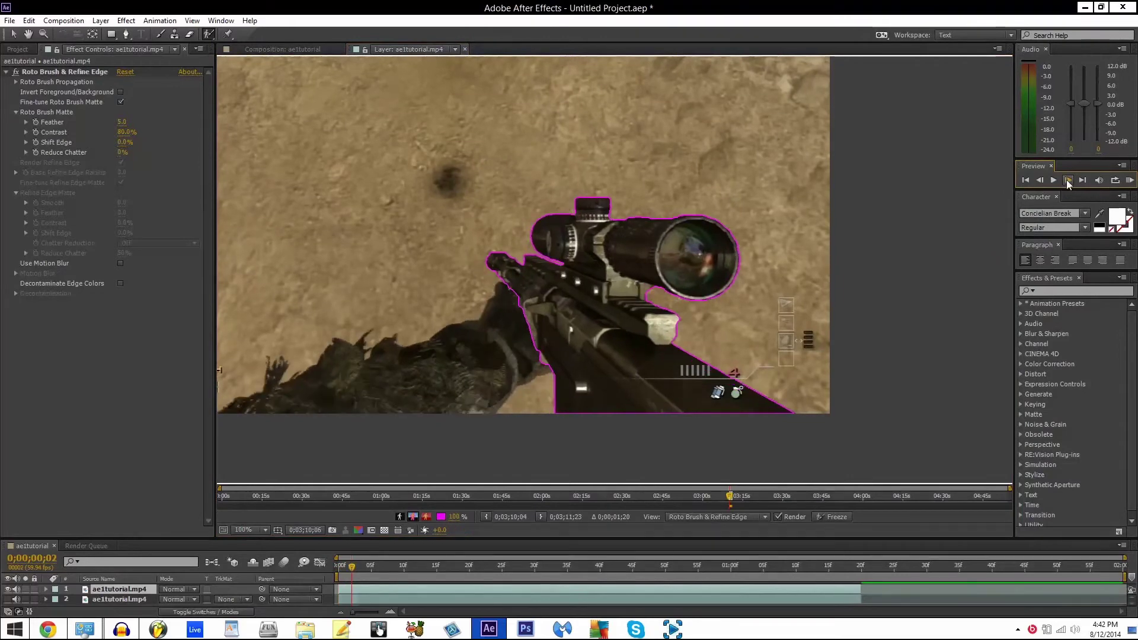
scroll(761, 346, "up", 2)
mouse_move(742, 329)
left_mouse_down()
mouse_move(752, 349)
mouse_move(730, 393)
left_mouse_up()
scroll(782, 344, "down", 1)
scroll(781, 343, "down", 1)
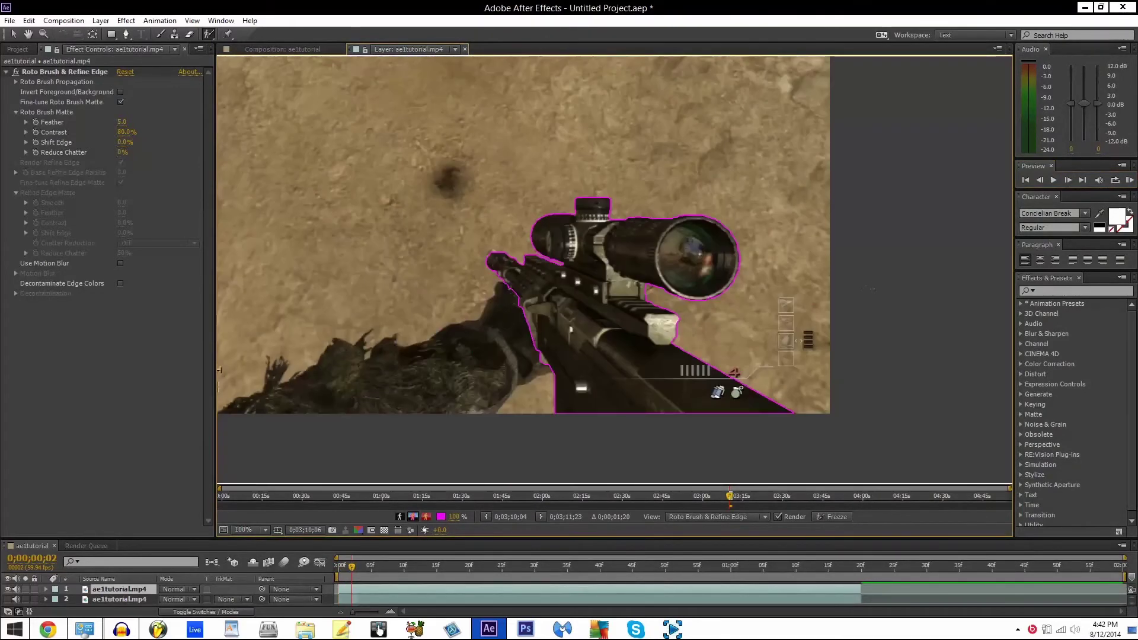
- Advance frame by frame to 0;00;00;05 to propagate the rifle selection, checking its edge up close
left_click(1067, 180)
key("period")
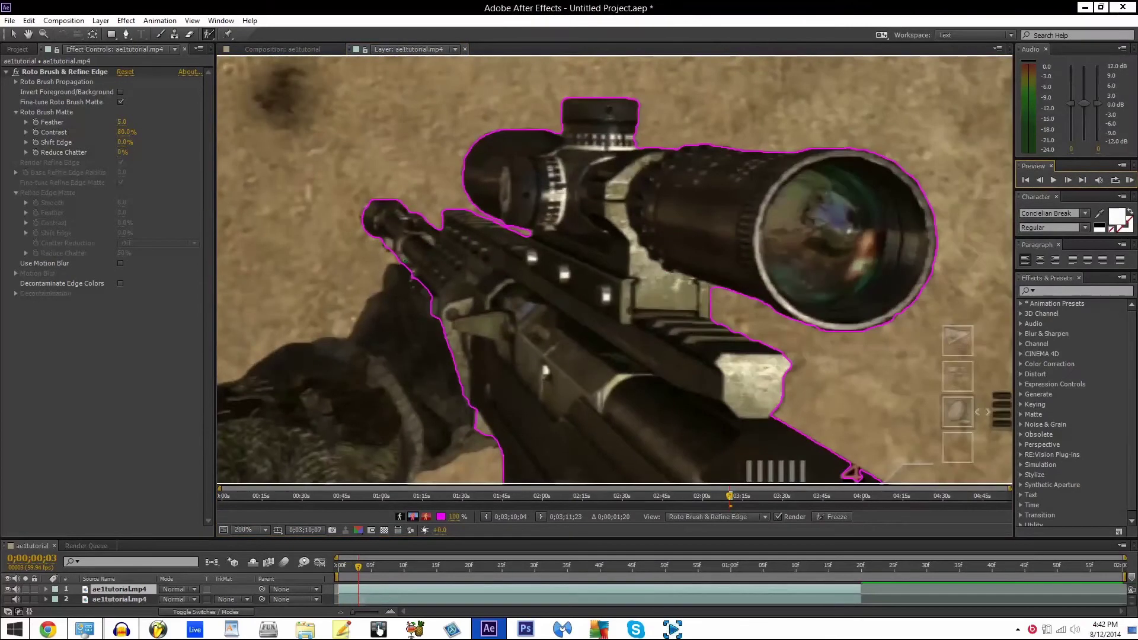
left_click(1067, 180)
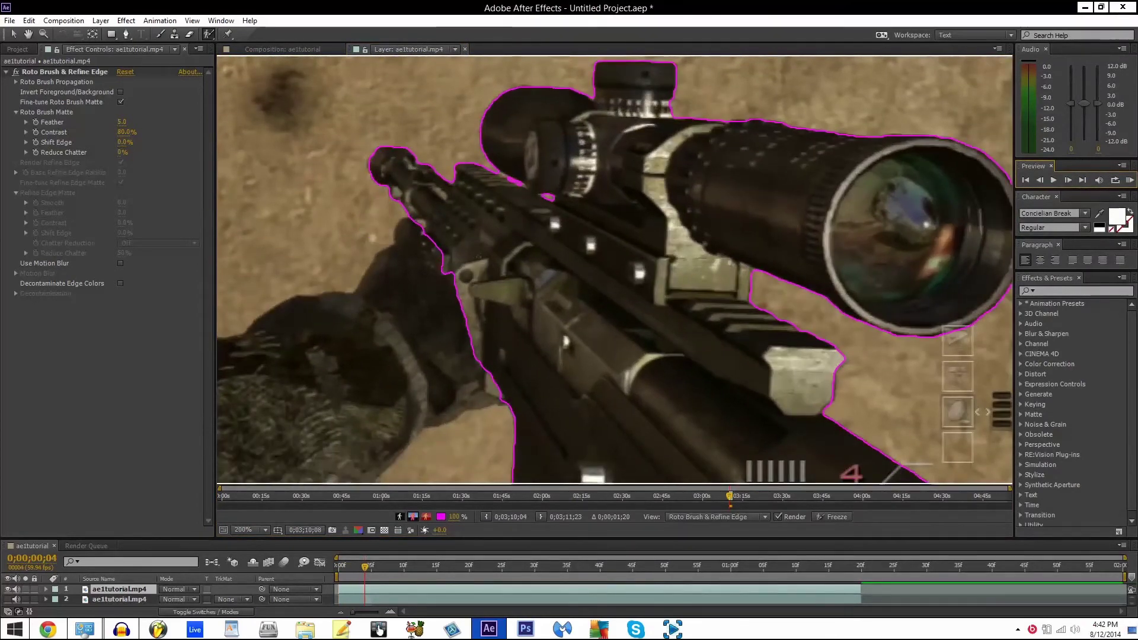
key("comma")
left_click(1069, 180)
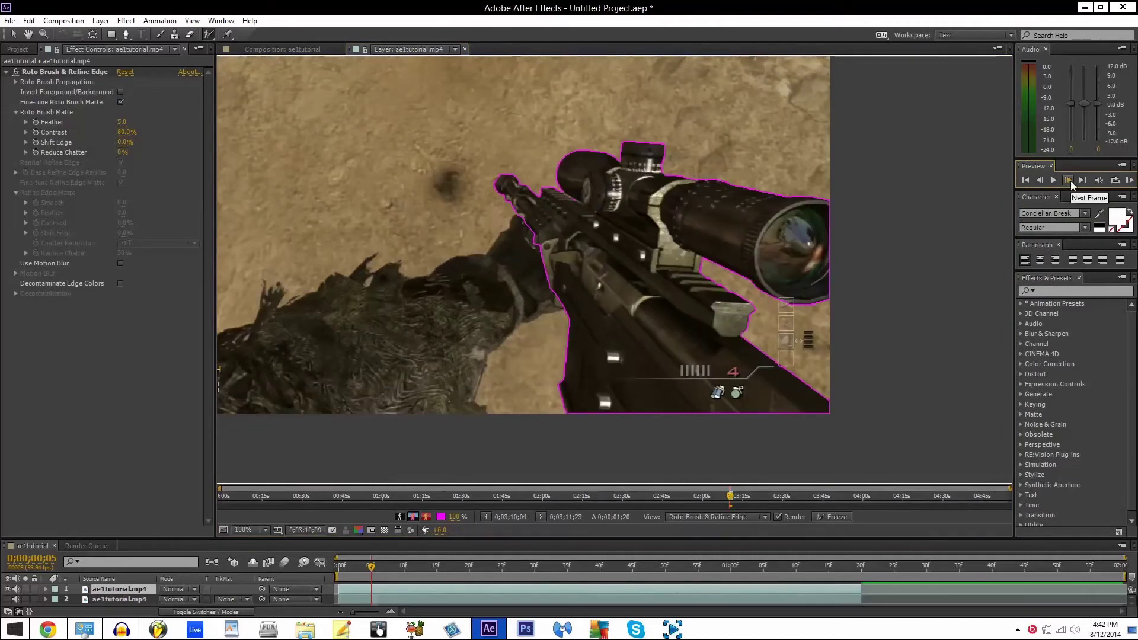
key("period")
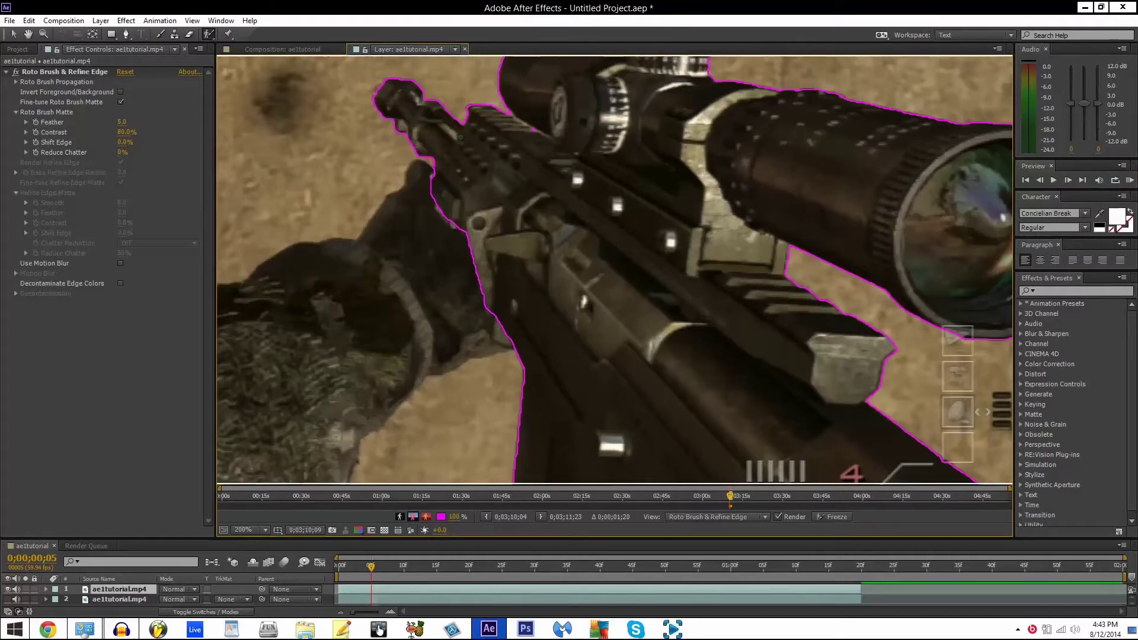
- Add Roto Brush foreground strokes at the handguard's edge and the scope turret's top on frame 0;00;00;06, and advance to 0;00;00;07
left_click(1068, 179)
key("comma")
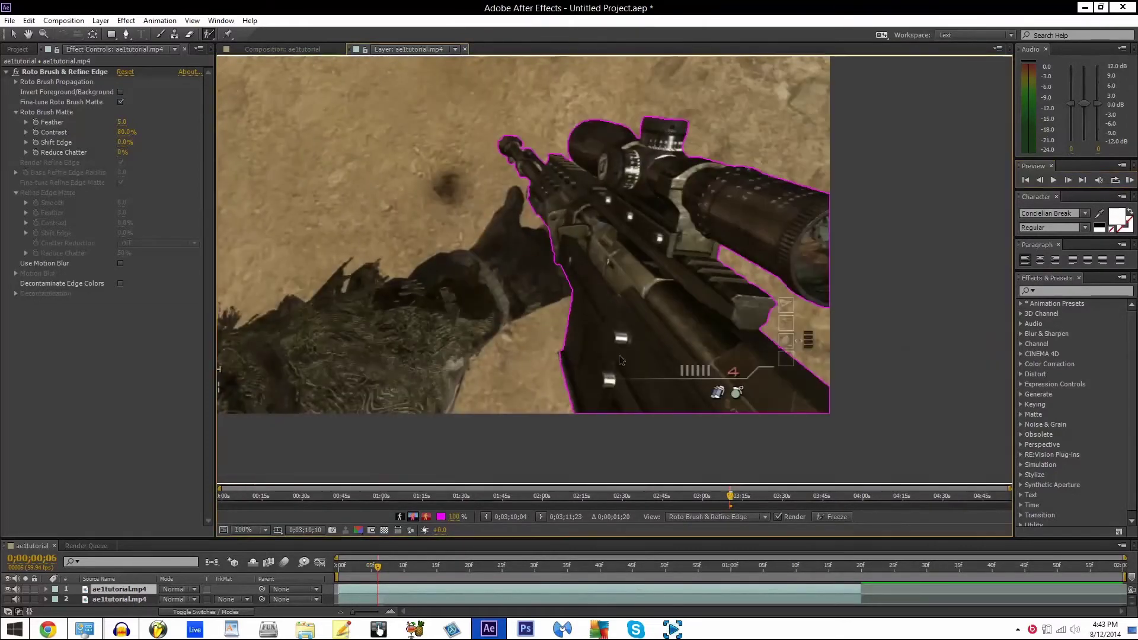
key("period")
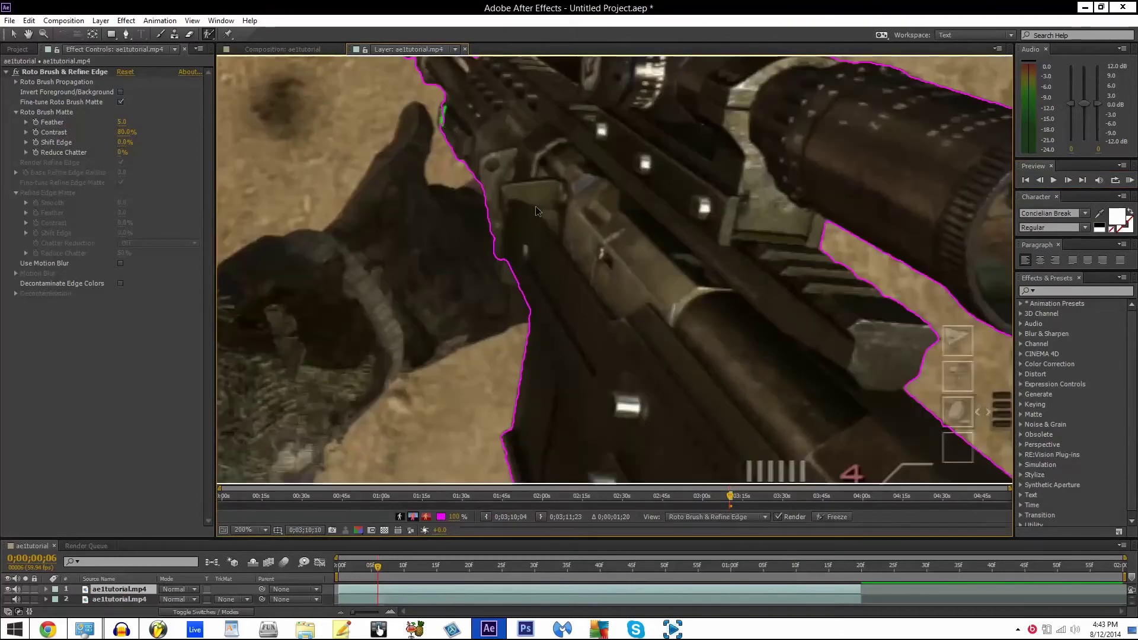
left_click_drag(536, 208, 591, 421)
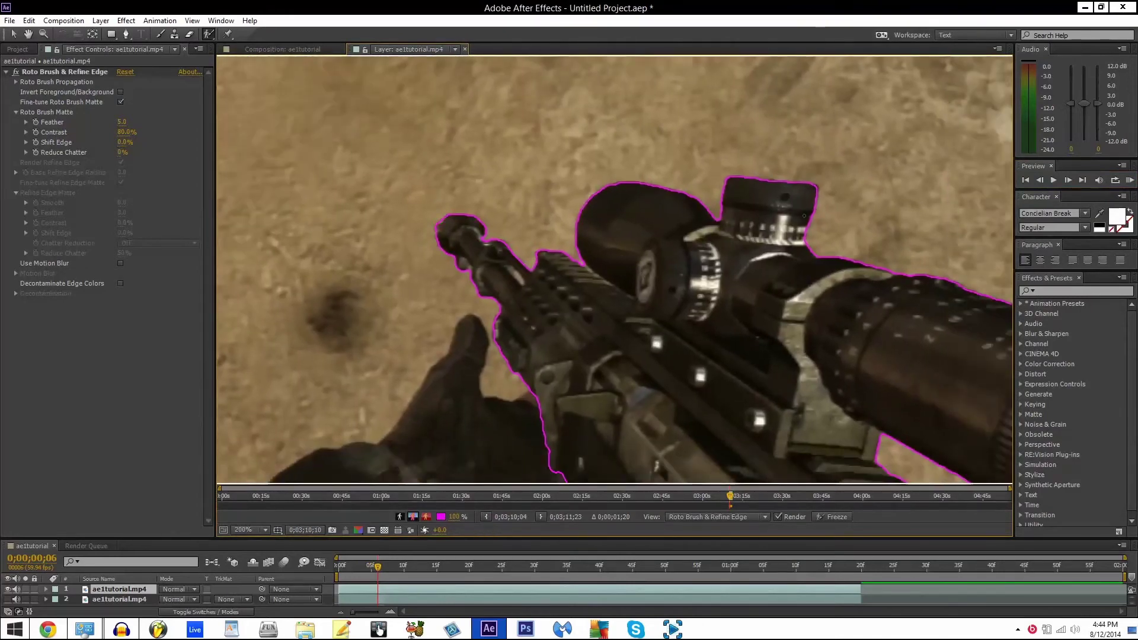
scroll(803, 252, "down", 1)
scroll(745, 179, "up", 1)
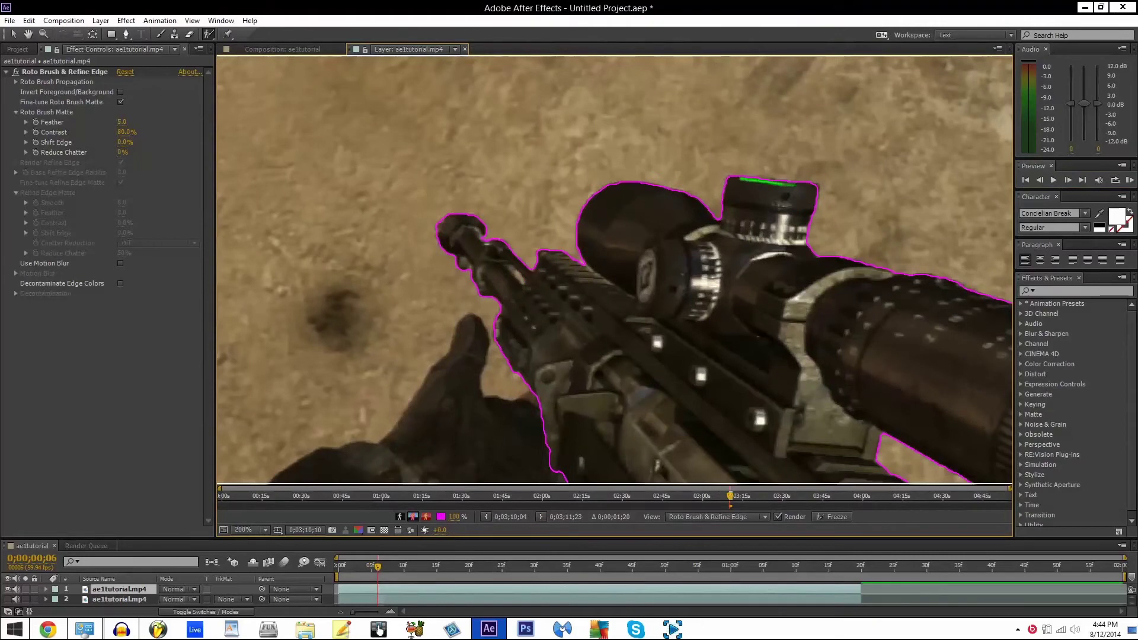
key("comma")
left_click(1068, 180)
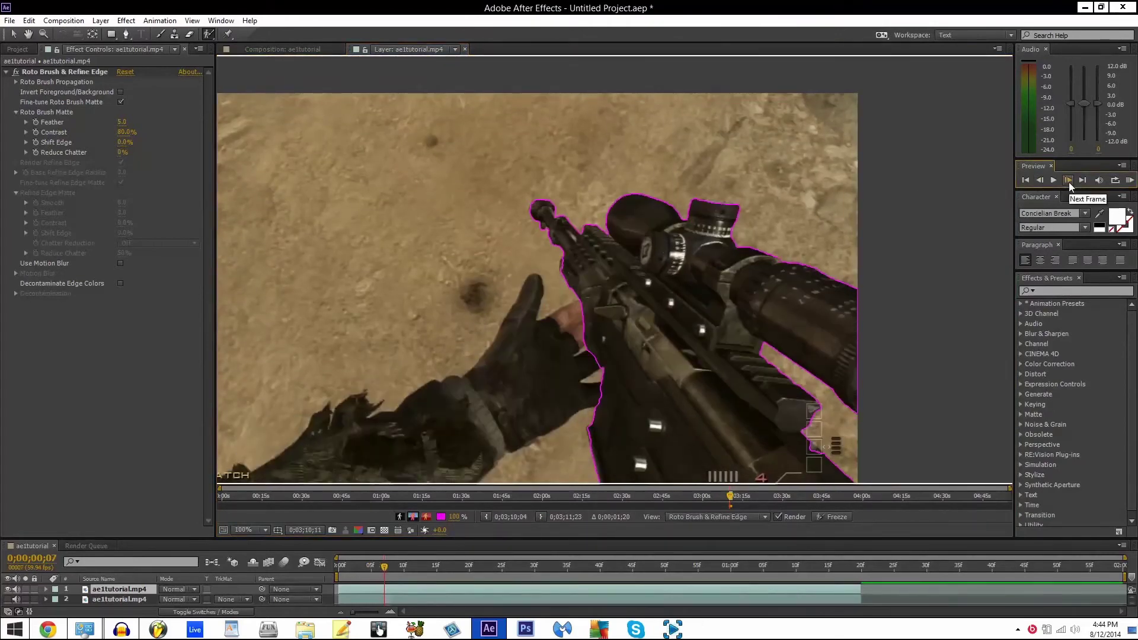
- Add Roto Brush foreground strokes along the handguard's edge and around the scope turret on frame 0;00;00;07, and advance to 0;00;00;08
key("period")
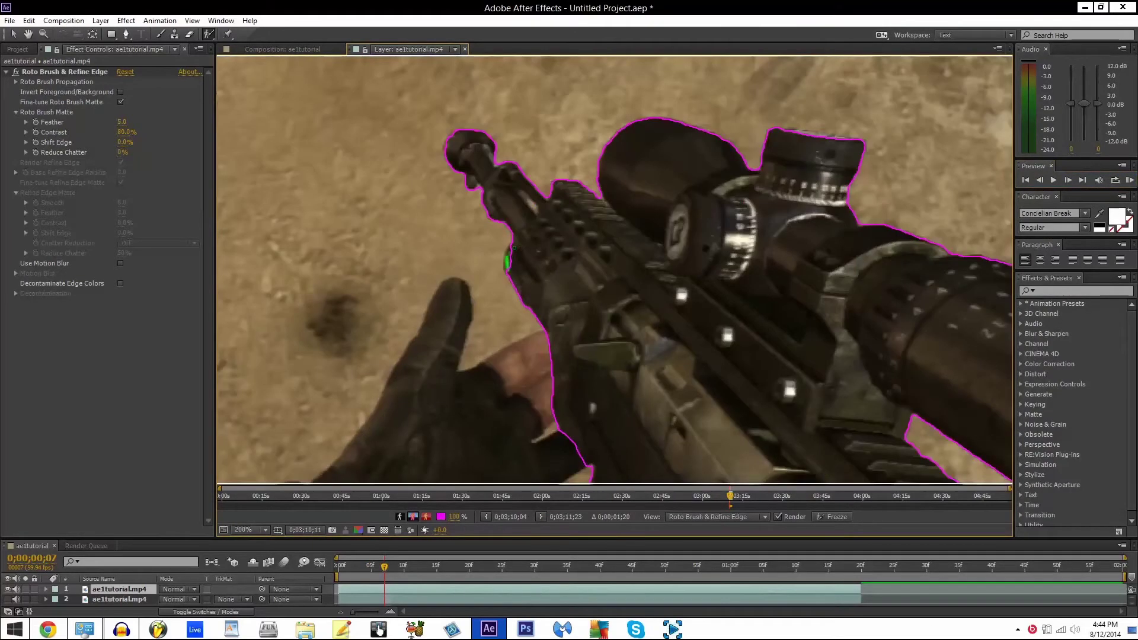
left_click_drag(531, 205, 537, 210)
scroll(556, 241, "down", 1)
scroll(614, 237, "up", 1)
left_click_drag(780, 128, 789, 129)
left_click_drag(857, 143, 859, 144)
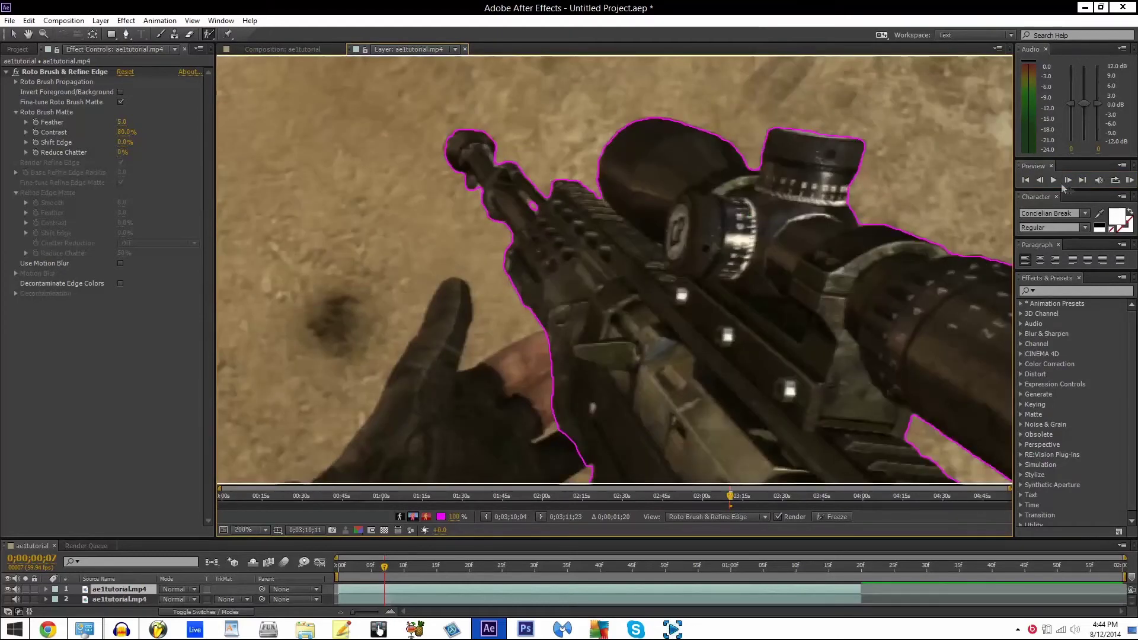
left_click_drag(855, 186, 853, 206)
left_click(1069, 178)
scroll(575, 378, "down", 2)
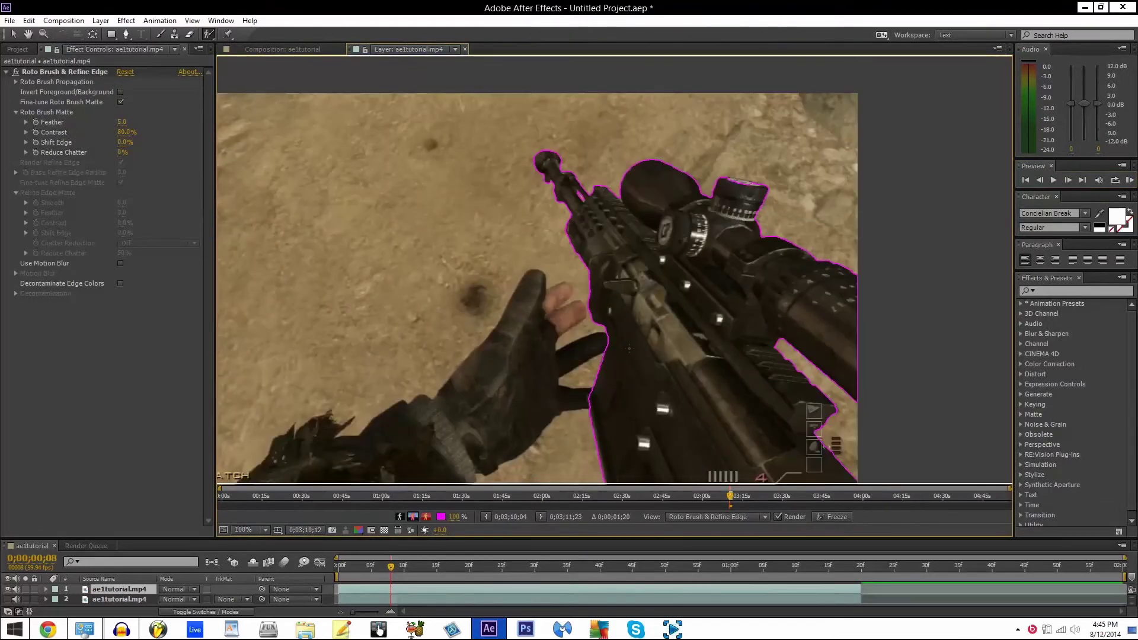
- Advance the clip to 0;00;00;09 and inspect the propagated selection edge along the barrel, scope and receiver
left_click(1069, 180)
left_click(825, 445)
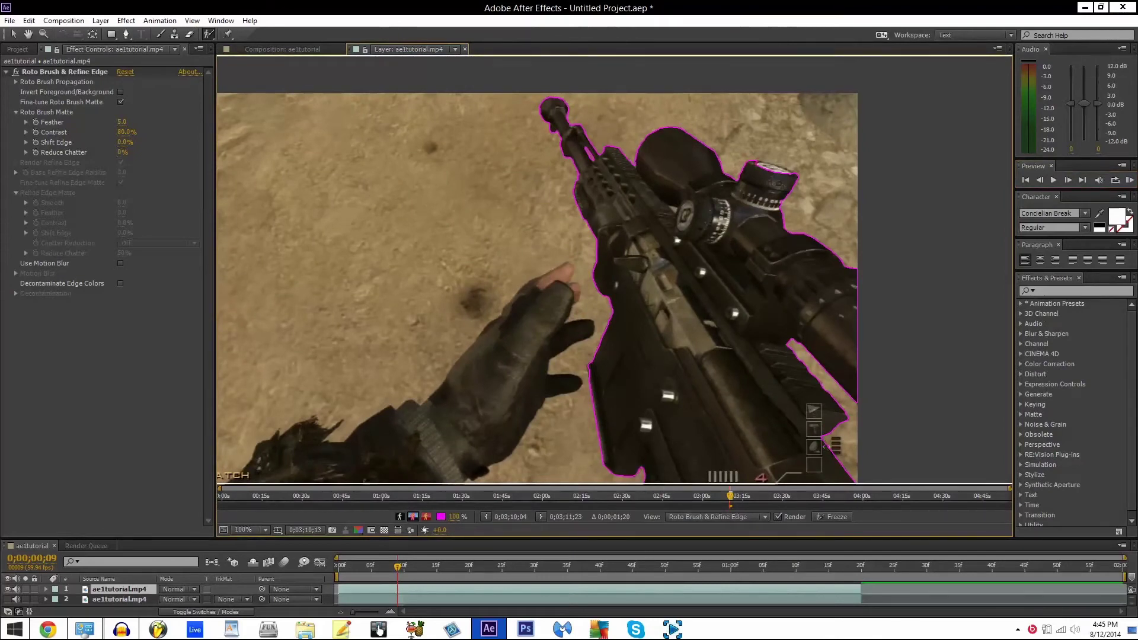
mouse_move(760, 167)
left_mouse_down()
mouse_move(777, 170)
mouse_move(624, 374)
left_mouse_up()
scroll(615, 269, "up", 1)
scroll(615, 270, "down", 1)
scroll(615, 270, "down", 1)
scroll(615, 270, "up", 1)
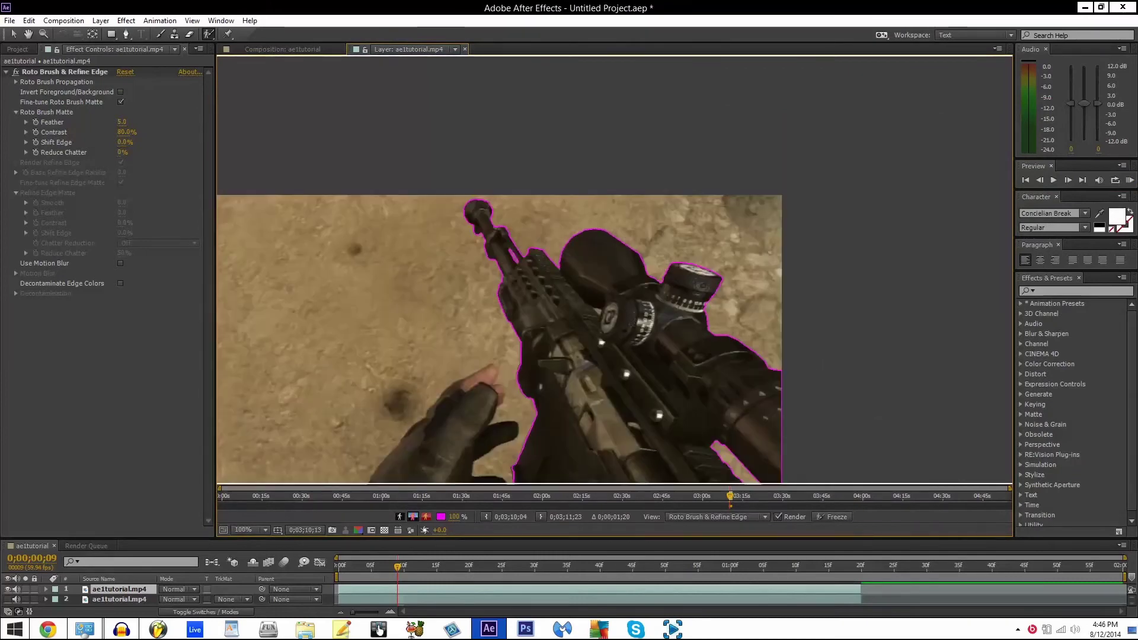
scroll(616, 270, "down", 1)
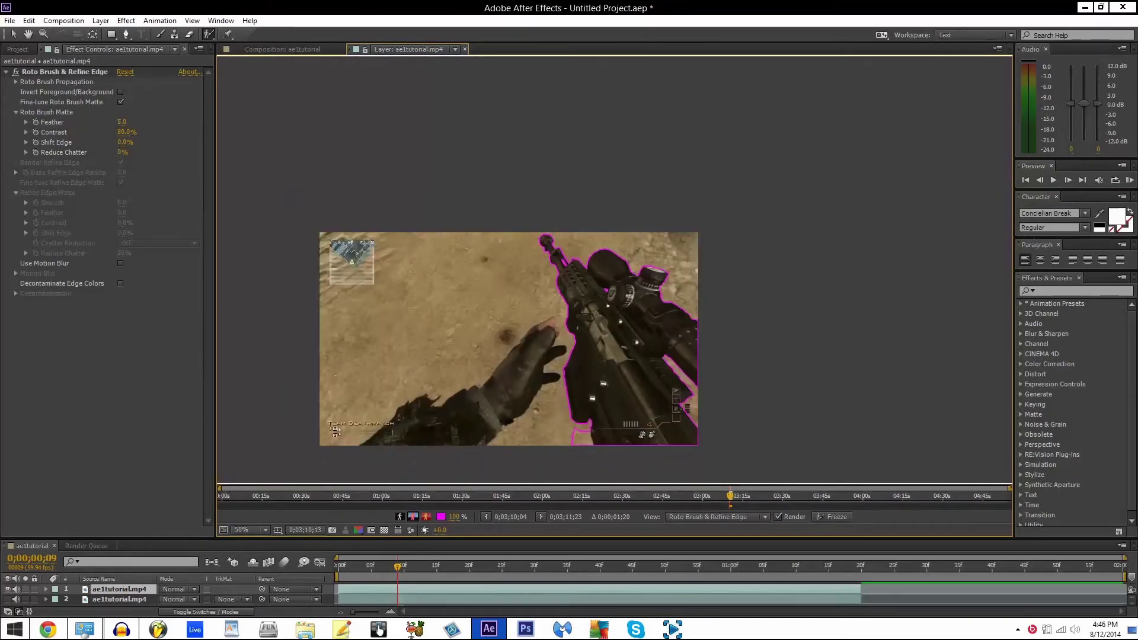
- Advance frame by frame to 0;00;00;17 to propagate the rifle selection
left_click(1068, 181)
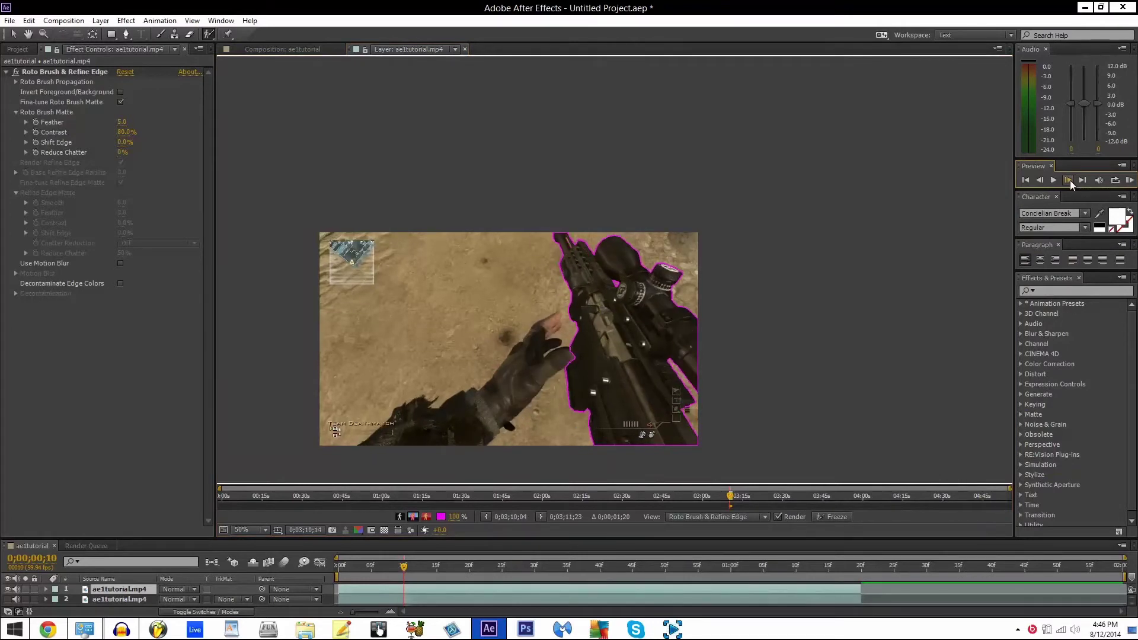
left_click(1068, 180)
left_click(1068, 181)
left_click(1068, 180)
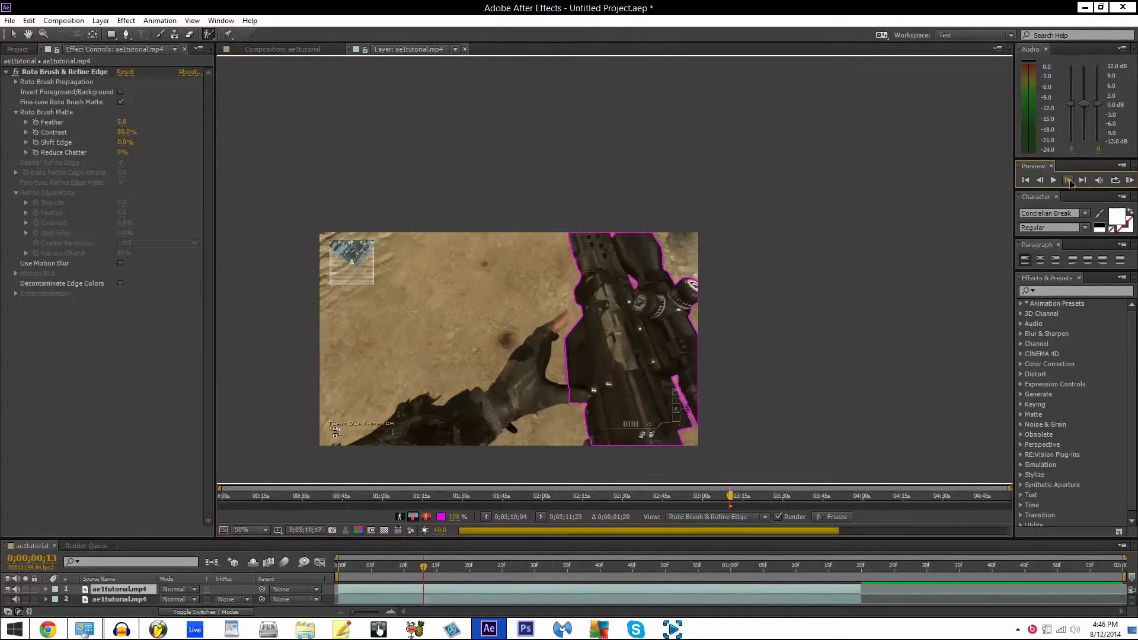
left_click(1068, 181)
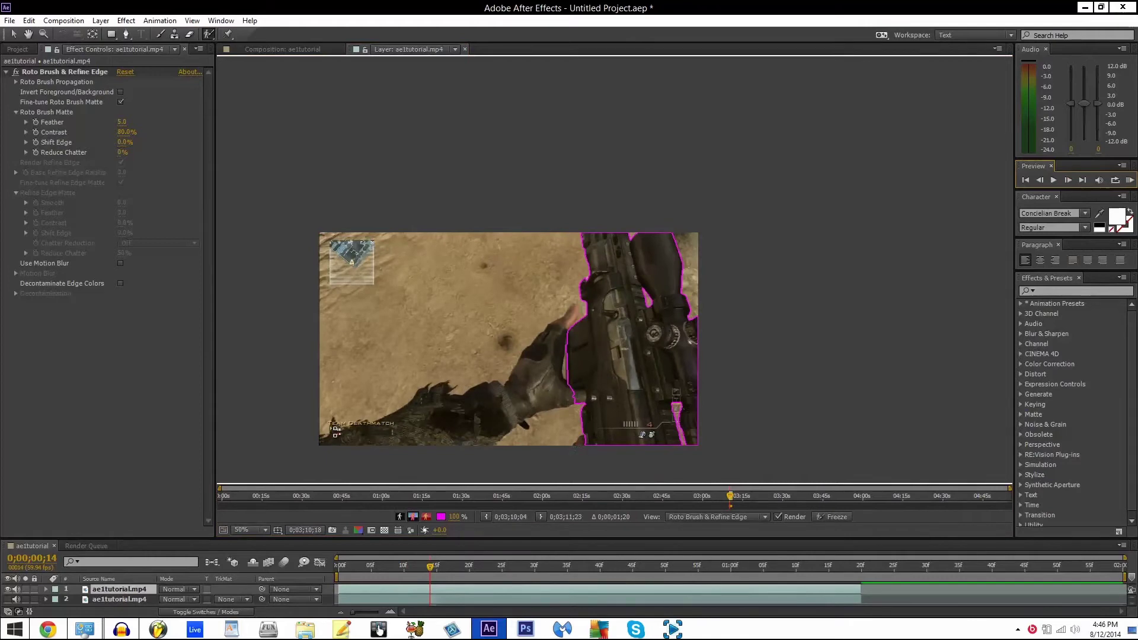
left_click(1068, 180)
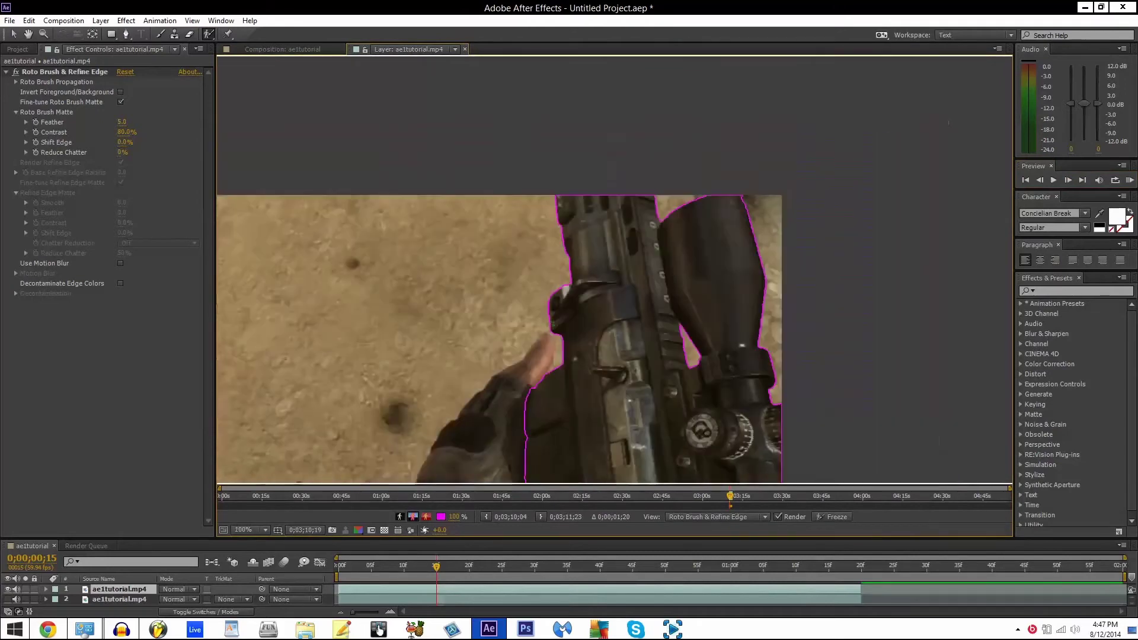
left_click(1068, 180)
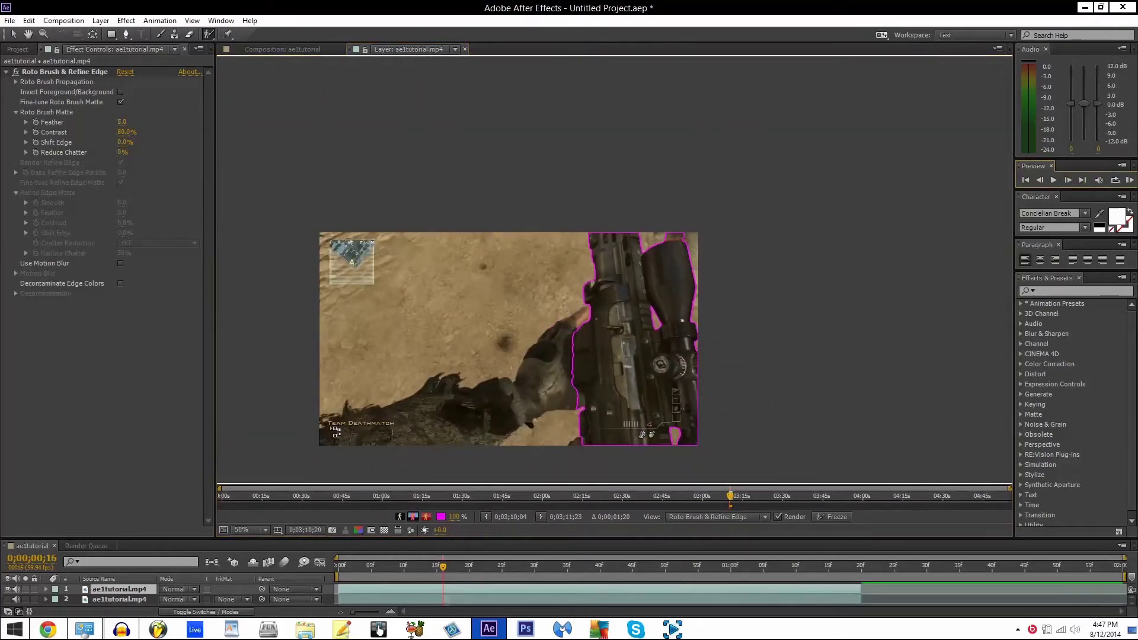
left_click(1068, 180)
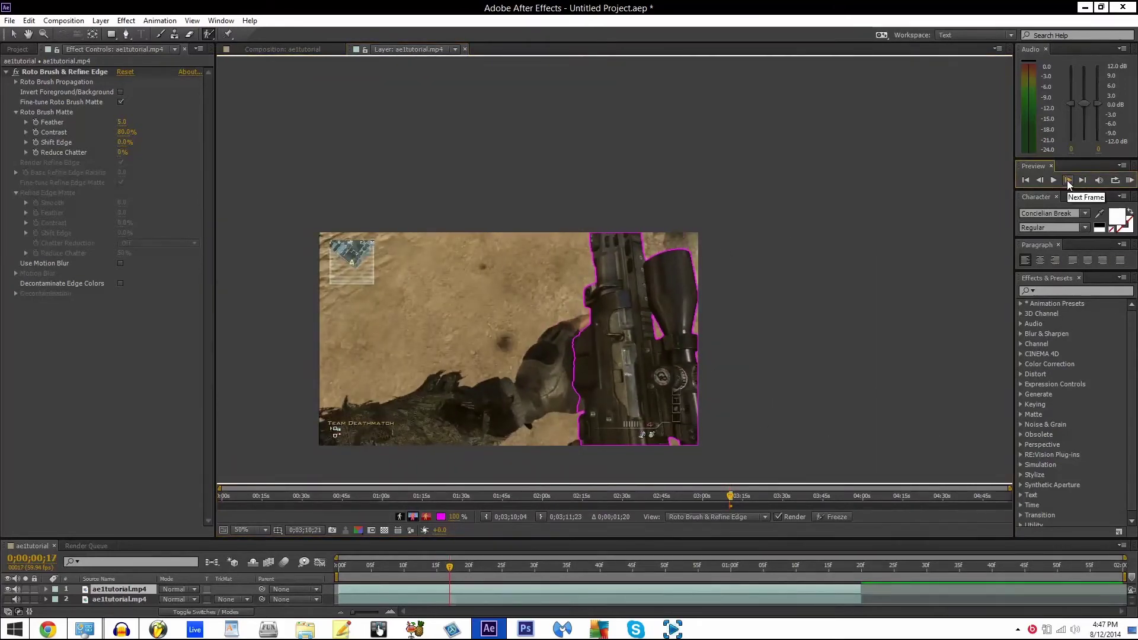
- Advance to 0;00;00;18, correct the Roto Brush edge between the magazine and the gloved hand, and continue to 0;00;00;19
scroll(737, 339, "up", 1)
left_click_drag(737, 340, 698, 172)
left_click(1068, 181)
left_click_drag(493, 276, 495, 329)
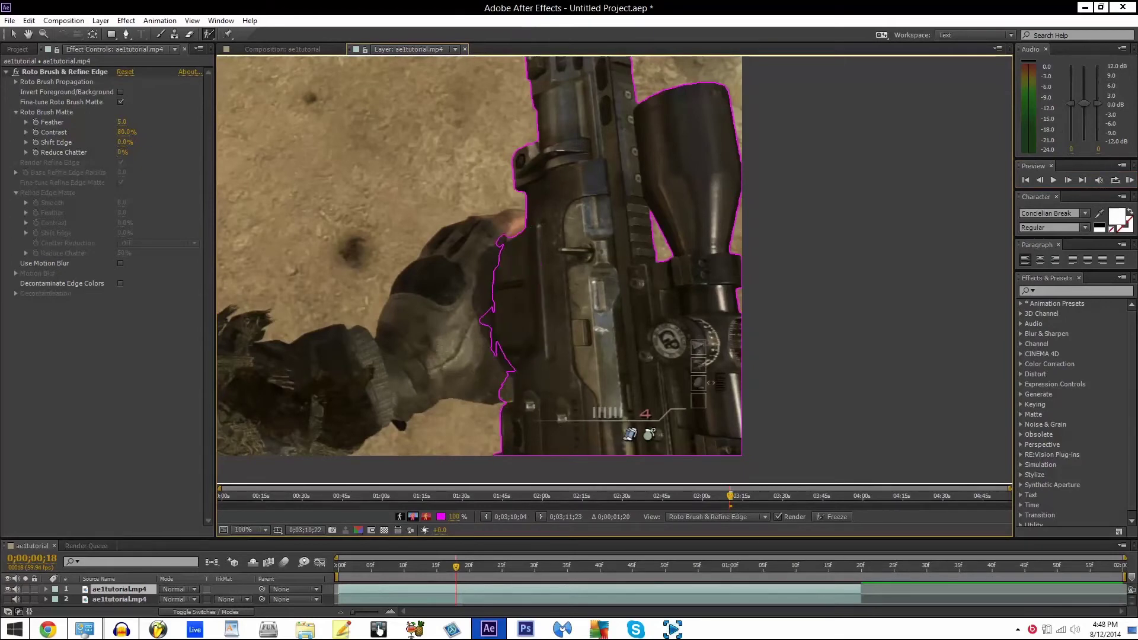
scroll(503, 386, "up", 2)
mouse_move(489, 302)
left_mouse_down()
mouse_move(477, 249)
mouse_move(496, 325)
left_mouse_up()
scroll(593, 266, "down", 2)
left_click(1069, 179)
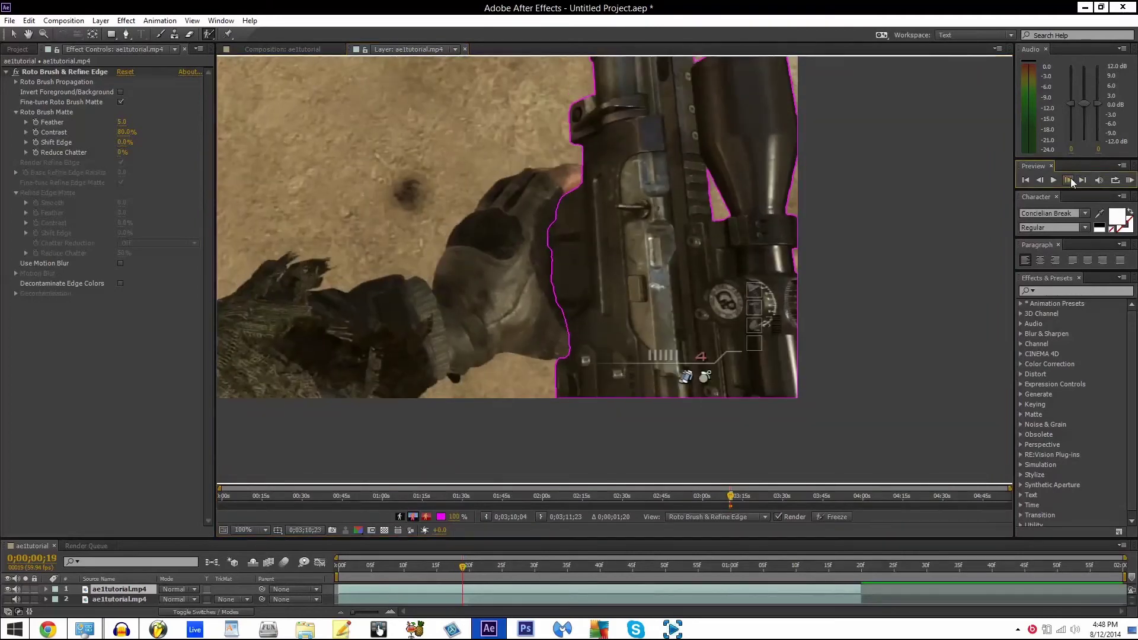
- Touch up the magazine's selection edge beside the gloved hand on frame 0;00;00;19
key("period")
left_click_drag(499, 171, 500, 229)
key("comma")
key("Page_Down")
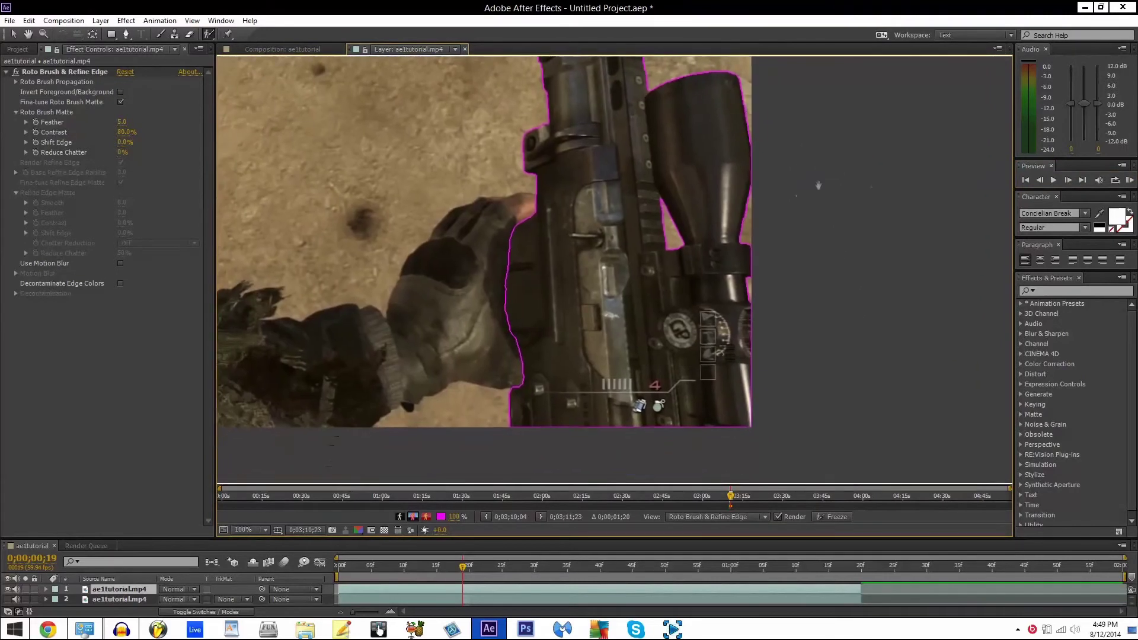
left_click_drag(569, 178, 542, 201)
- Advance frame by frame to 0;00;00;25, checking the selection edge along the magazine and scope
left_click(1068, 180)
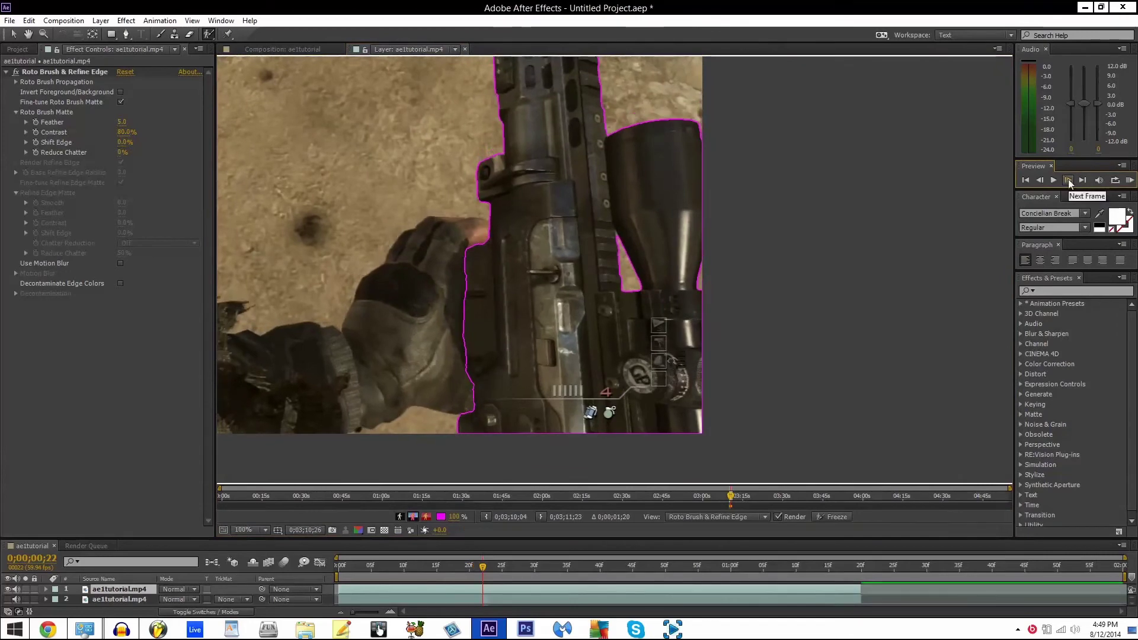
left_click(1068, 179)
left_click(1067, 179)
key("comma")
left_click(1067, 179)
key("period")
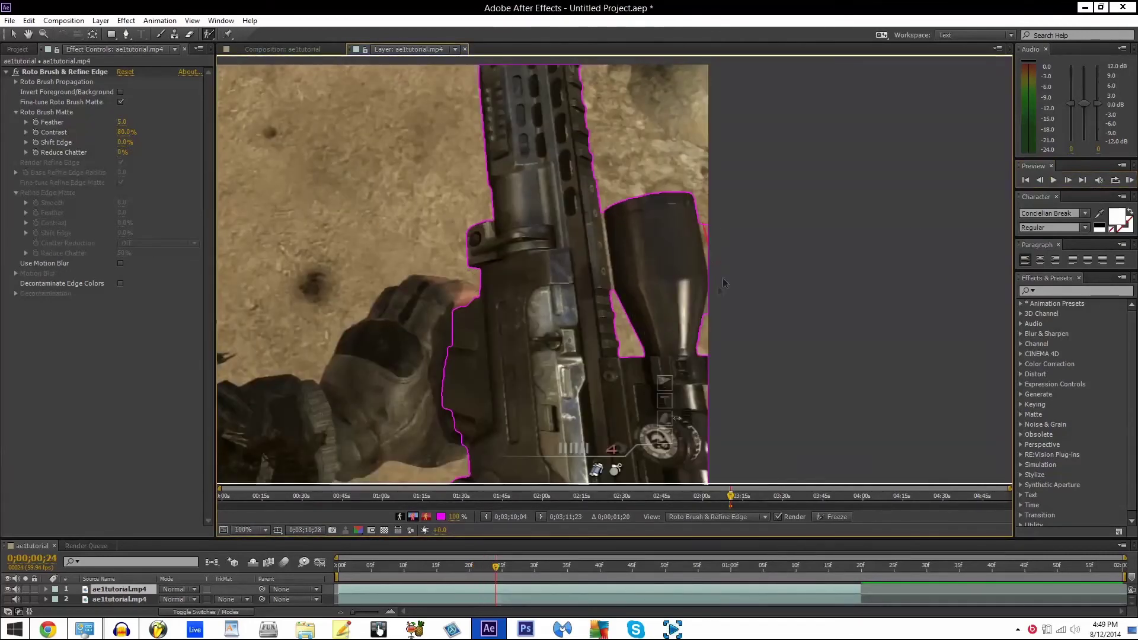
left_click_drag(800, 315, 844, 285)
left_click_drag(592, 385, 616, 313)
left_click(1069, 179)
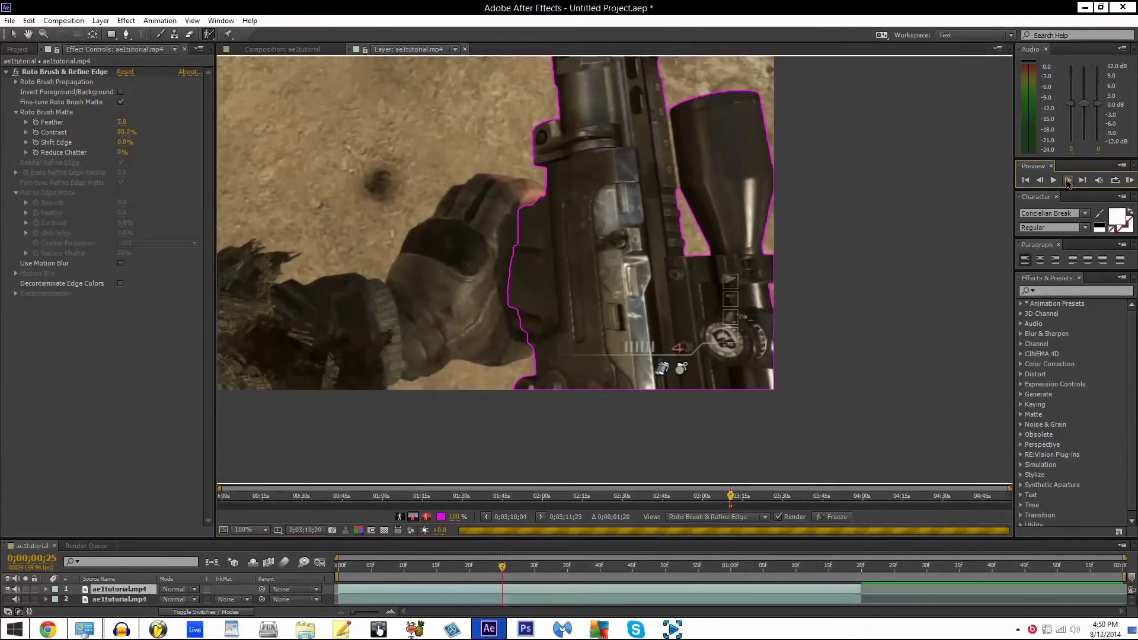
- Subtract the hand-held magazine and the ground showing through the handguard slots from the selection on frame 0;00;00;25
left_click_drag(530, 284, 533, 228)
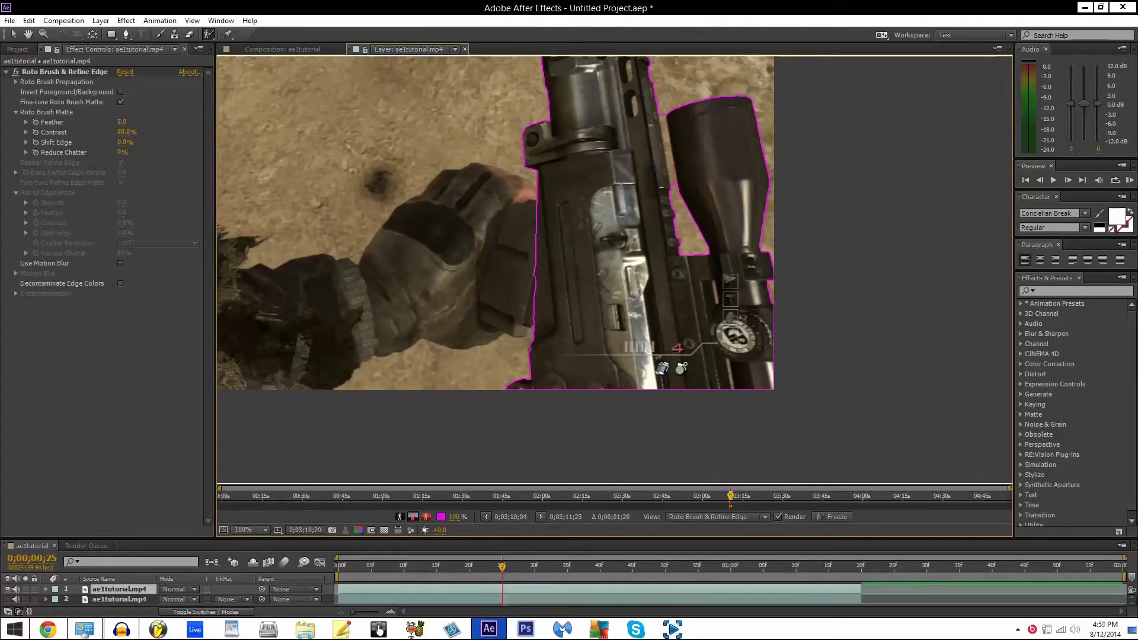
mouse_move(652, 127)
left_mouse_down()
mouse_move(667, 240)
mouse_move(657, 208)
mouse_move(639, 220)
mouse_move(652, 152)
mouse_move(691, 169)
mouse_move(708, 275)
left_mouse_up()
left_click(1068, 180)
left_click(1042, 182)
left_click(1043, 182)
left_click(1066, 180)
left_click(685, 154)
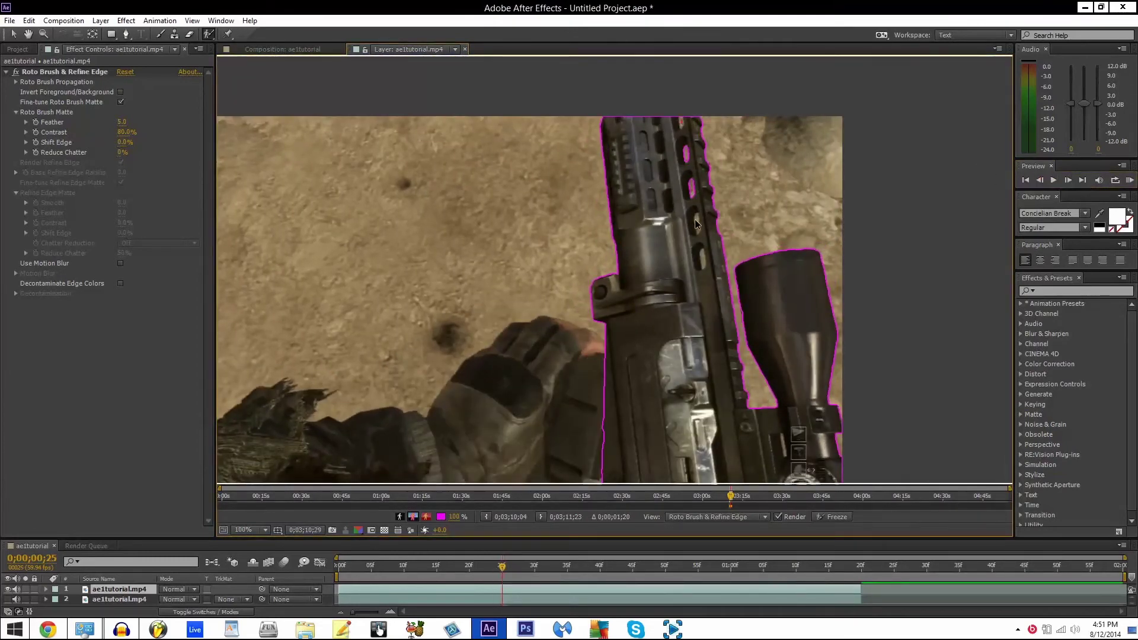
left_click(1067, 180)
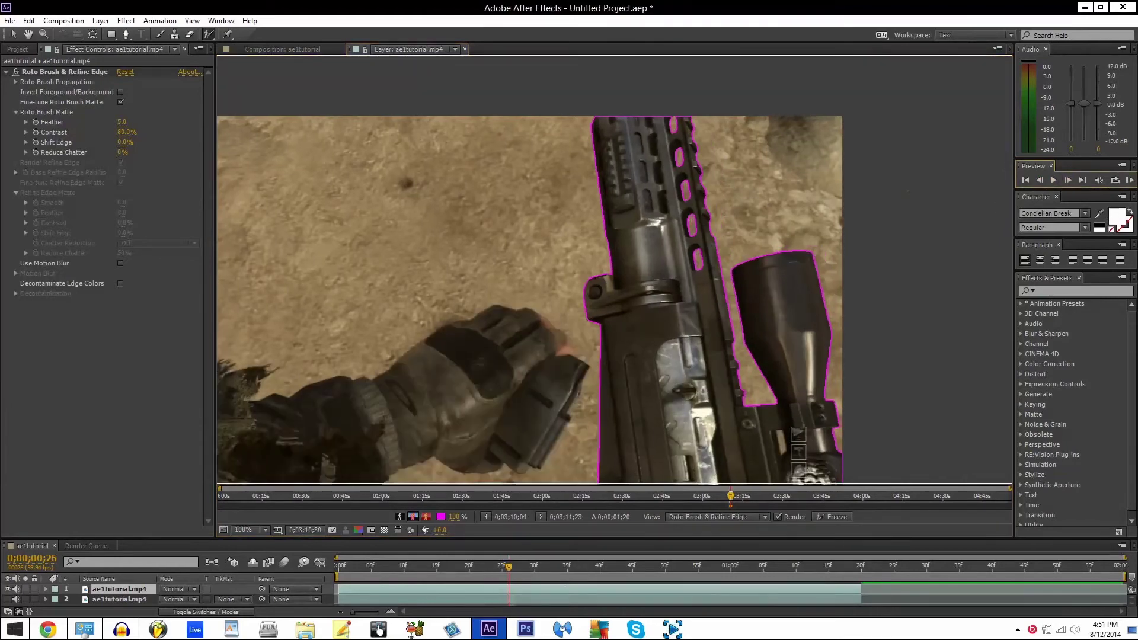
left_click(1040, 180)
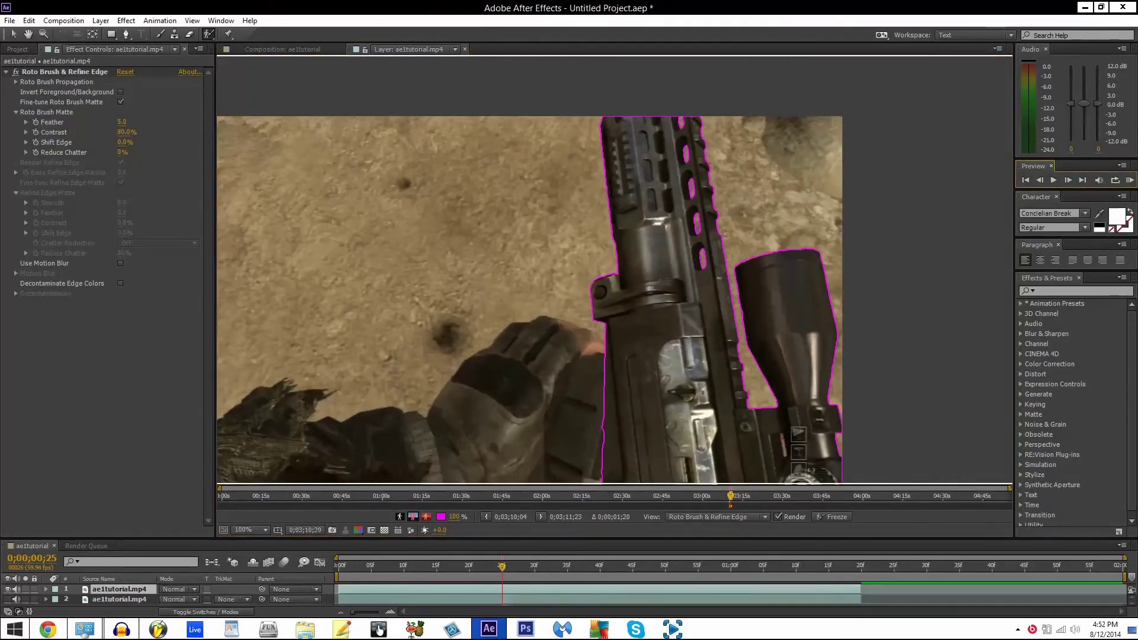
- Advance frame by frame through 0;00;00;30 to propagate the selection with the handguard slots cut out
left_click(1067, 180)
left_click(1067, 180)
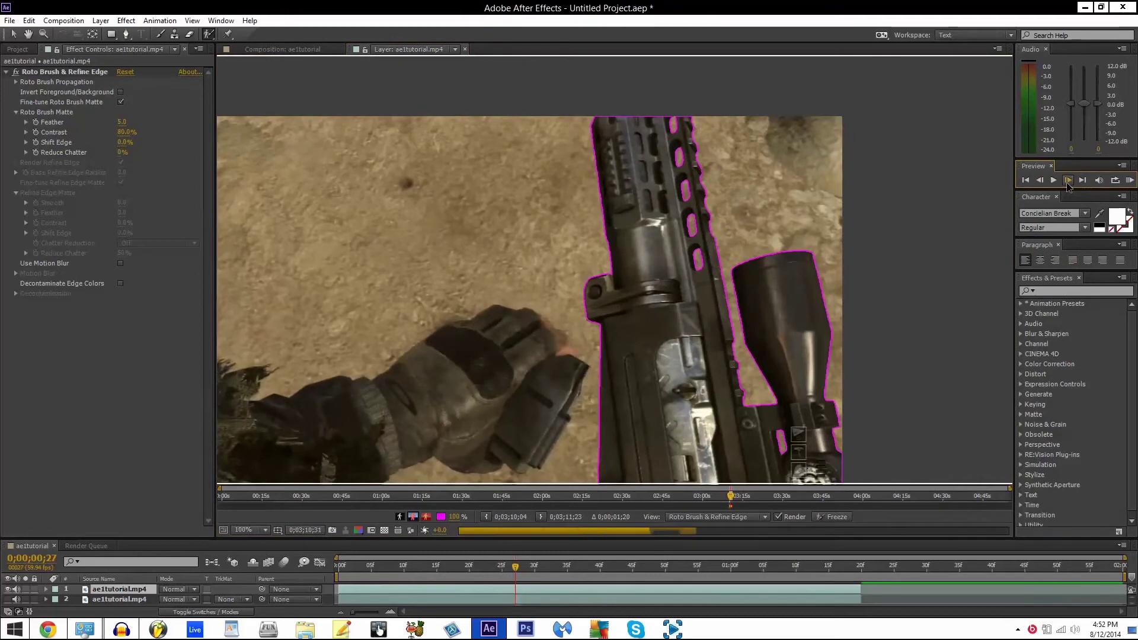
left_click(1067, 180)
left_click(1067, 180)
left_click(1068, 180)
left_click(1068, 180)
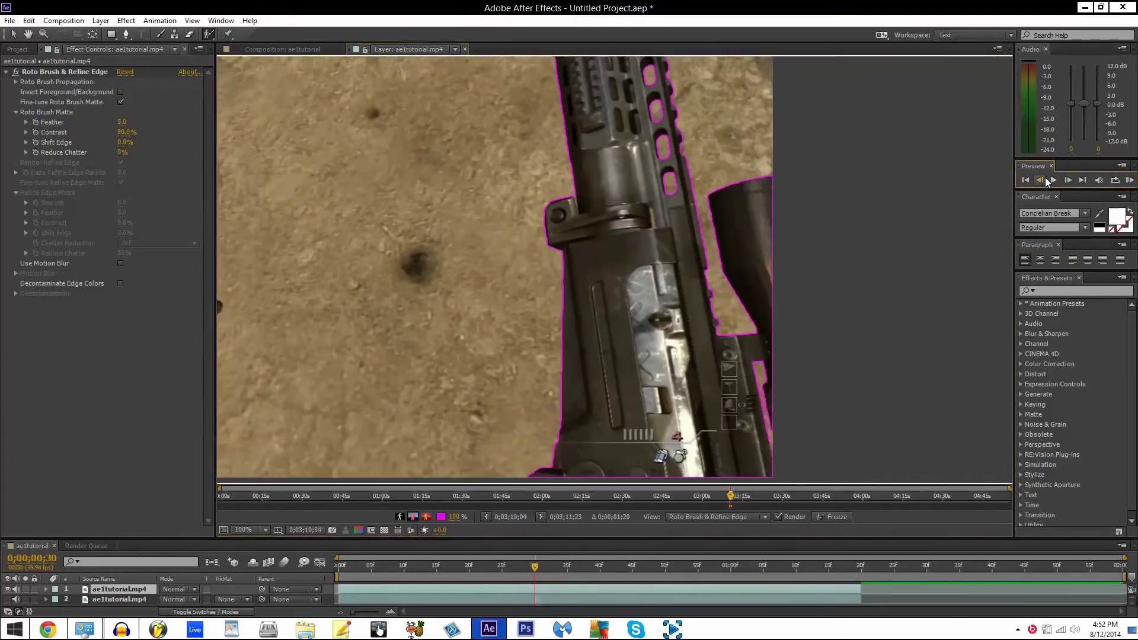
- Go back to 0;00;00;29 and correct the Roto Brush edge at the gap between the rifle body and the scope turret
key("Page_Up")
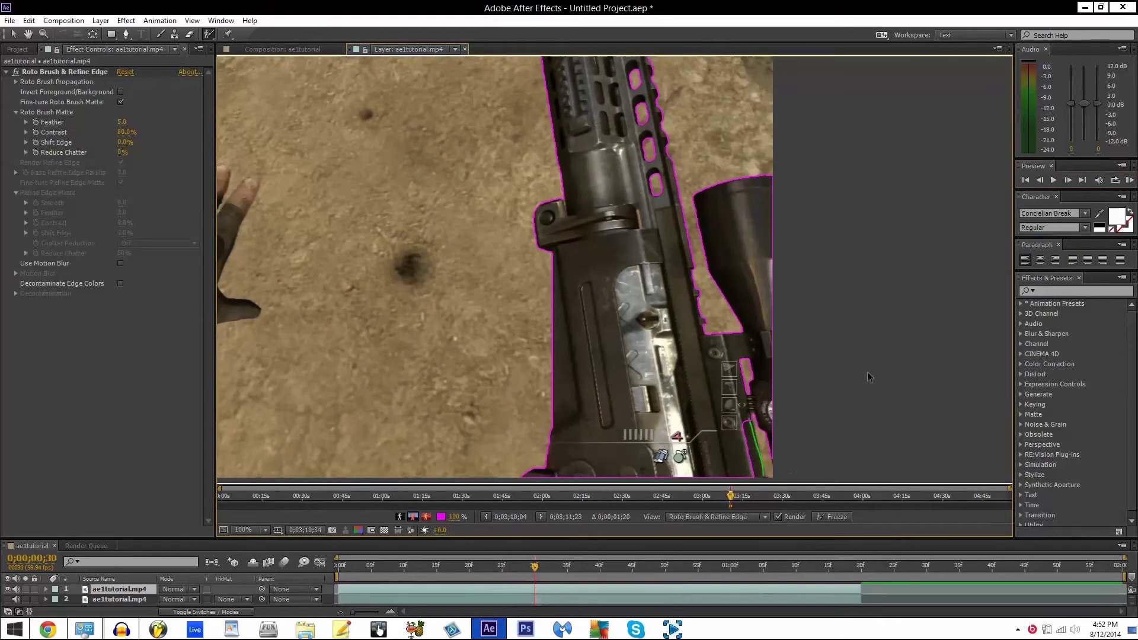
key("Page_Up")
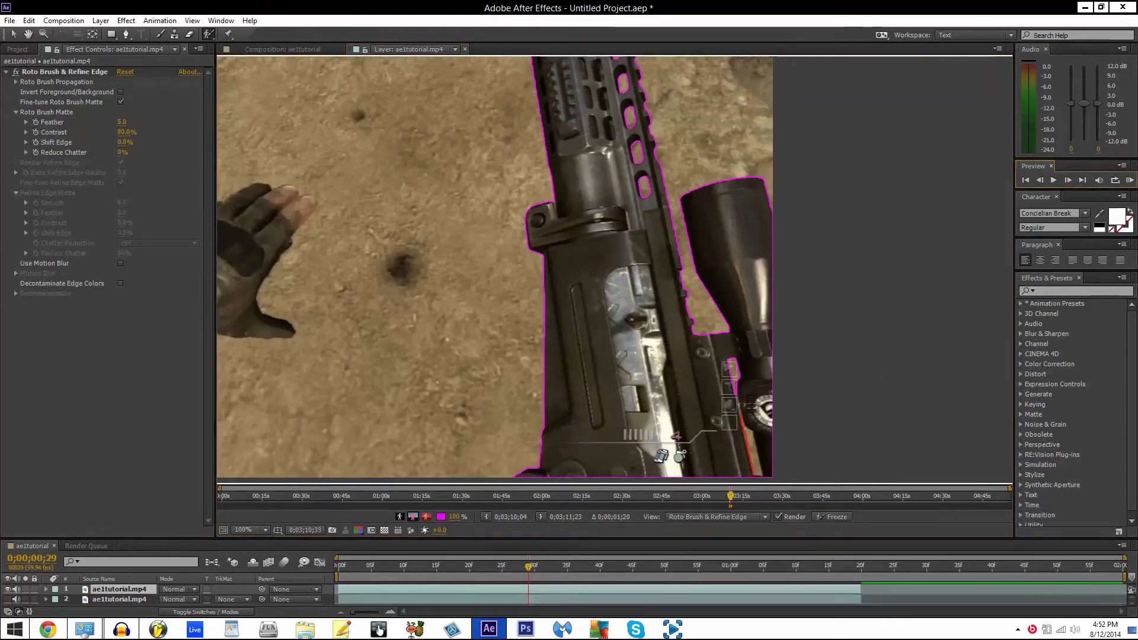
left_click_drag(744, 410, 763, 477)
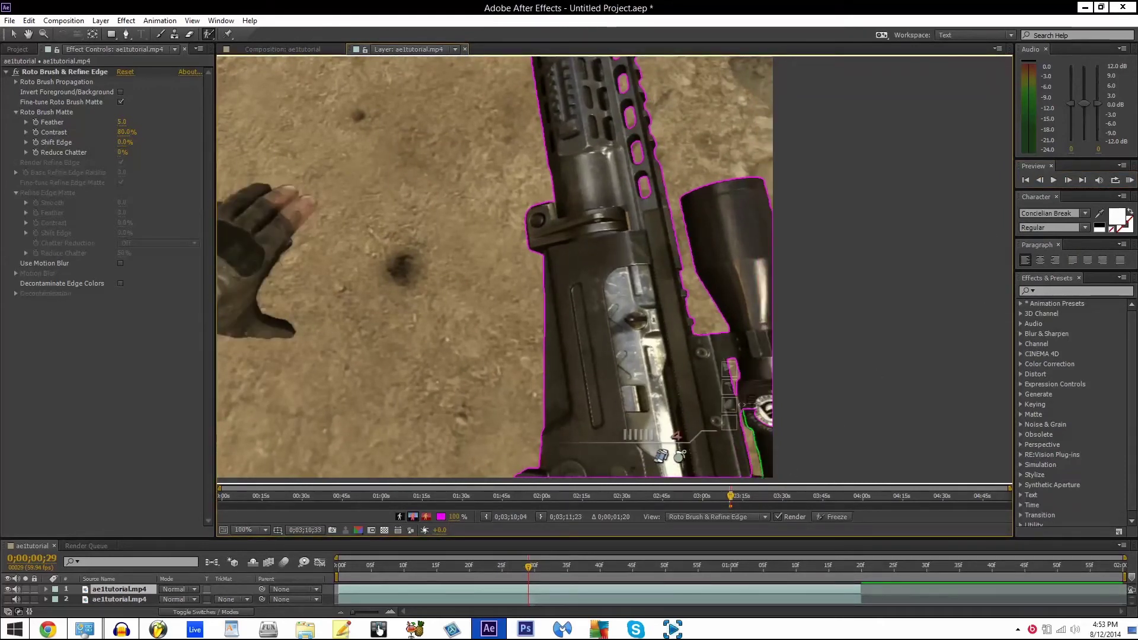
- Return to 0;00;00;25 and cut the narrow ground gap below the scope turret out of the selection
left_click(1039, 180)
left_click(1039, 181)
left_click(1039, 180)
left_click(1039, 180)
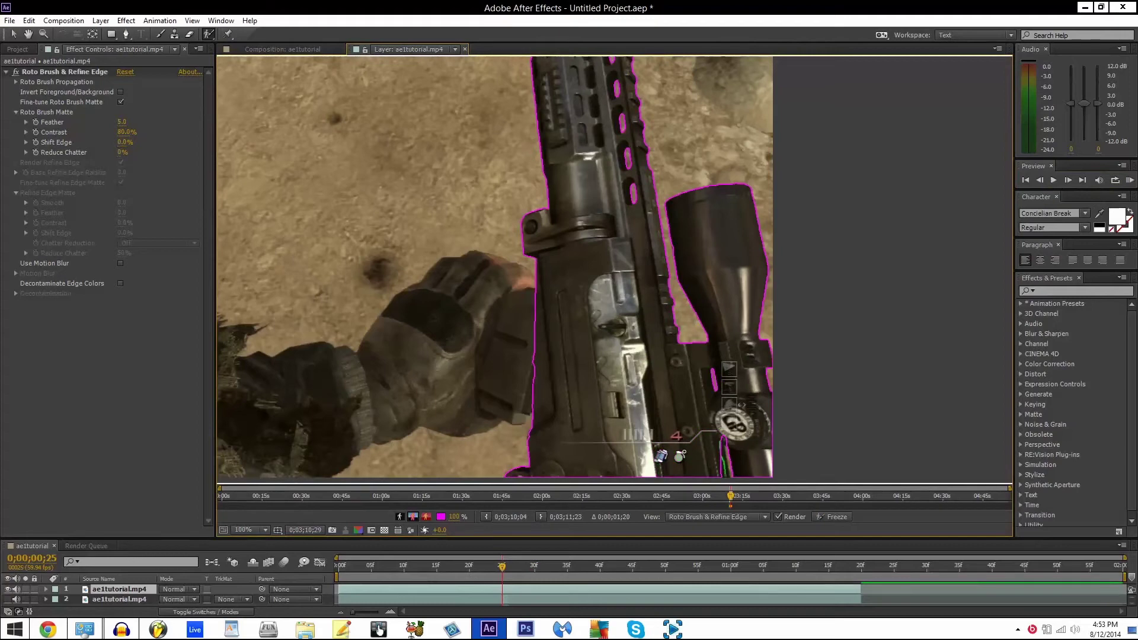
scroll(741, 462, "up", 1)
left_click_drag(741, 463, 527, 165)
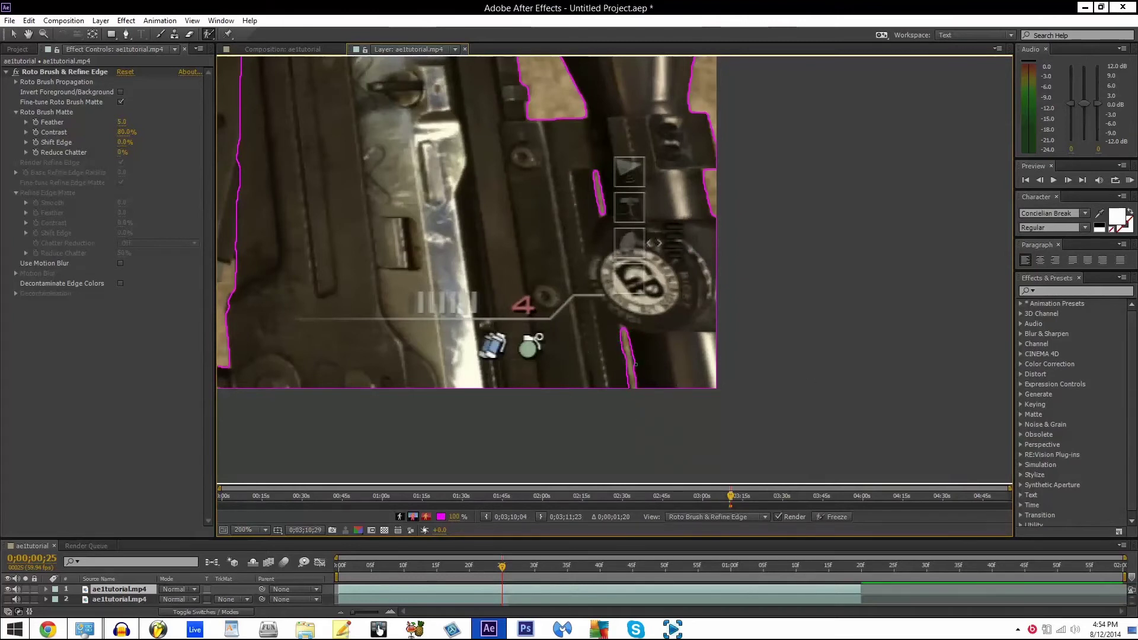
- Advance frame by frame to 0;00;00;33 to propagate the corrected gaps beside the scope
left_click(1068, 181)
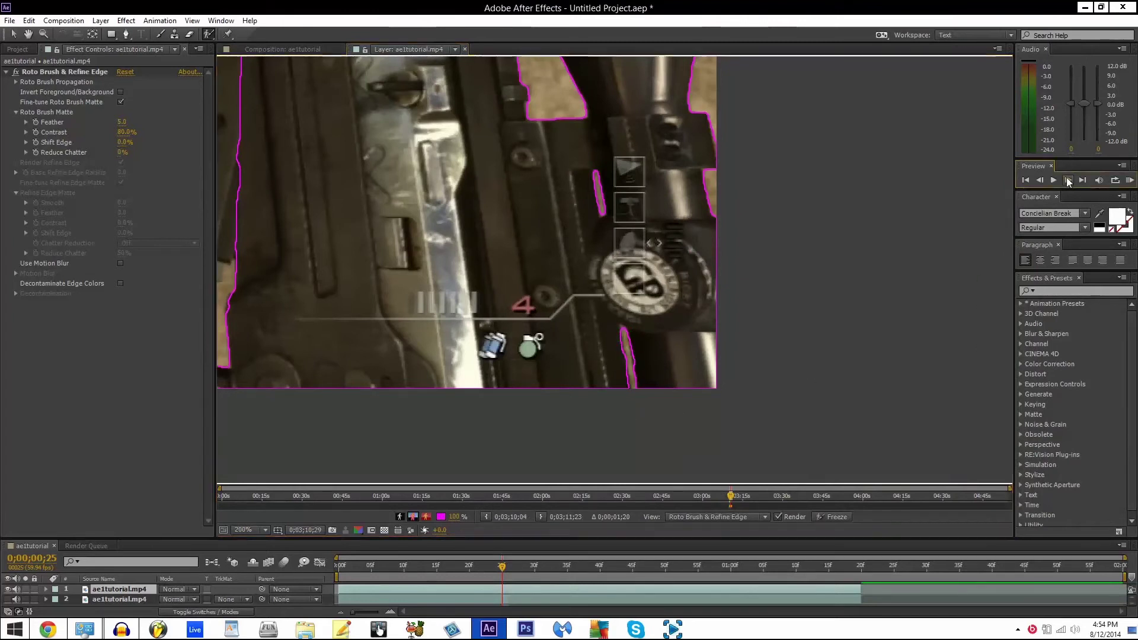
left_click(1068, 181)
left_click(1068, 181)
left_click(1068, 182)
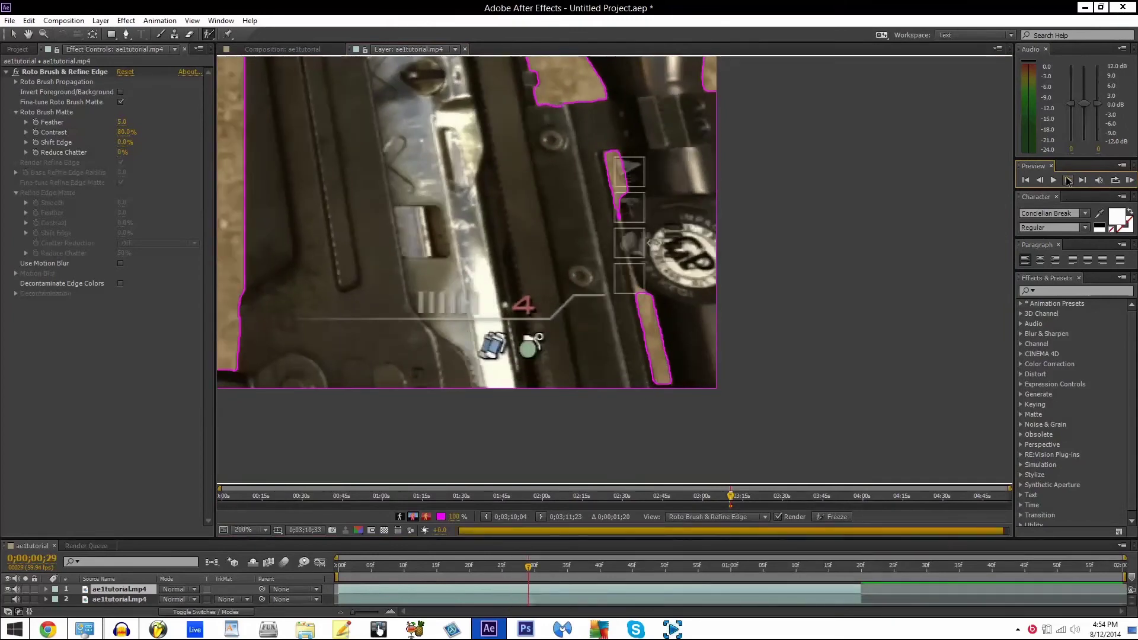
left_click(1068, 182)
left_click(1068, 181)
left_click(1068, 181)
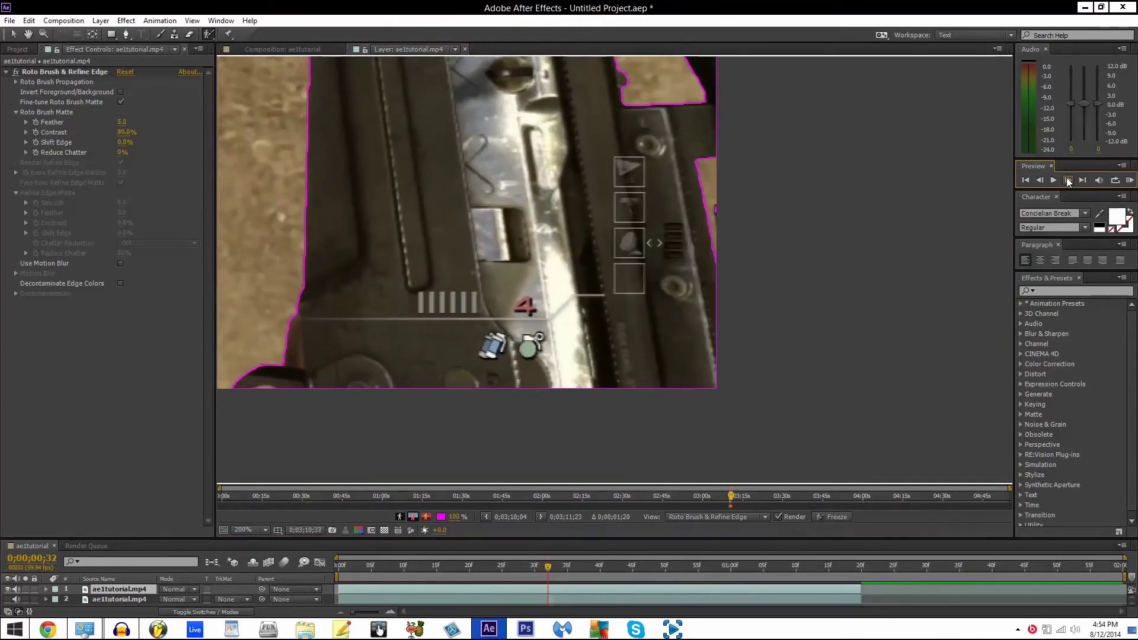
left_click(1068, 182)
- Subtract the small hole at the receiver's lower edge from the selection on frame 0;00;00;33
scroll(615, 270, "down", 2)
scroll(615, 269, "up", 1)
left_click(1068, 181)
left_click(1068, 181)
left_click(475, 468, "alt")
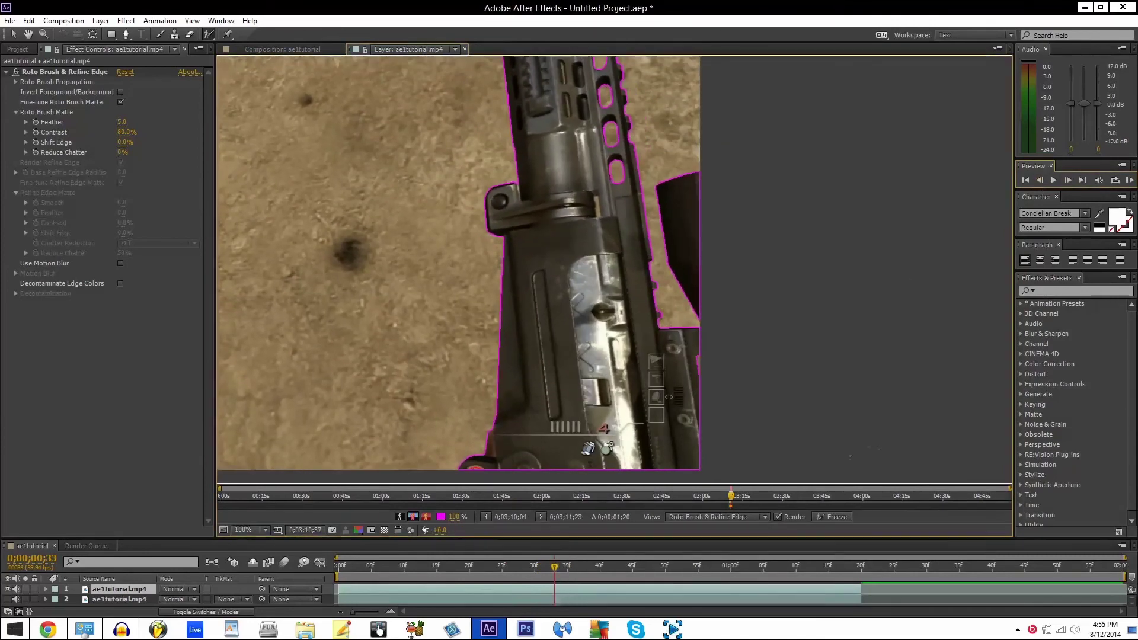
- Step through the following frames and return to 0;00;00;33 to check the propagated rifle selection
left_click(1067, 180)
left_click(1067, 180)
left_click(1068, 180)
left_click(1068, 180)
scroll(771, 255, "down", 1)
left_click(1040, 180)
left_click(1040, 181)
left_click(1040, 181)
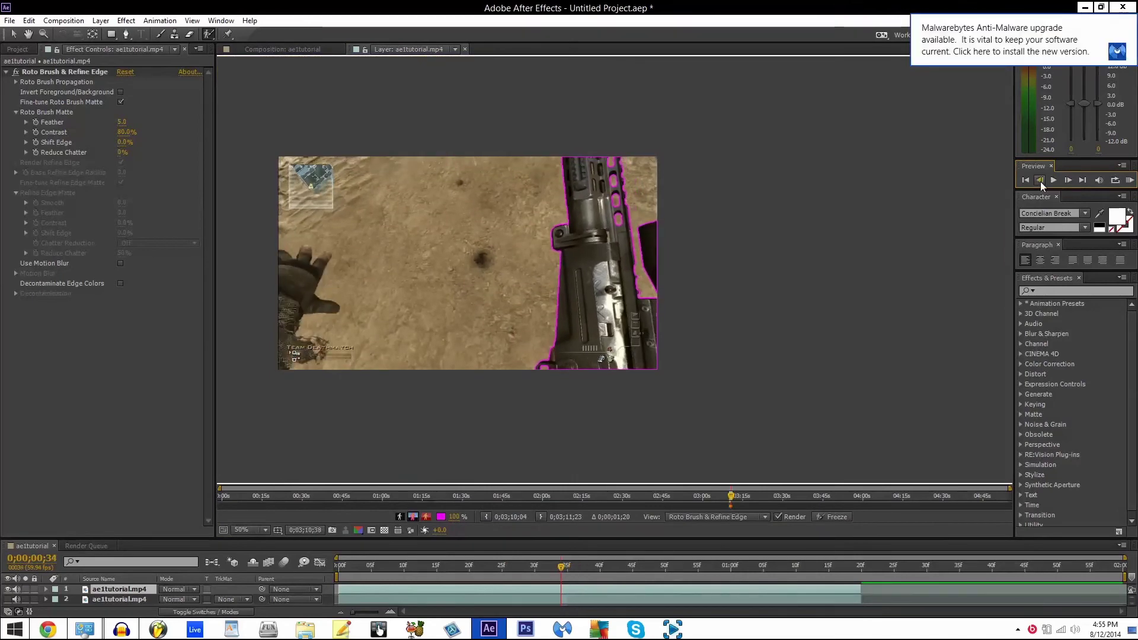
left_click(1040, 180)
scroll(611, 244, "up", 2)
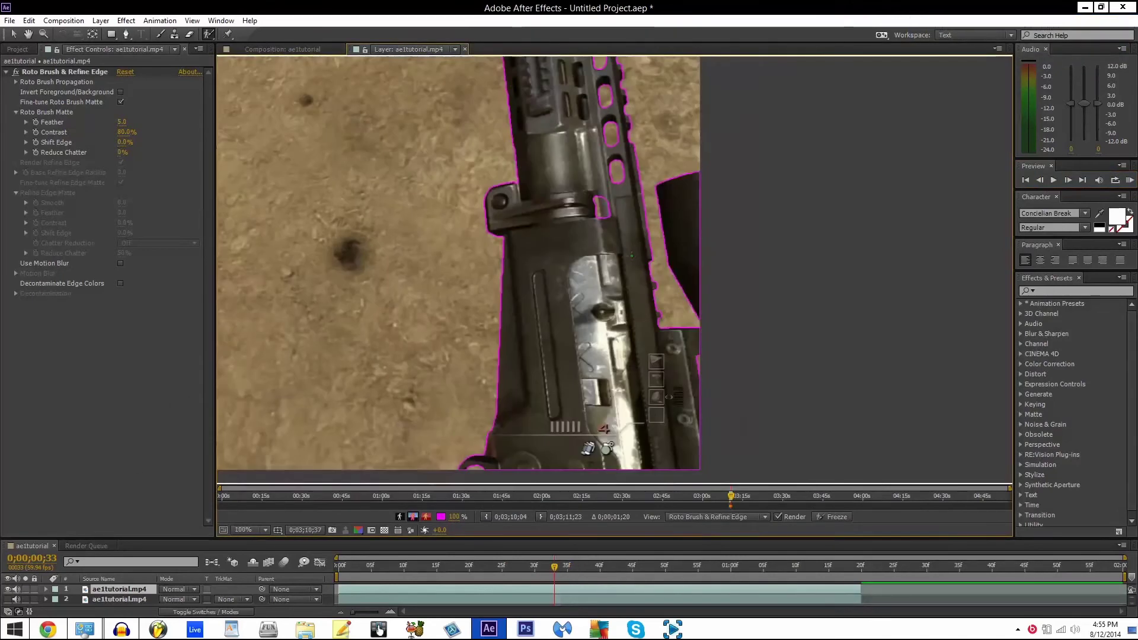
- Refine the outline of the narrow gap beside the barrel clamp on frame 0;00;00;33 and advance through the following frames
mouse_move(598, 188)
left_mouse_down()
mouse_move(608, 236)
mouse_move(617, 228)
left_mouse_up()
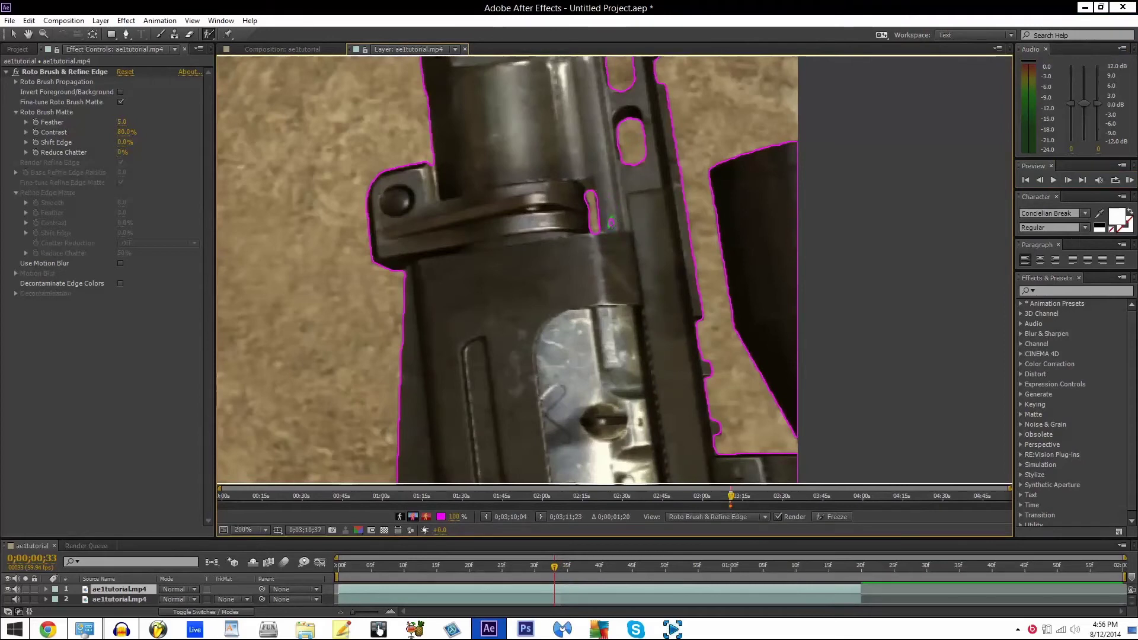
scroll(611, 223, "down", 2)
left_click(1070, 180)
left_click(1069, 180)
left_click(1069, 180)
left_click(1070, 180)
left_click(1069, 180)
left_click(1069, 180)
left_click(1069, 180)
left_click(1070, 181)
- Advance frame by frame to 0;00;00;53 to propagate the rifle selection through the rest of the magazine removal
scroll(614, 270, "down", 1)
scroll(614, 270, "up", 1)
scroll(614, 269, "down", 1)
left_click(1068, 181)
left_click(1068, 181)
left_click(1068, 181)
left_click(1068, 181)
left_click(1068, 182)
left_click(1068, 182)
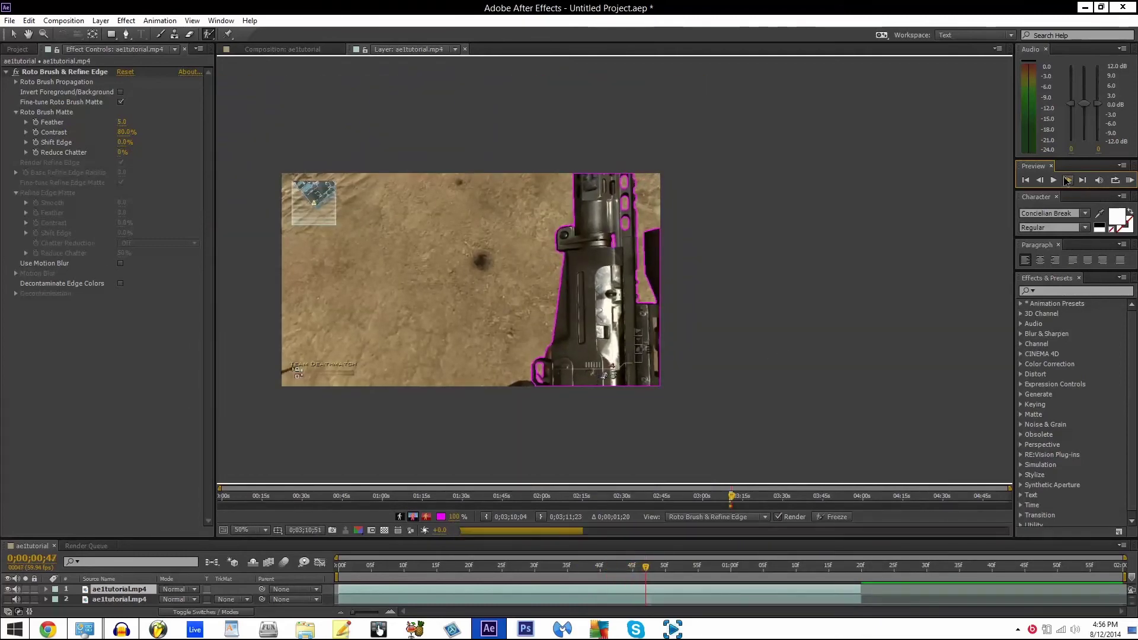
left_click(1069, 180)
left_click(1070, 180)
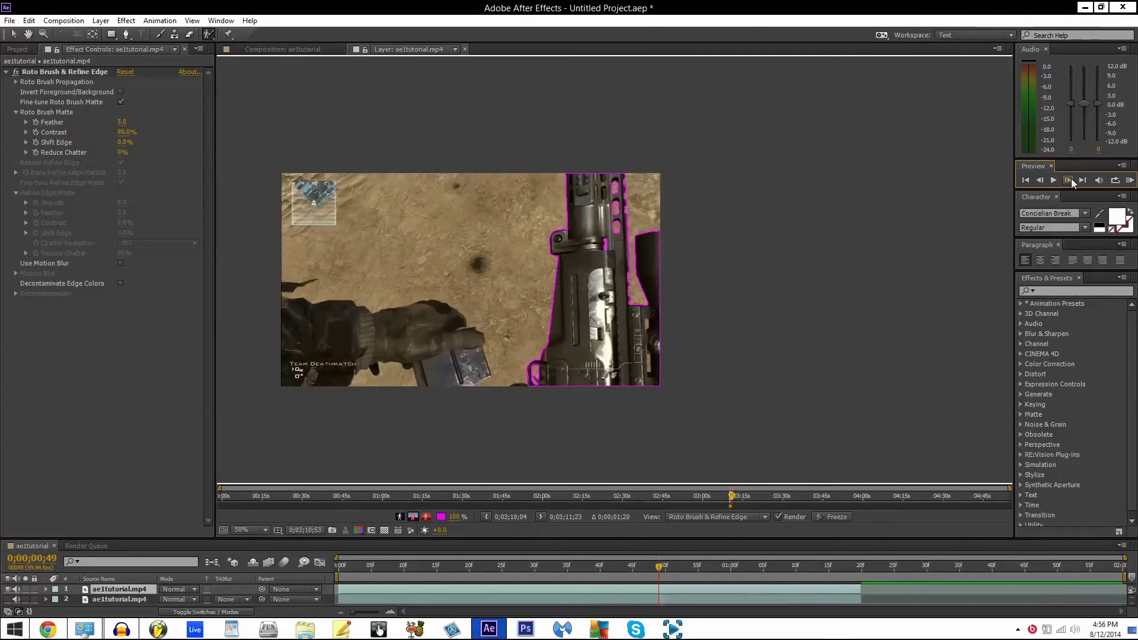
left_click(1071, 180)
left_click(1071, 180)
left_click(1071, 180)
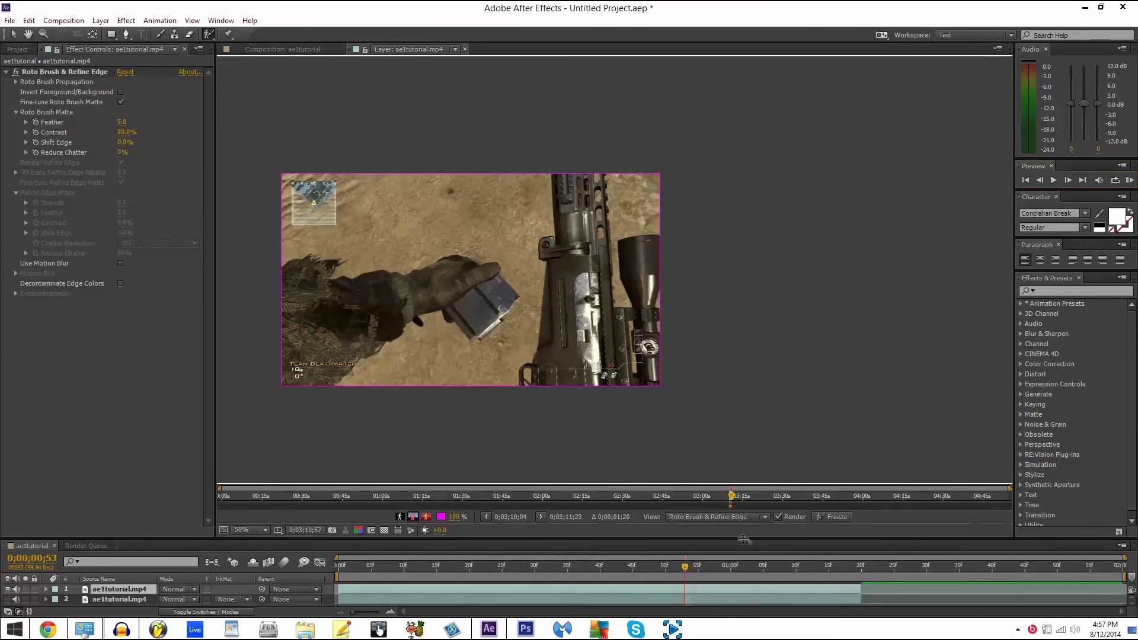
- Step back through the frames before 0;00;00;53 to check how far the rifle selection still holds
left_click(1044, 179)
left_click(1043, 180)
left_click(1045, 179)
left_click(1044, 180)
left_click(1044, 180)
left_click(1045, 180)
left_click(1044, 180)
left_click(1044, 180)
left_click(1067, 180)
left_click(1068, 179)
- Preview the rifle cut-out in the composition from the first frame
left_click(282, 49)
left_click_drag(626, 568, 337, 567)
key("KP_0")
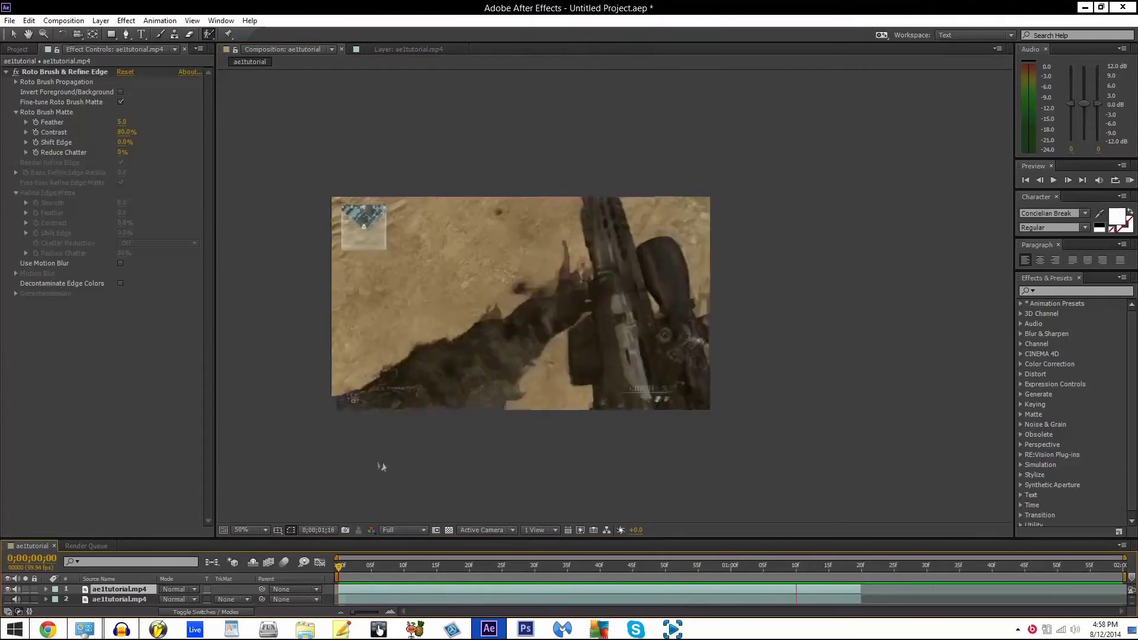
key("space")
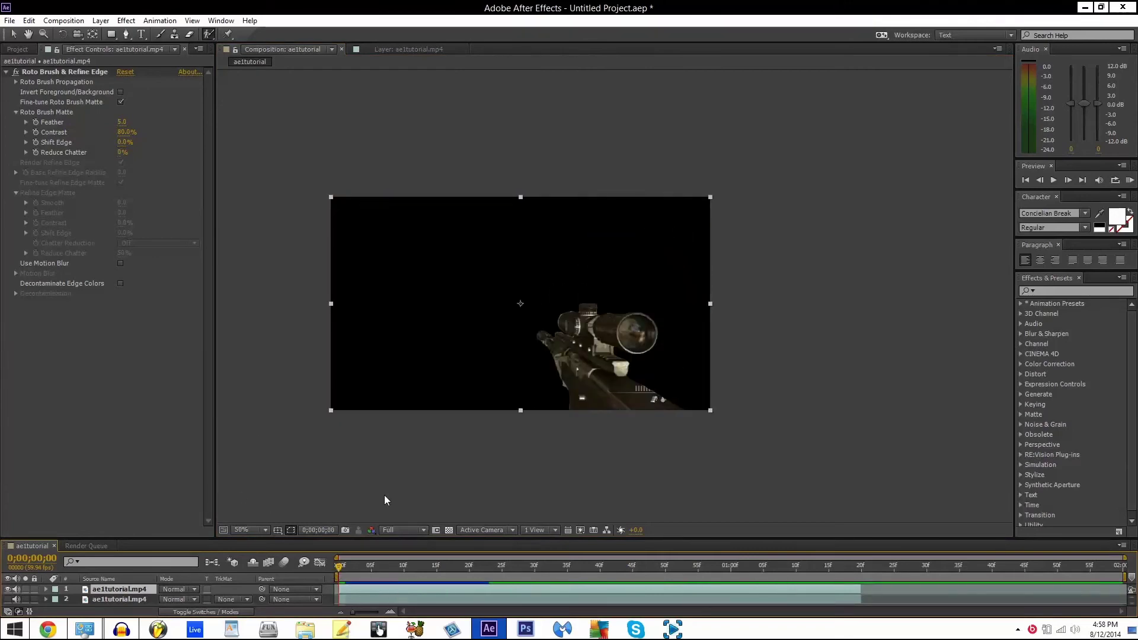
- Subtract the glove area below the magazine from the layer's selection on frame 0;00;00;14 and propagate it forward
scroll(615, 296, "up", 1)
left_click_drag(474, 332, 658, 280)
mouse_move(340, 567)
left_mouse_down()
mouse_move(483, 567)
mouse_move(414, 570)
mouse_move(457, 568)
mouse_move(429, 569)
left_mouse_up()
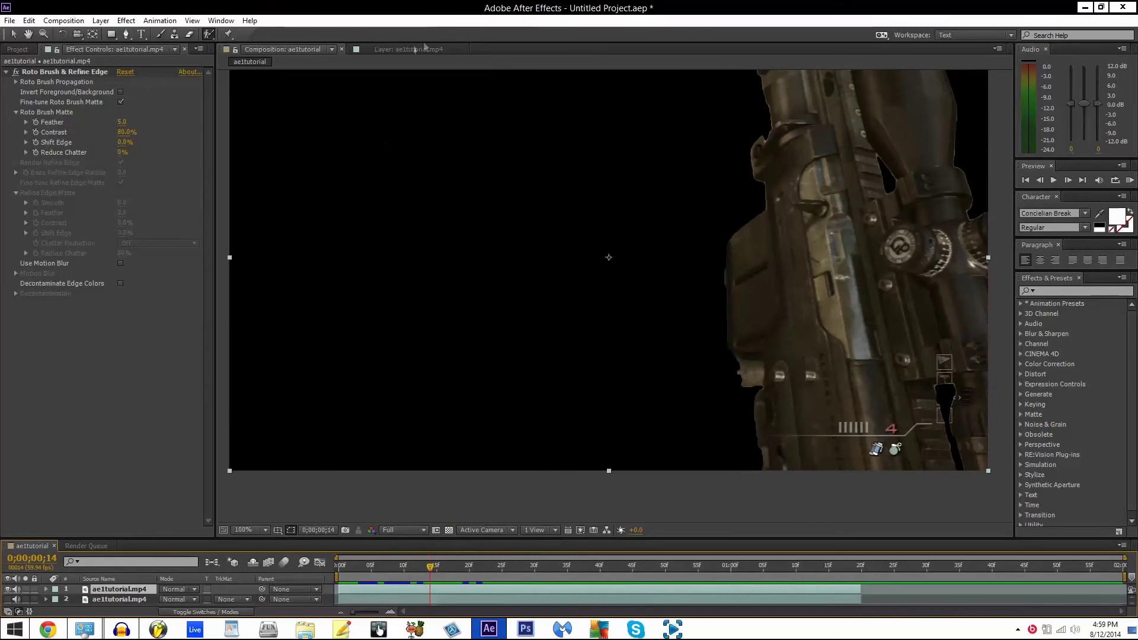
left_click(415, 49)
scroll(492, 408, "up", 1)
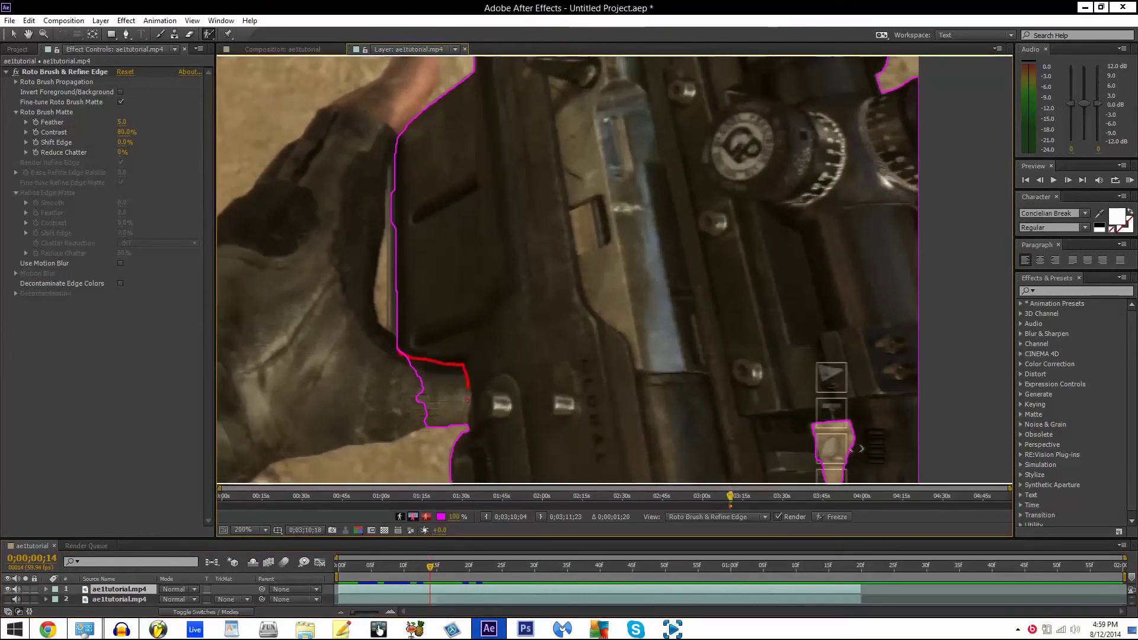
left_click(1067, 181)
left_click(1068, 180)
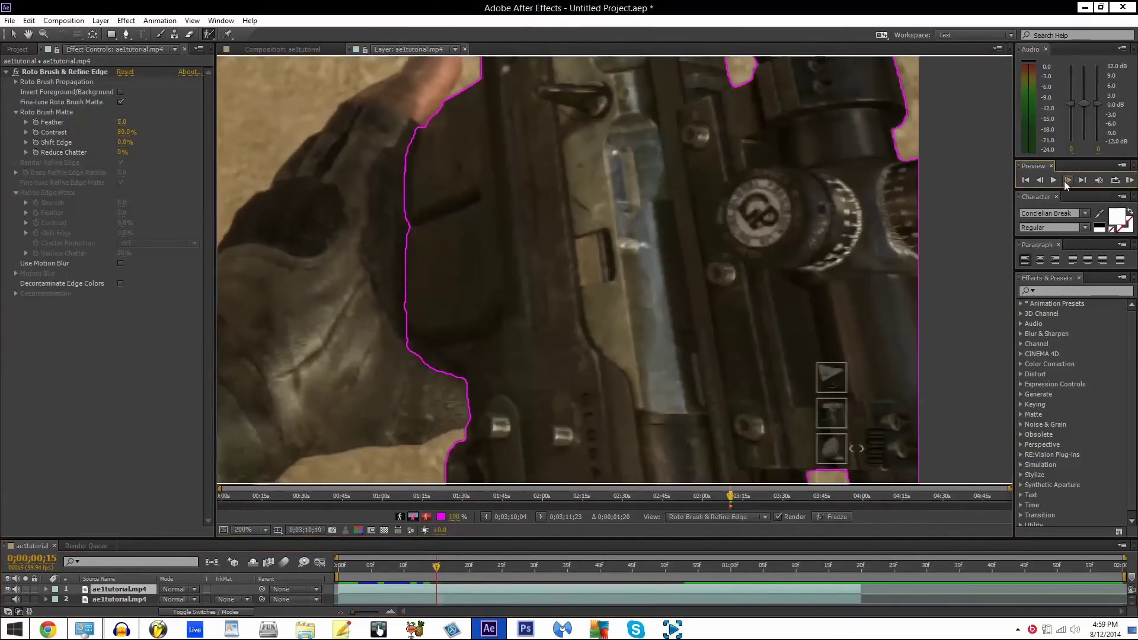
- Correct the magazine's lower edge against the glove up to frame 0;00;00;17, filling the small holes in the selection
left_click(1068, 180)
left_click_drag(418, 320, 436, 353)
left_click_drag(430, 309, 426, 308)
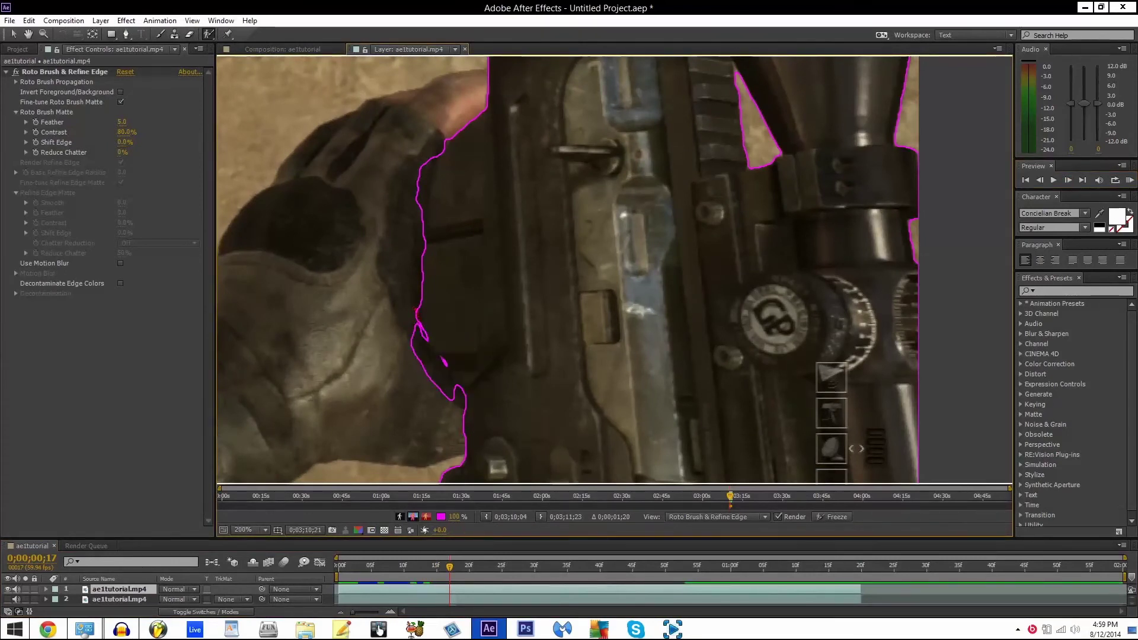
left_click_drag(445, 363, 451, 383)
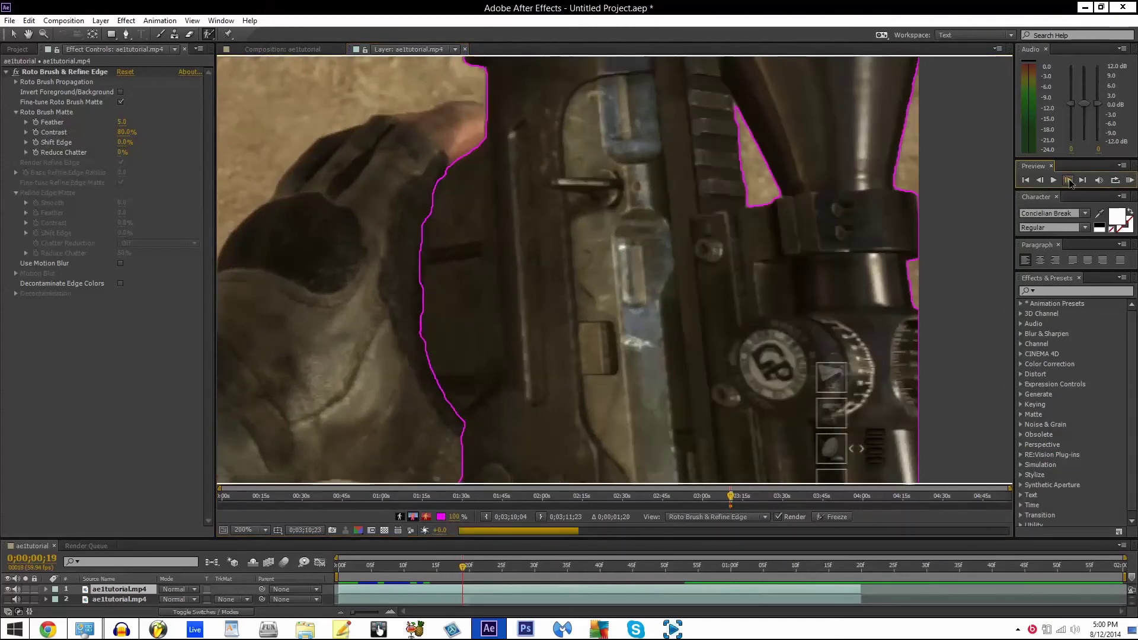
- Refine the boundary between magazine and glove on the frames up to 0;00;00;21 and move on to 0;00;00;24
left_click_drag(460, 397, 451, 326)
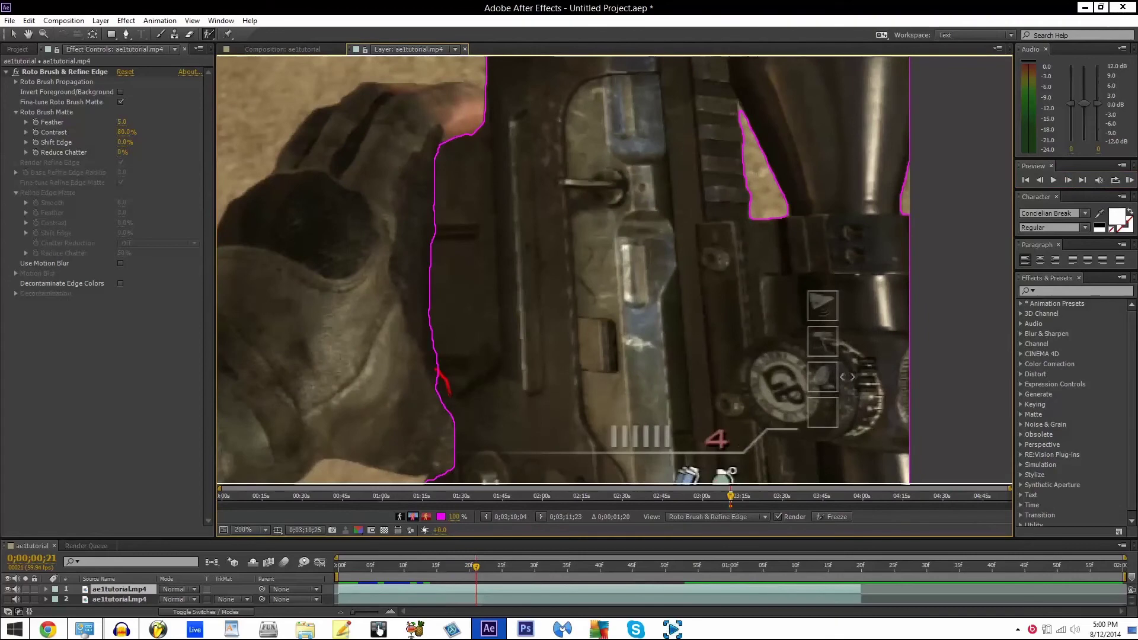
left_click_drag(438, 370, 439, 372)
left_click(1069, 179)
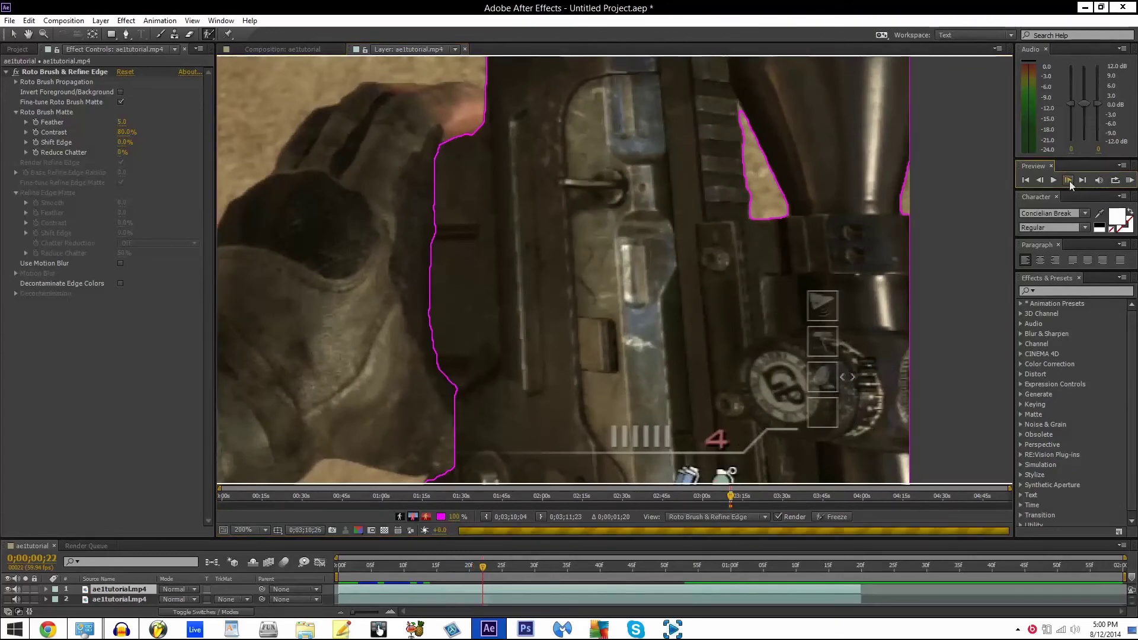
left_click(1068, 179)
left_click(1069, 179)
left_click(1068, 179)
left_click(1040, 179)
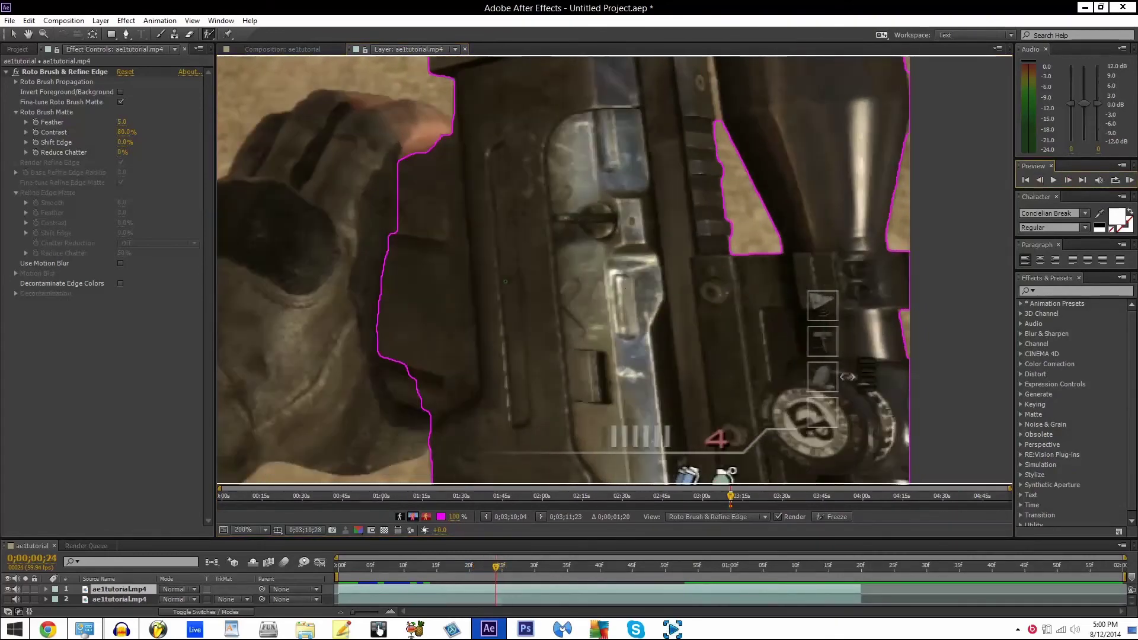
- Add the magazine's missing outer edge and lower corner to the selection on frame 0;00;00;24 and propagate it forward
mouse_move(398, 189)
left_mouse_down()
mouse_move(393, 213)
mouse_move(353, 226)
mouse_move(403, 176)
left_mouse_up()
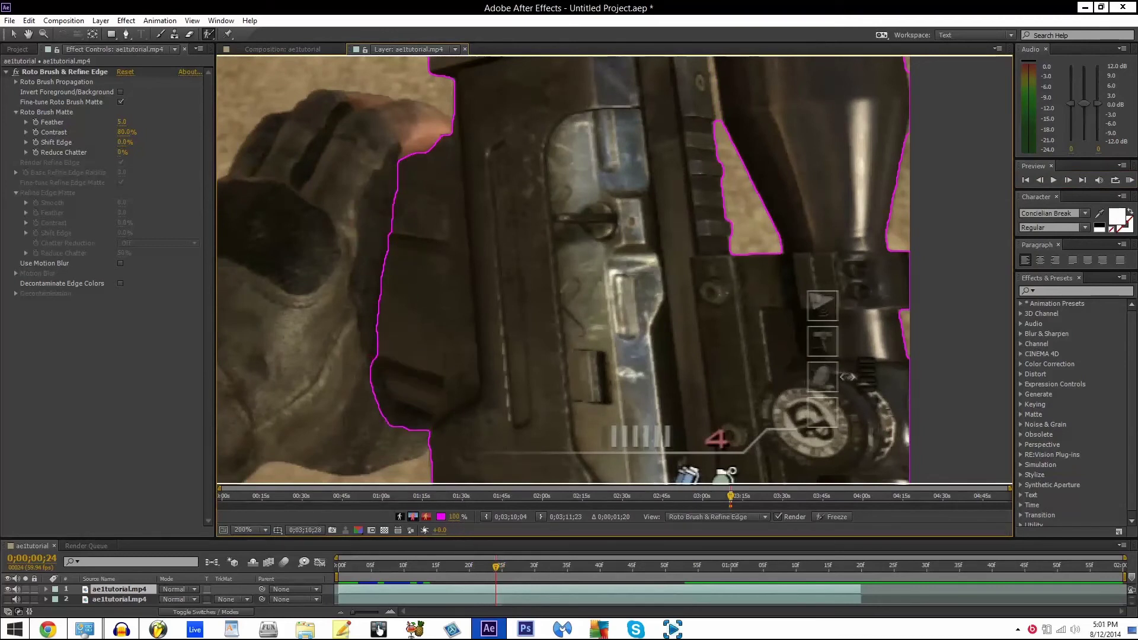
left_click(1068, 180)
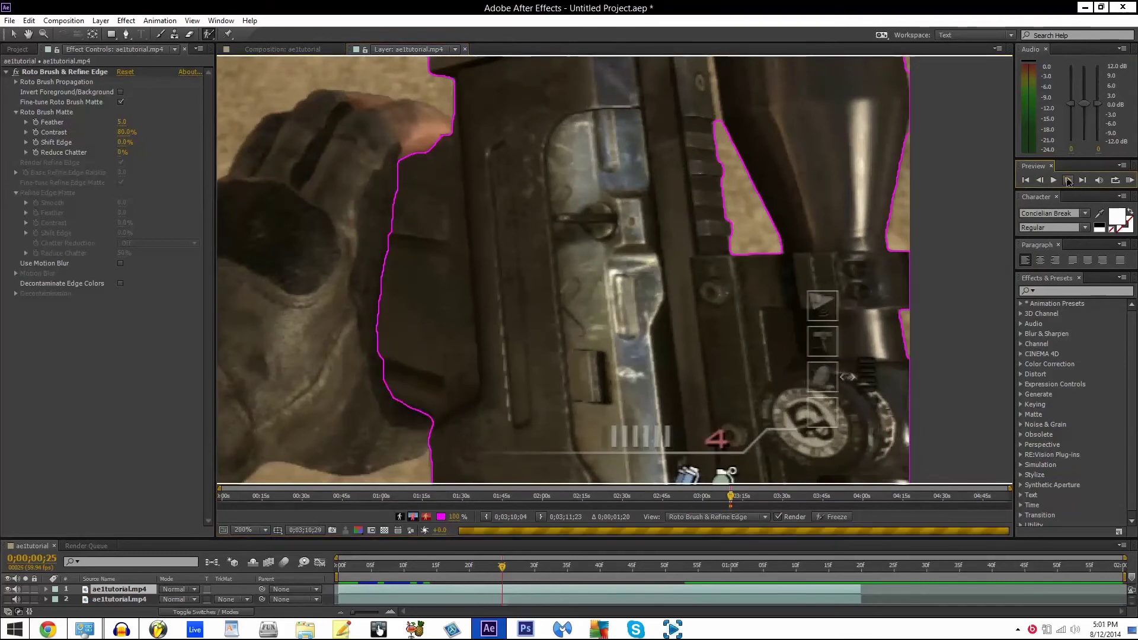
left_click(1068, 180)
- Step back frame by frame to 0;00;00;14 to check the magazine outline
left_click(1041, 181)
left_click(1040, 181)
left_click(1041, 181)
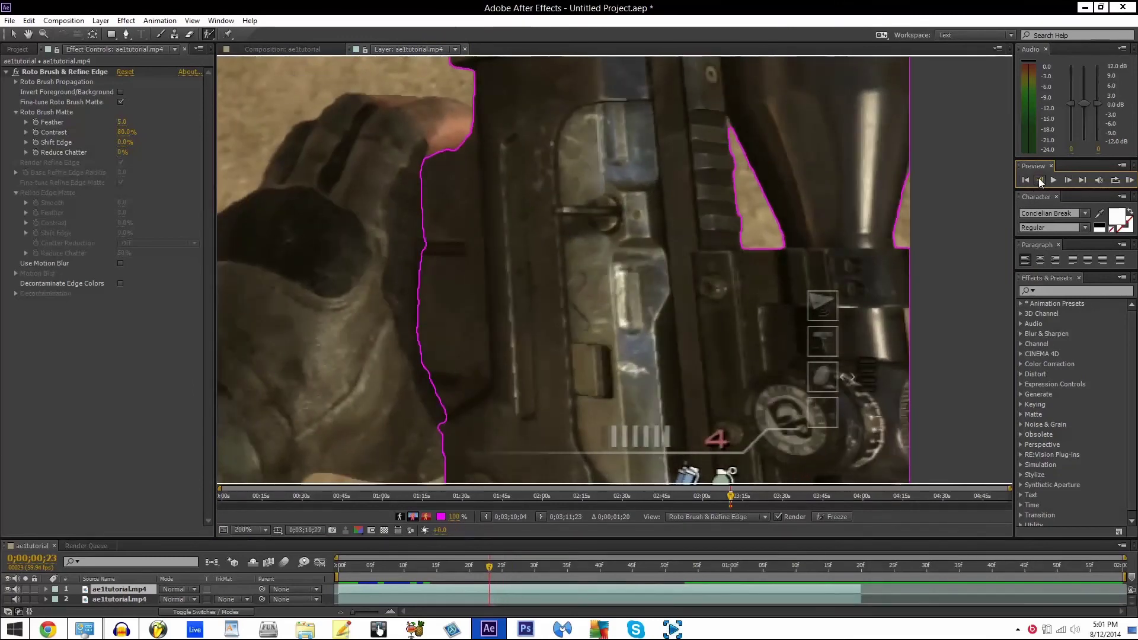
left_click(1040, 181)
left_click(1040, 181)
left_click(1041, 181)
left_click(1040, 181)
left_click(1040, 181)
left_click(1040, 181)
left_click(1040, 181)
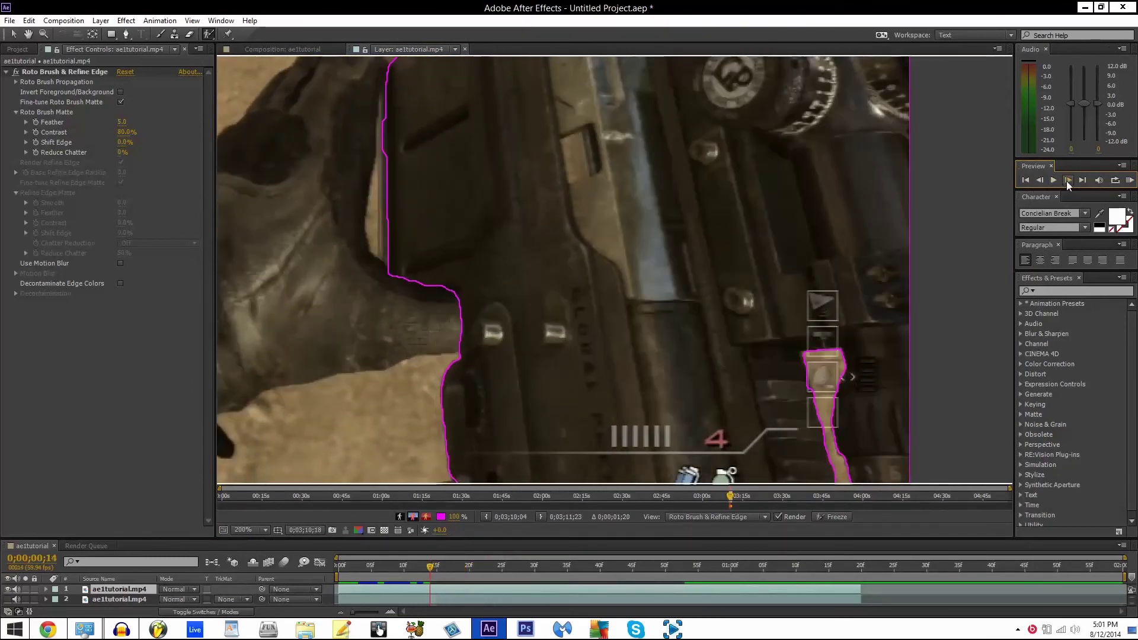
- Add the magazine's lower corner to the selection on frame 0;00;00;15, correct the next frame and advance to 0;00;00;18
left_click_drag(398, 259, 395, 270)
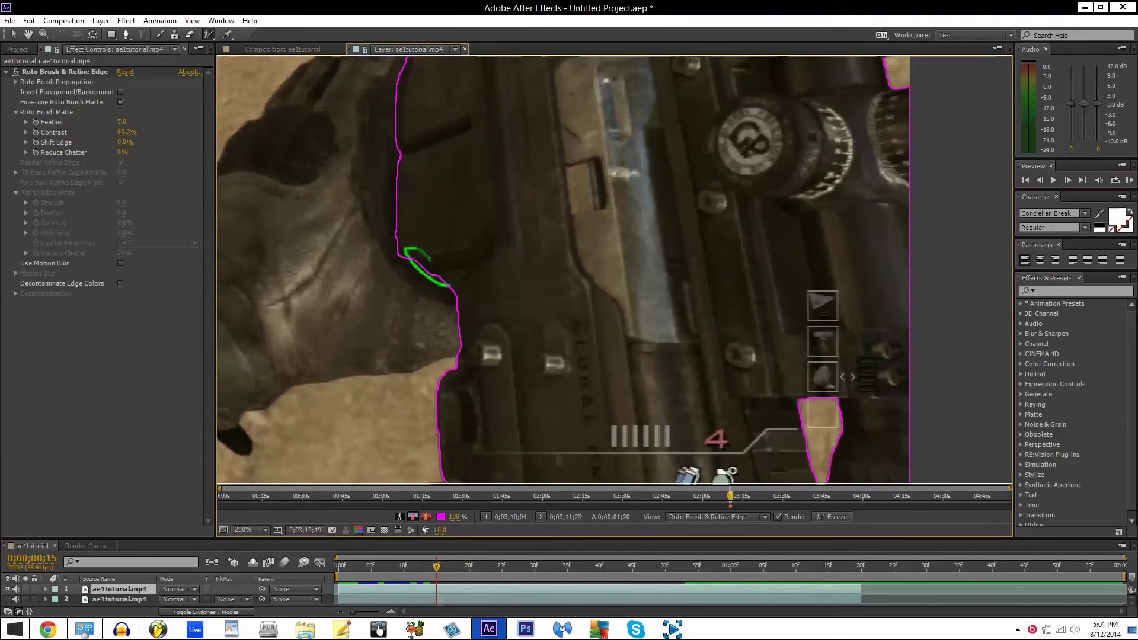
left_click(1068, 181)
left_click_drag(443, 301, 448, 321)
left_click(1069, 181)
left_click(1069, 181)
- Play the composition from the first frame to check the corrected magazine edge
scroll(599, 261, "down", 1)
left_click(284, 50)
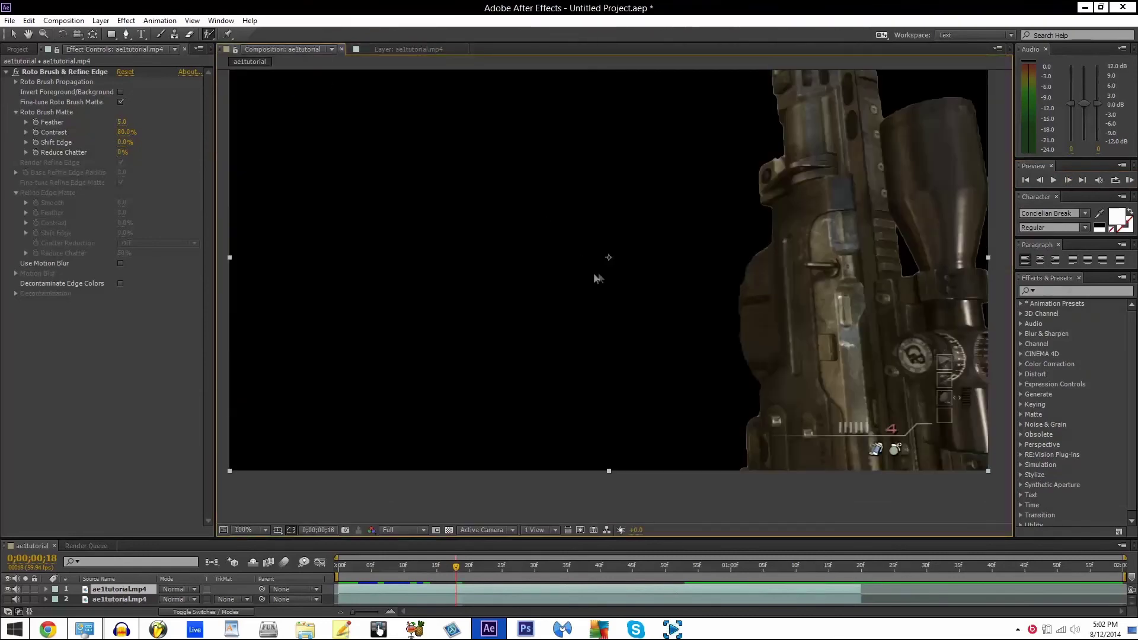
left_click_drag(346, 570, 299, 565)
key("KP_0")
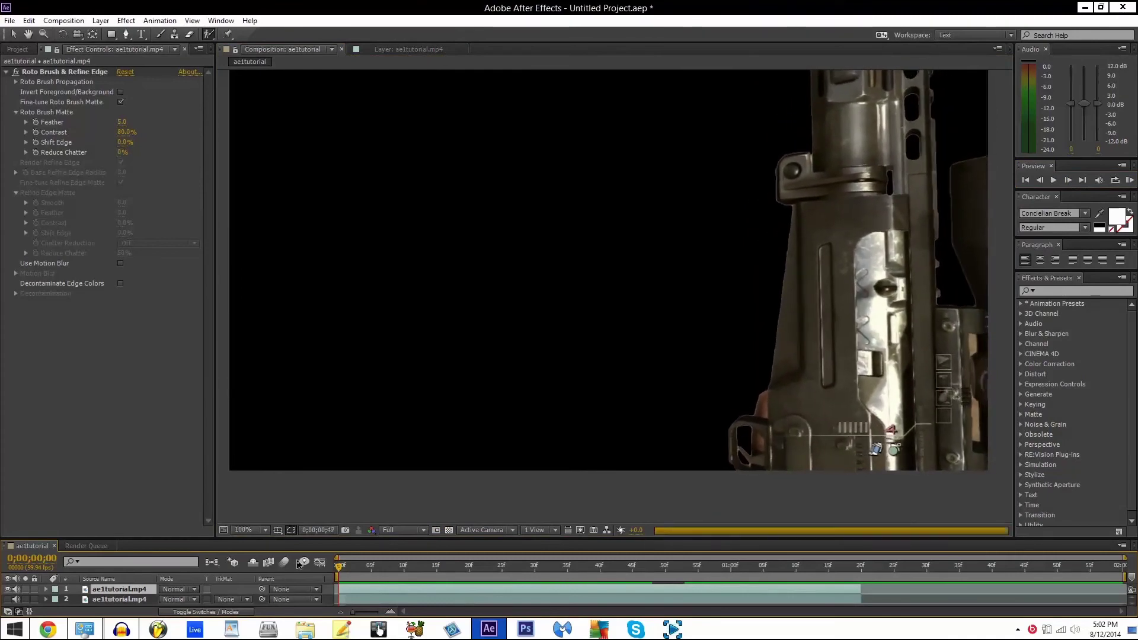
key("space")
- Reopen the clip in the layer view and check the selection through frame 0;00;00;18
double_click(508, 386)
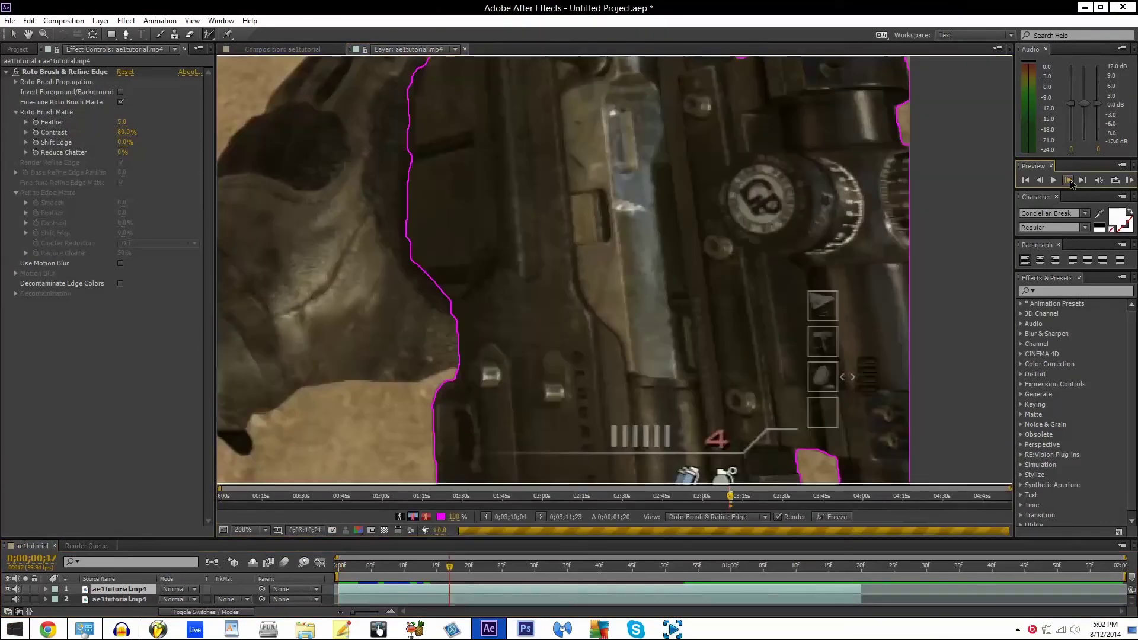
left_click(1071, 180)
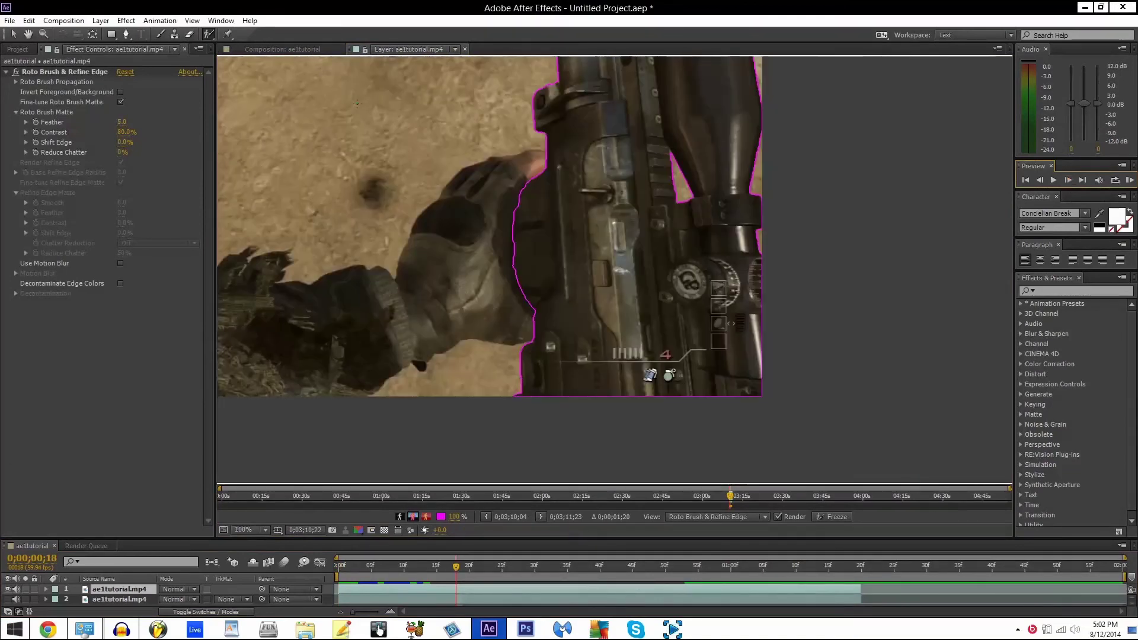
- Run another preview of the isolated rifle from the composition's start, then return to the layer view
left_click(305, 50)
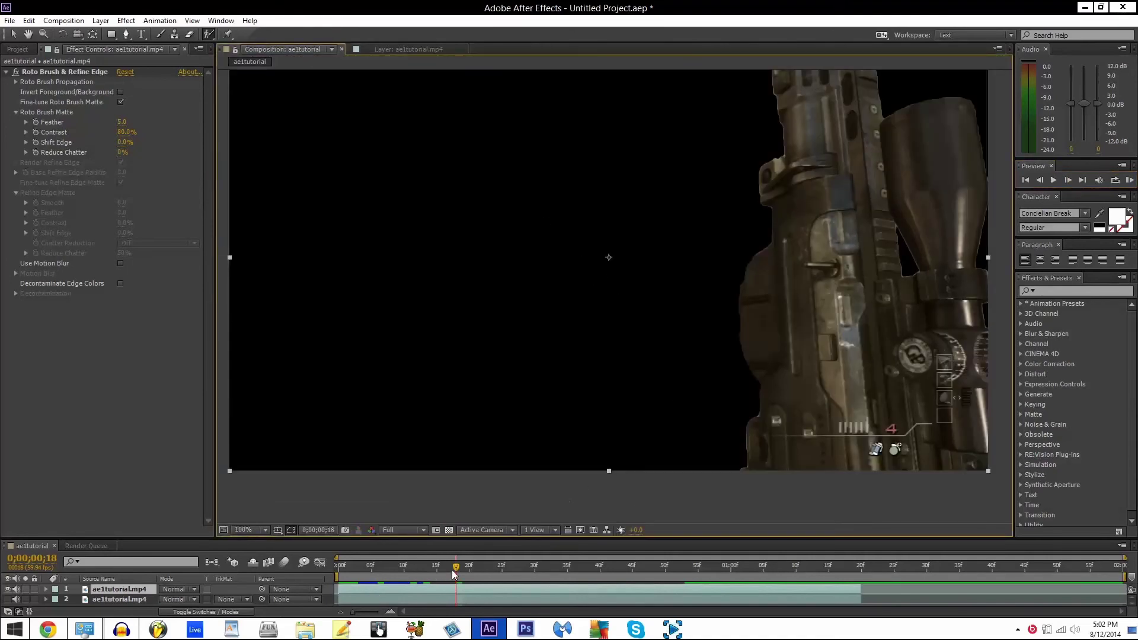
left_click_drag(333, 569, 298, 562)
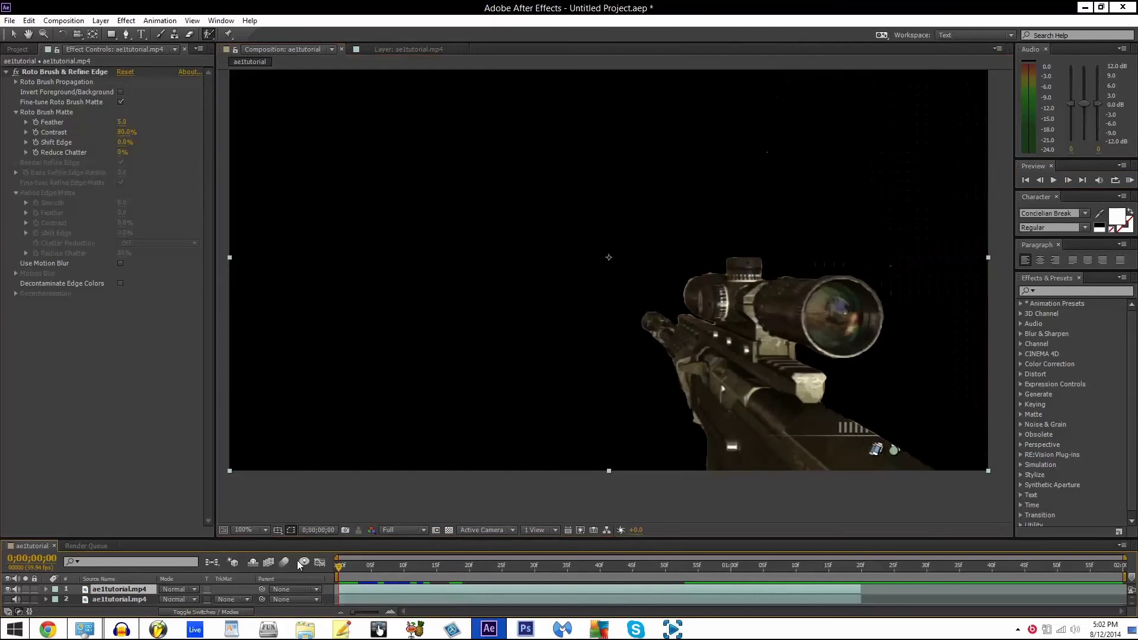
key("space")
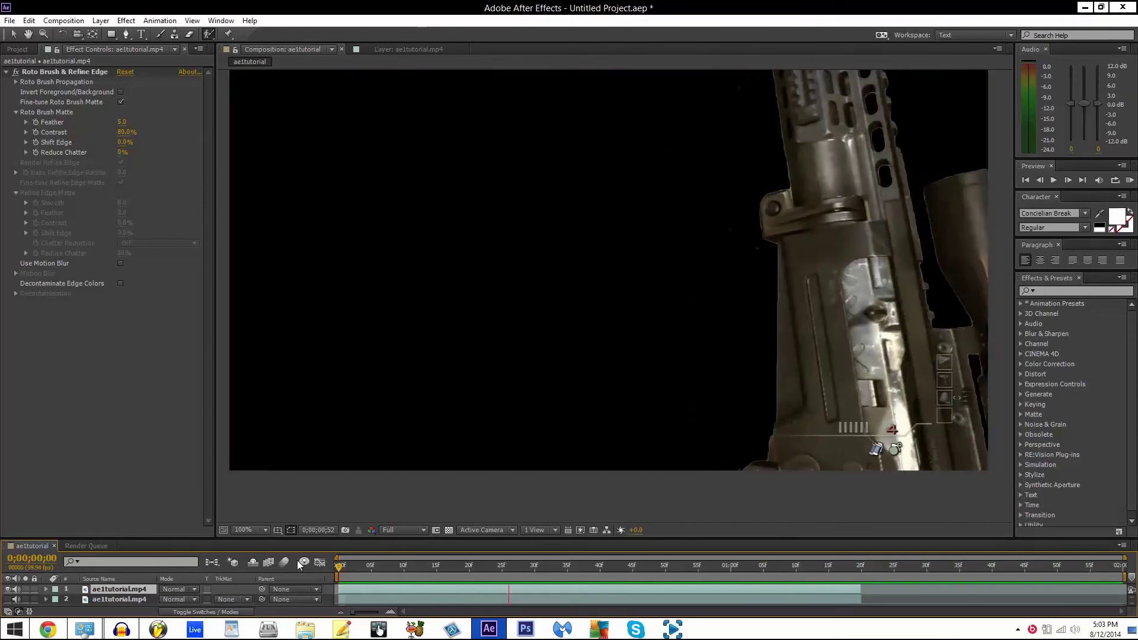
key("space")
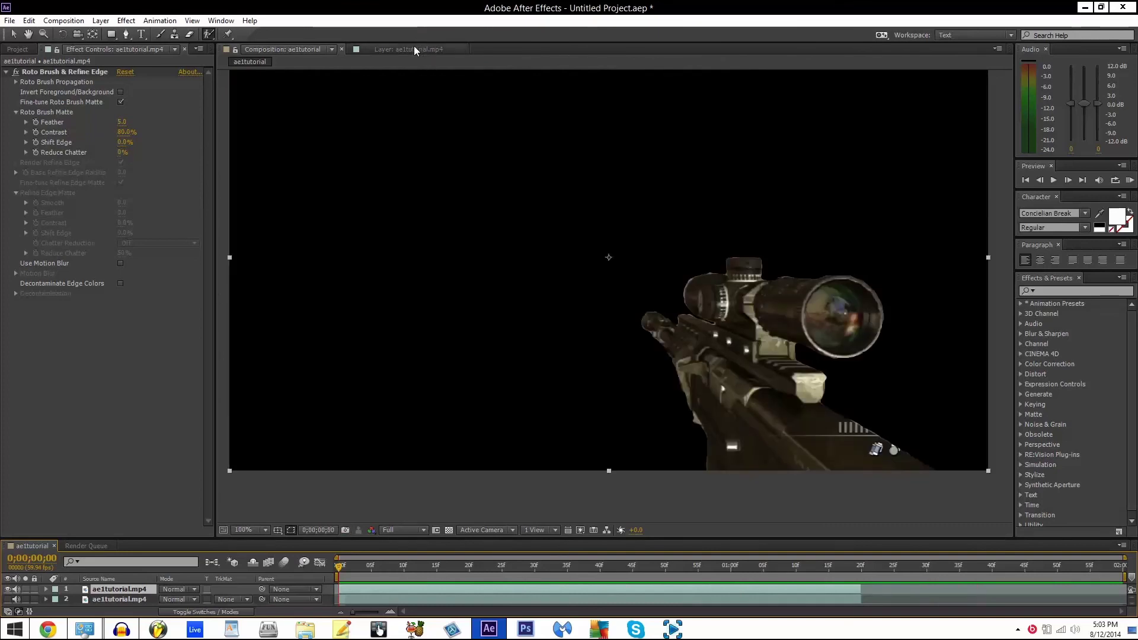
double_click(510, 382)
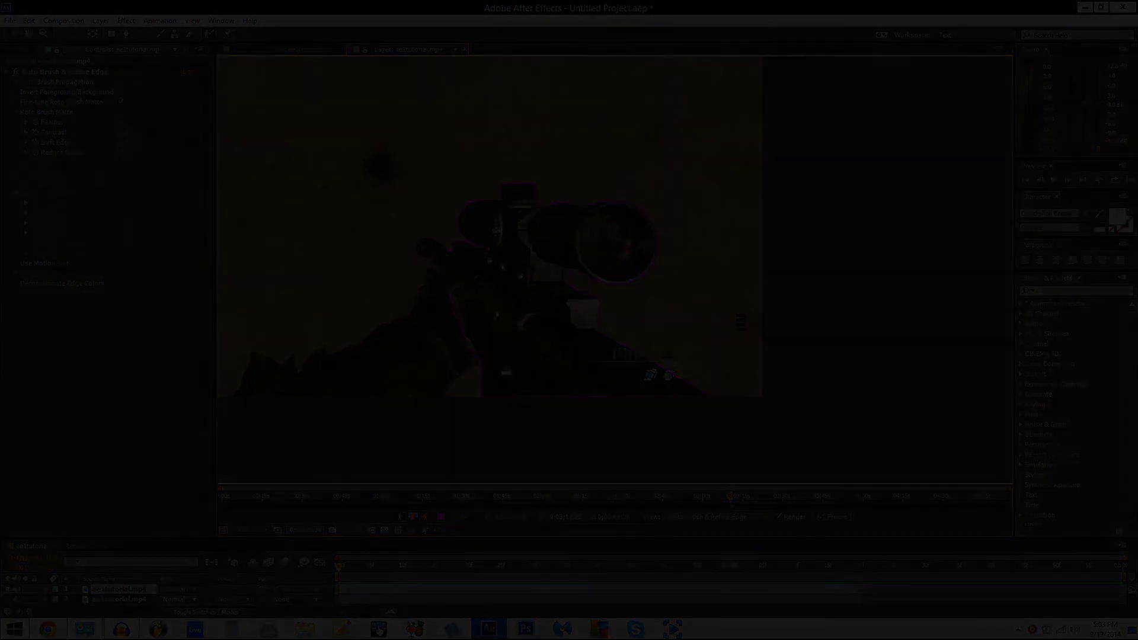
left_click(1018, 631)
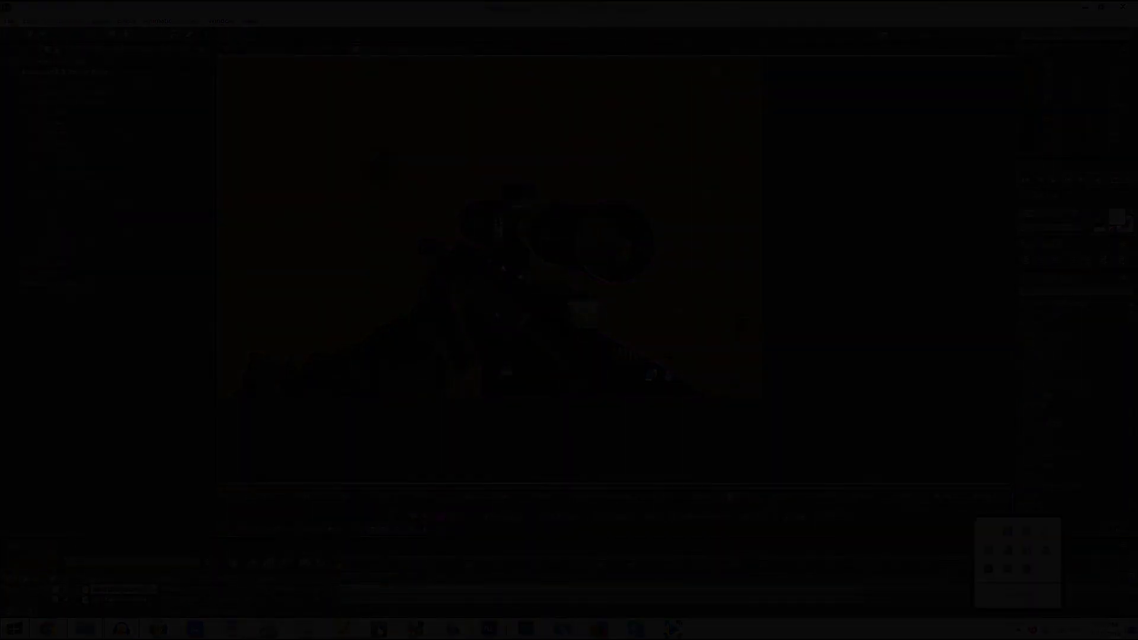